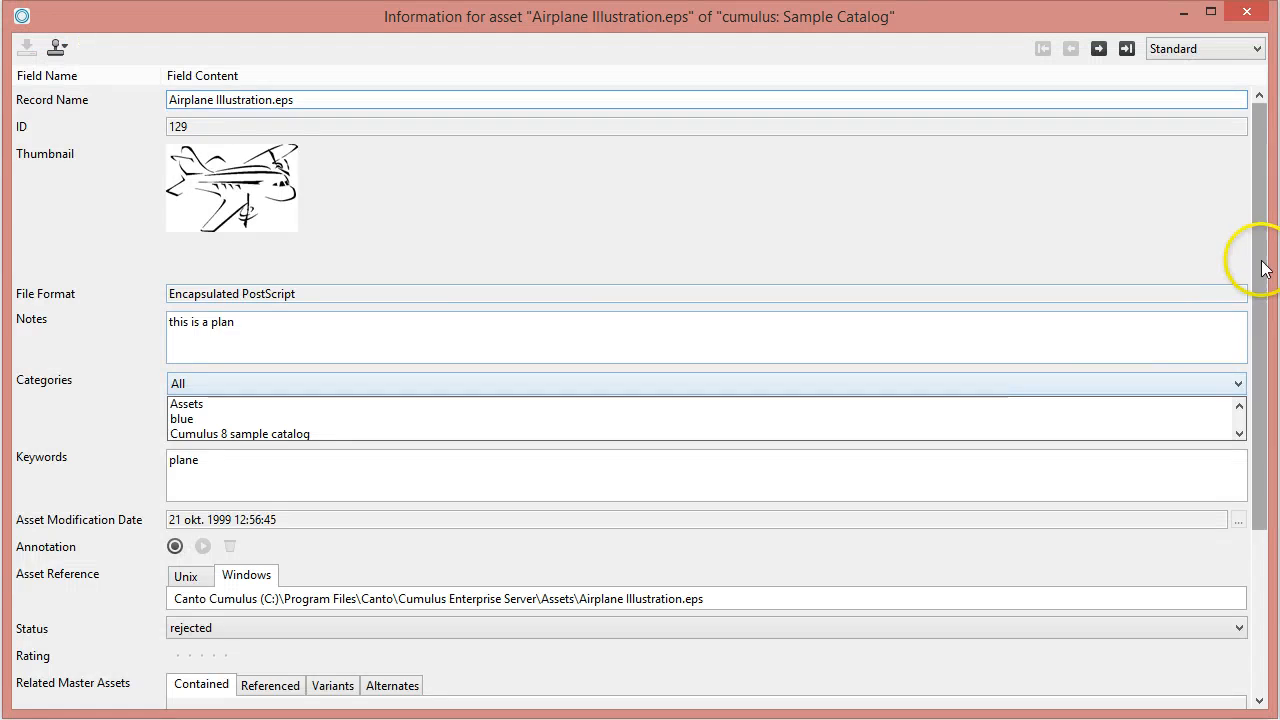
- Delete the white/canvas and black/plane rows from the Surface color table of Airplane Illustration.eps and save the record
drag(1257, 263, 649, 543)
drag(20, 583, 22, 578)
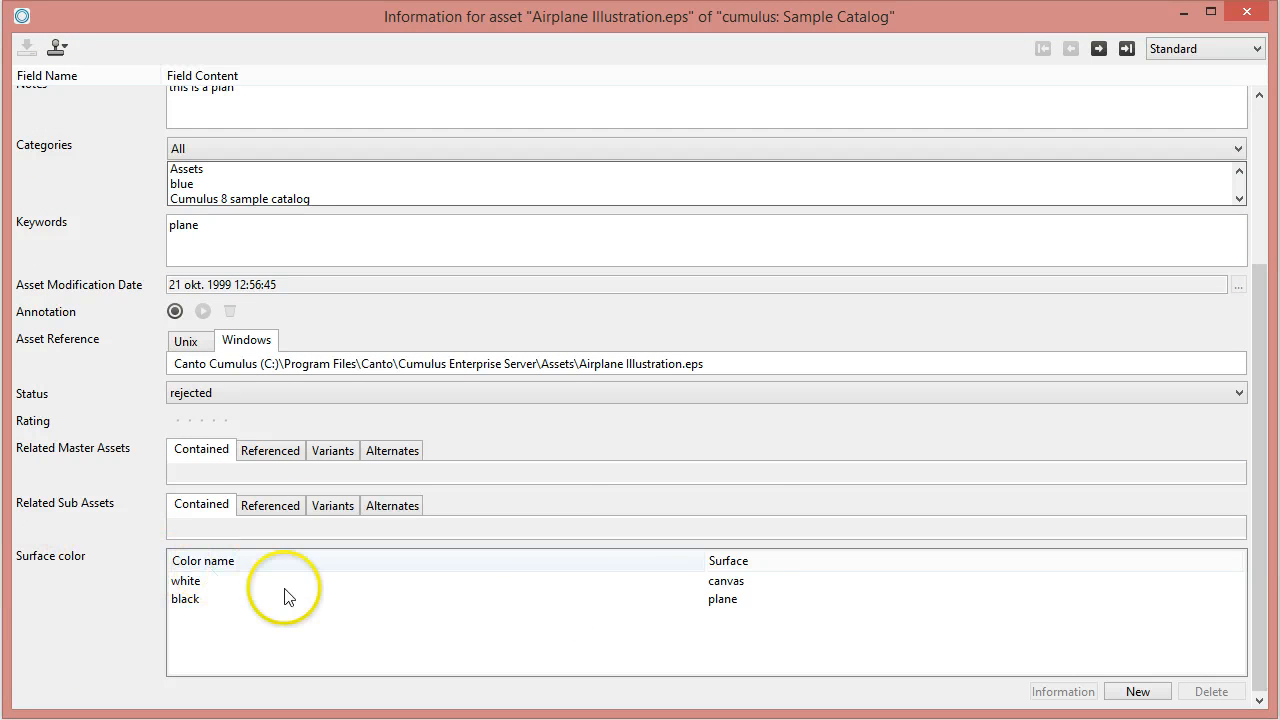
click(193, 598)
click(195, 584)
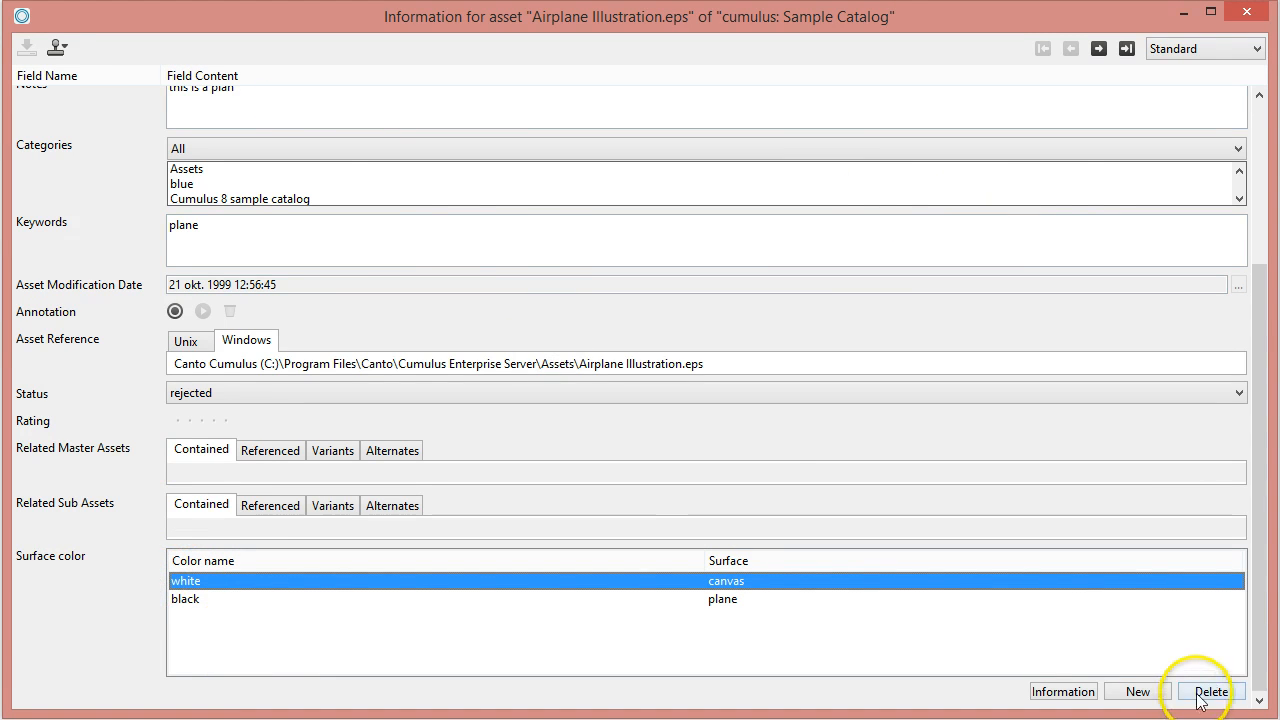
shift+click(731, 600)
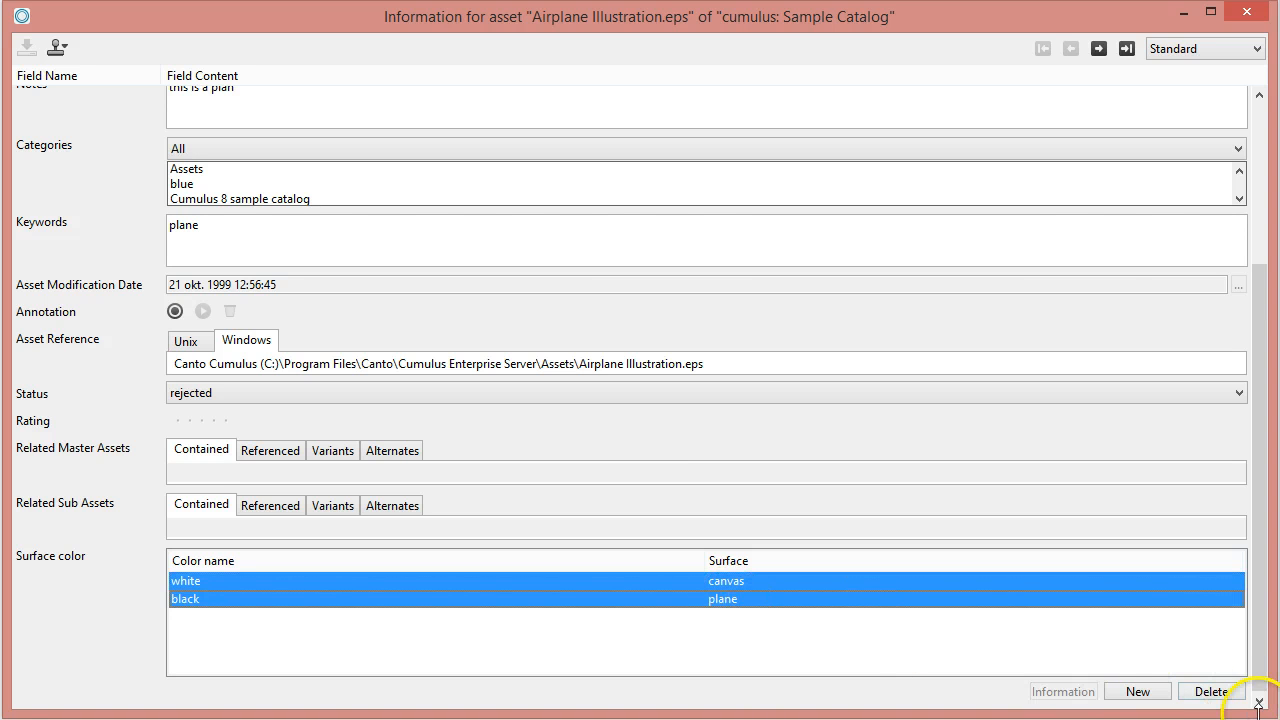
click(1232, 692)
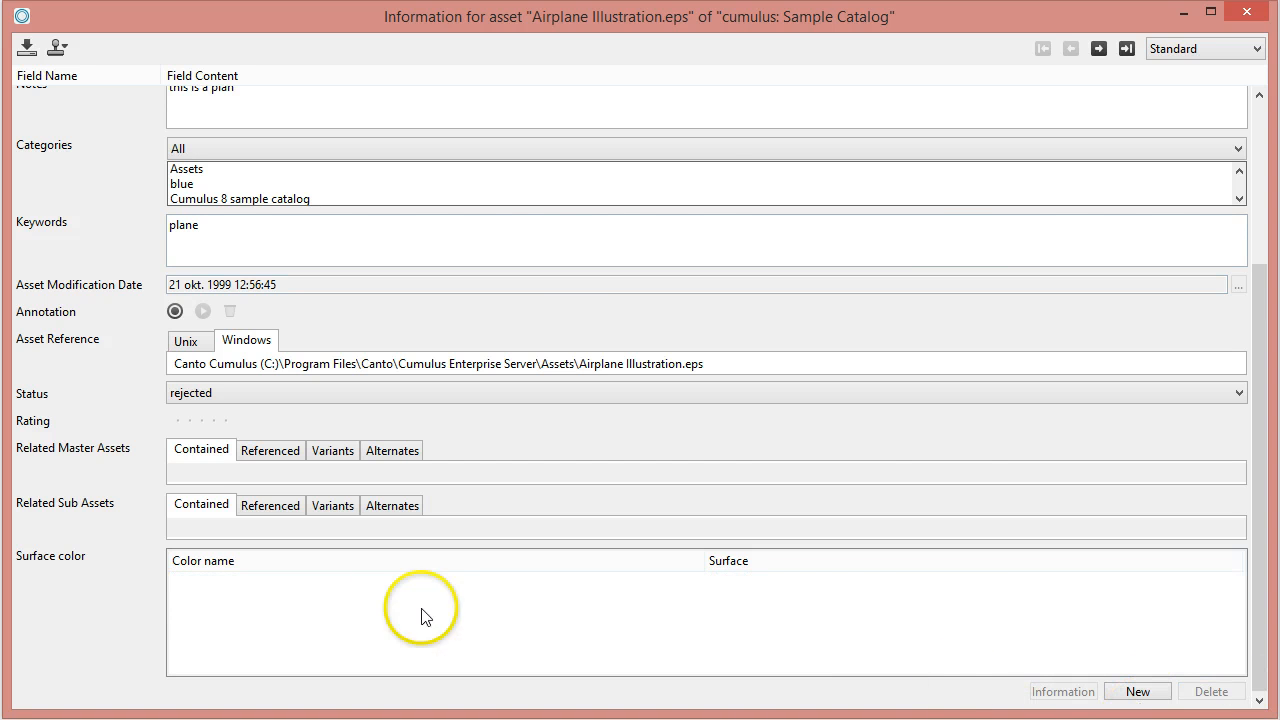
click(27, 46)
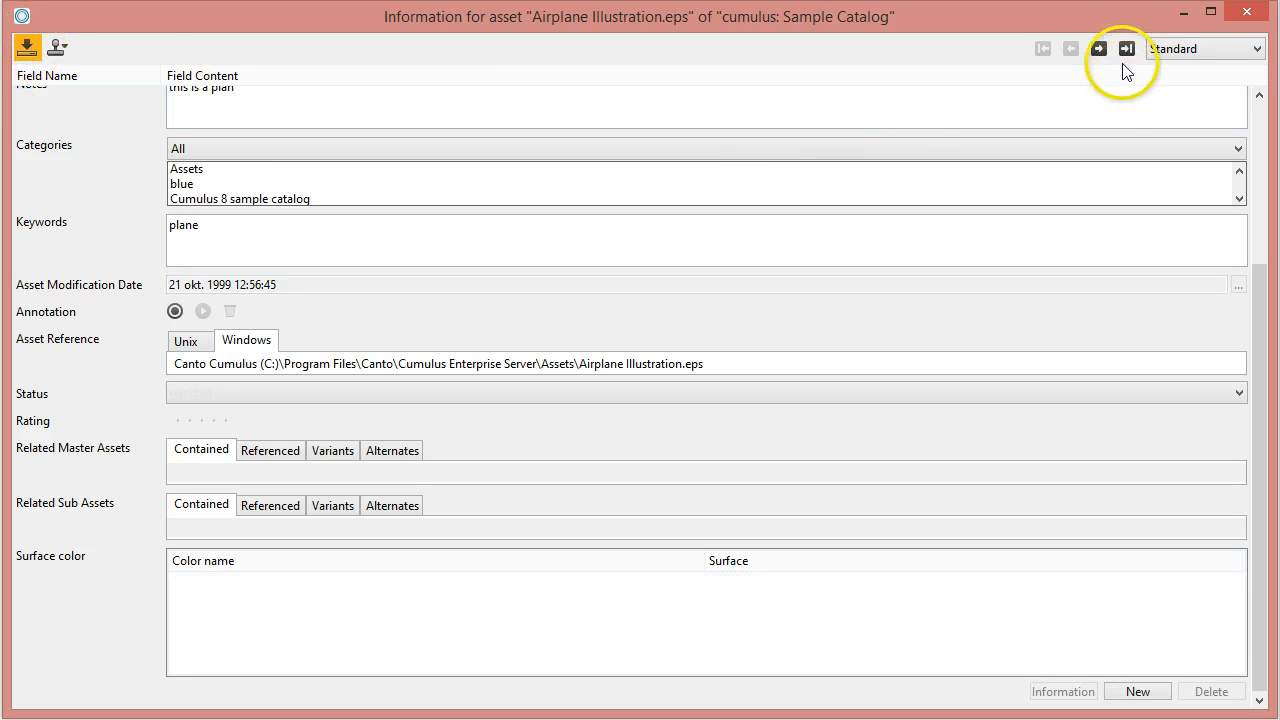
- Go to the Balloon Race.BMP record, delete its blue/sky and gray/cloud Surface color rows, and save
click(1098, 48)
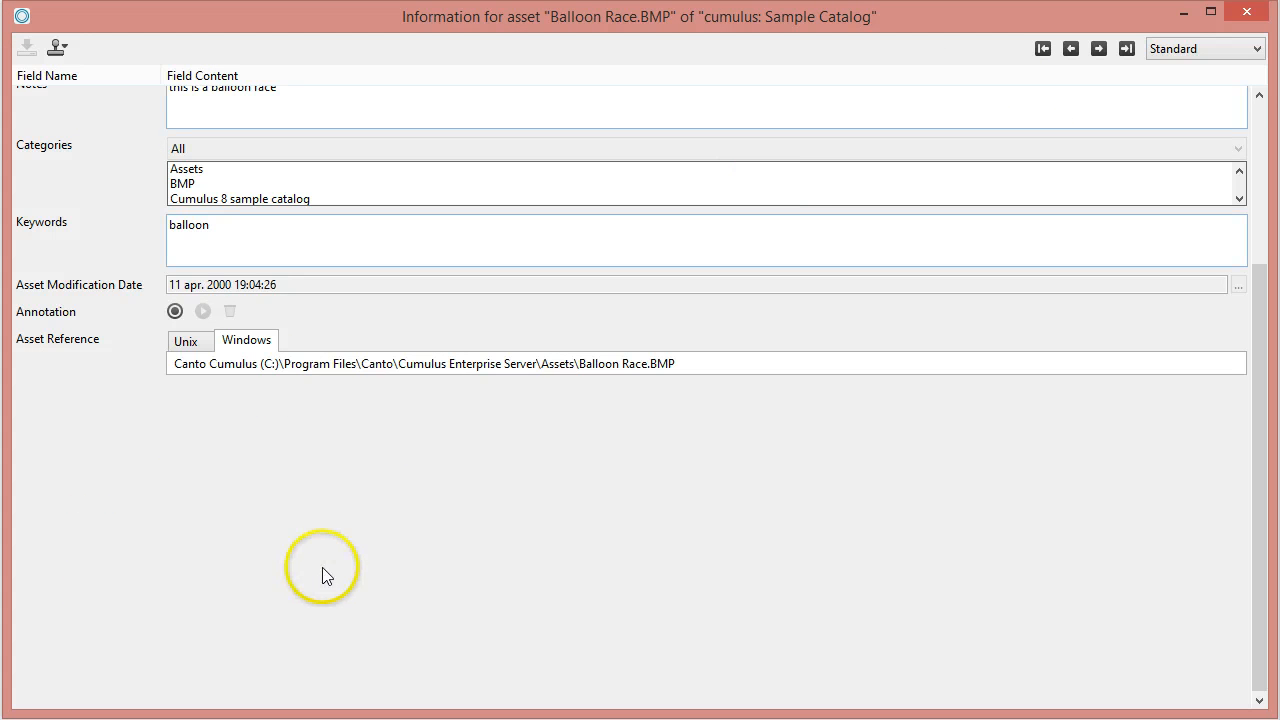
shift+click(207, 600)
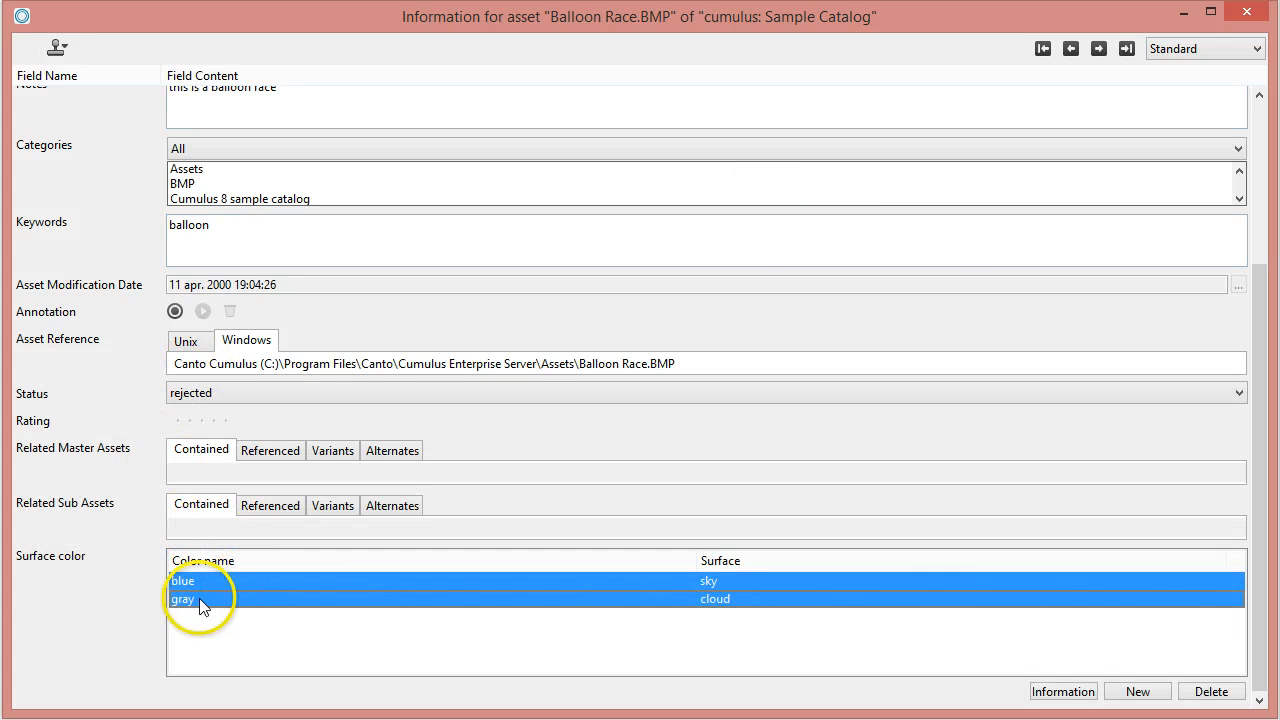
click(1190, 694)
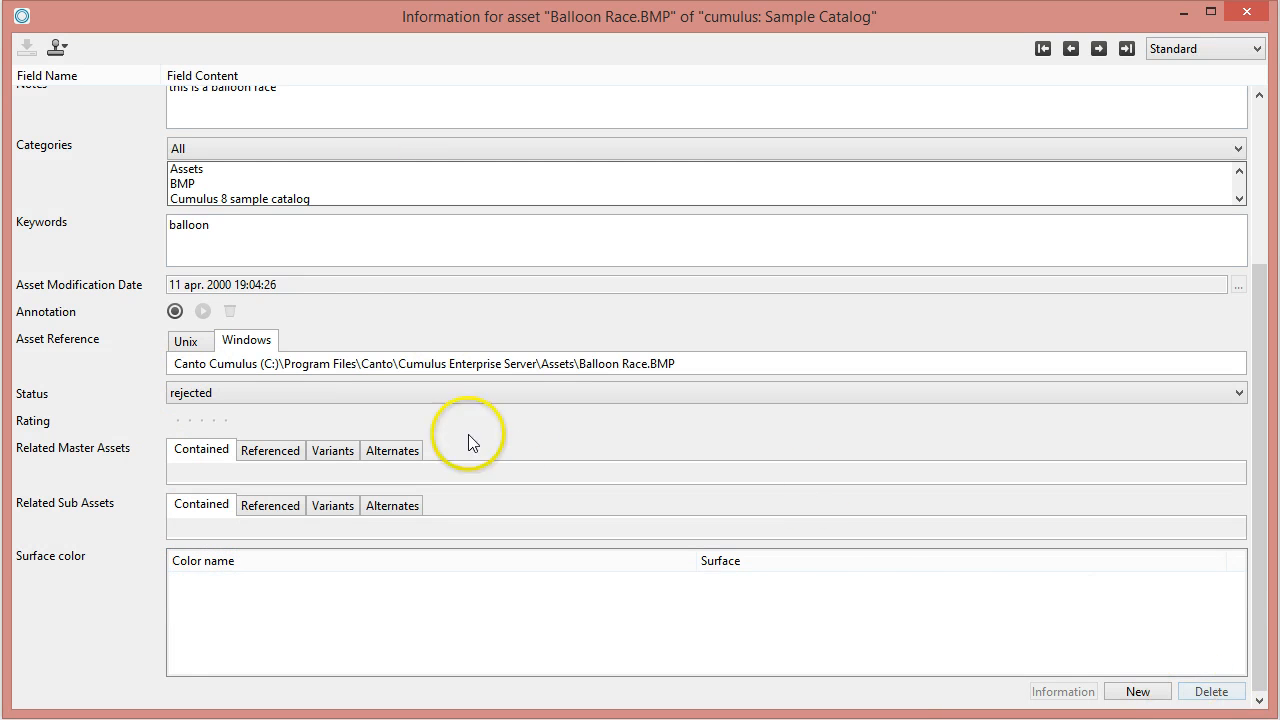
click(18, 55)
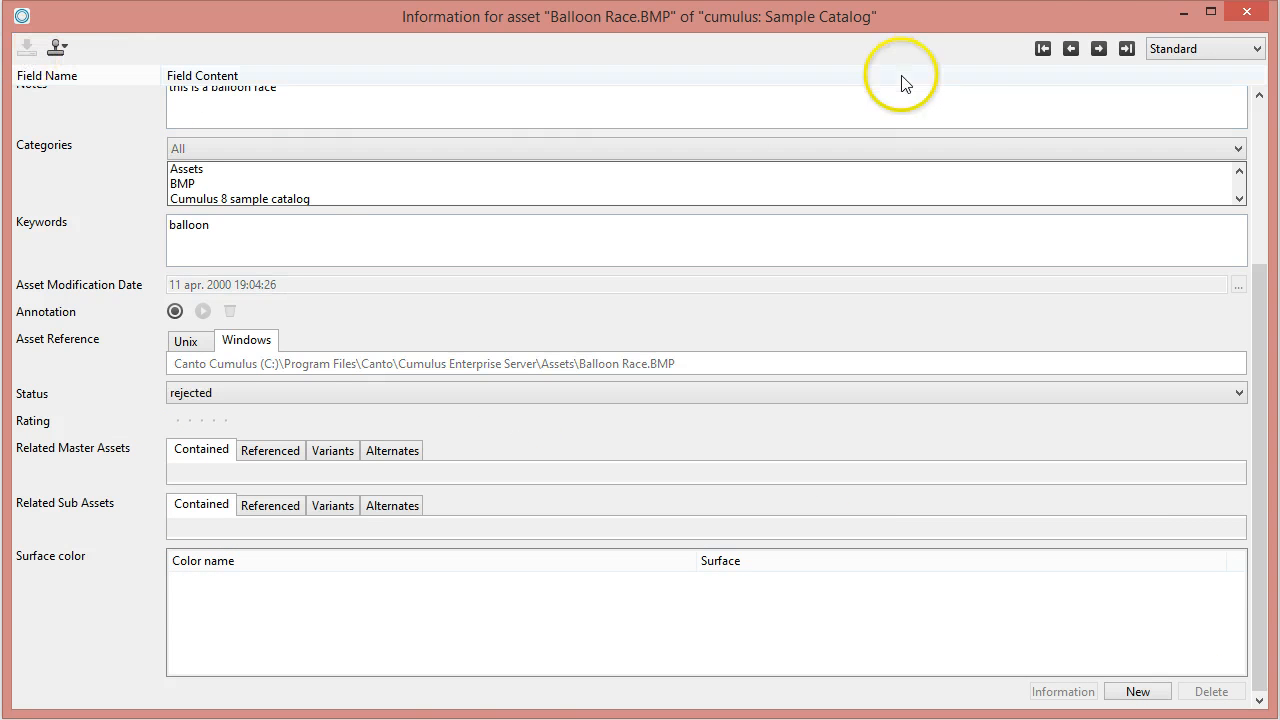
- Delete the brown, red and gray Surface color rows of Camels in India.mov, save the record and close the information window
click(1098, 49)
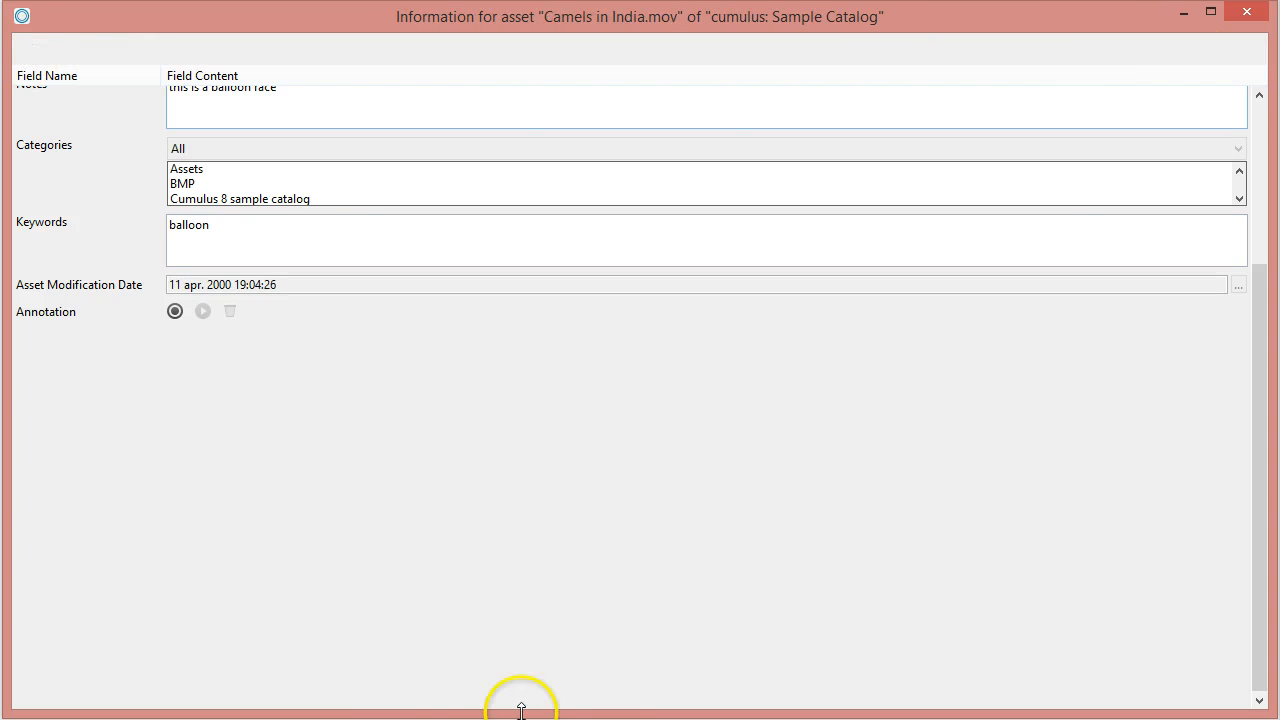
click(188, 582)
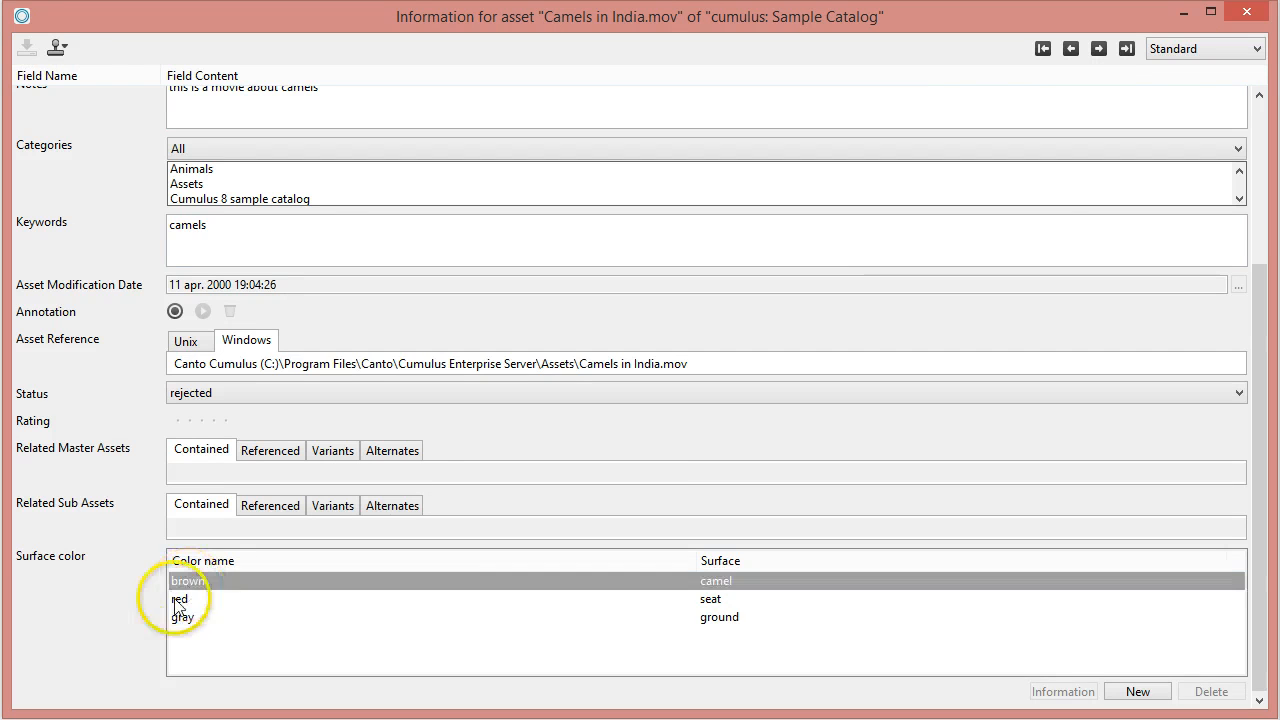
shift+click(177, 618)
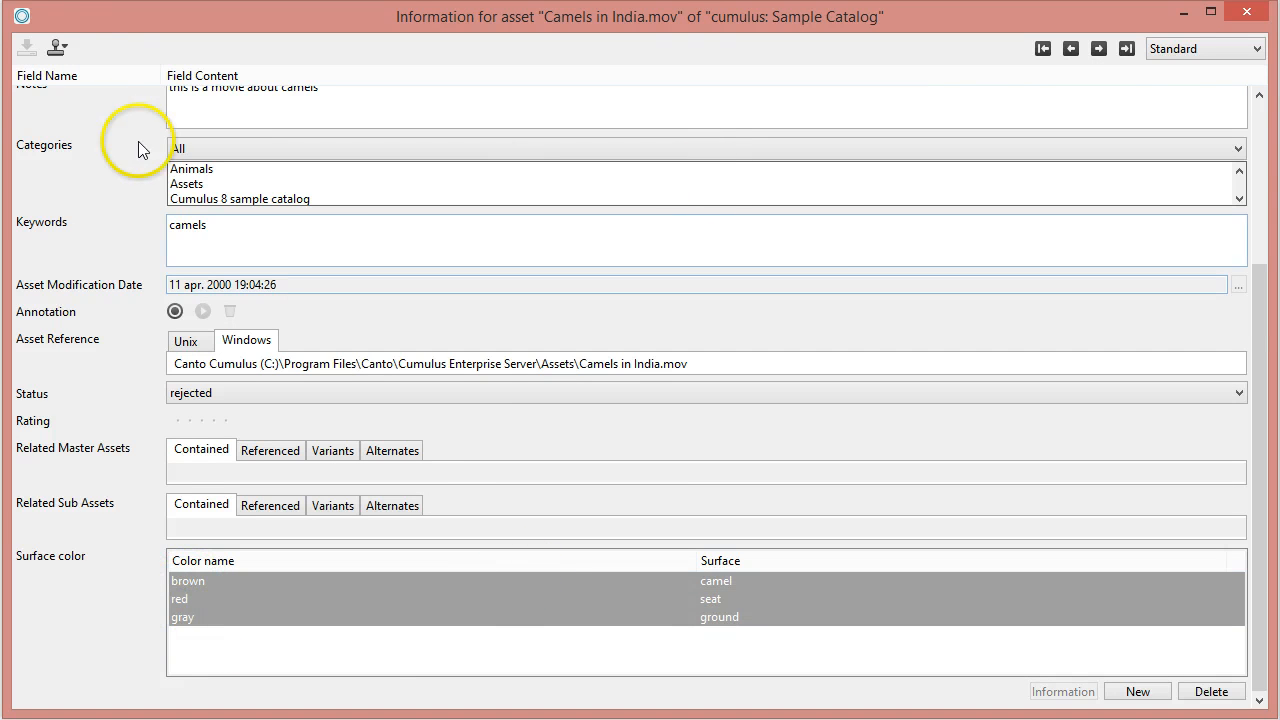
click(1206, 694)
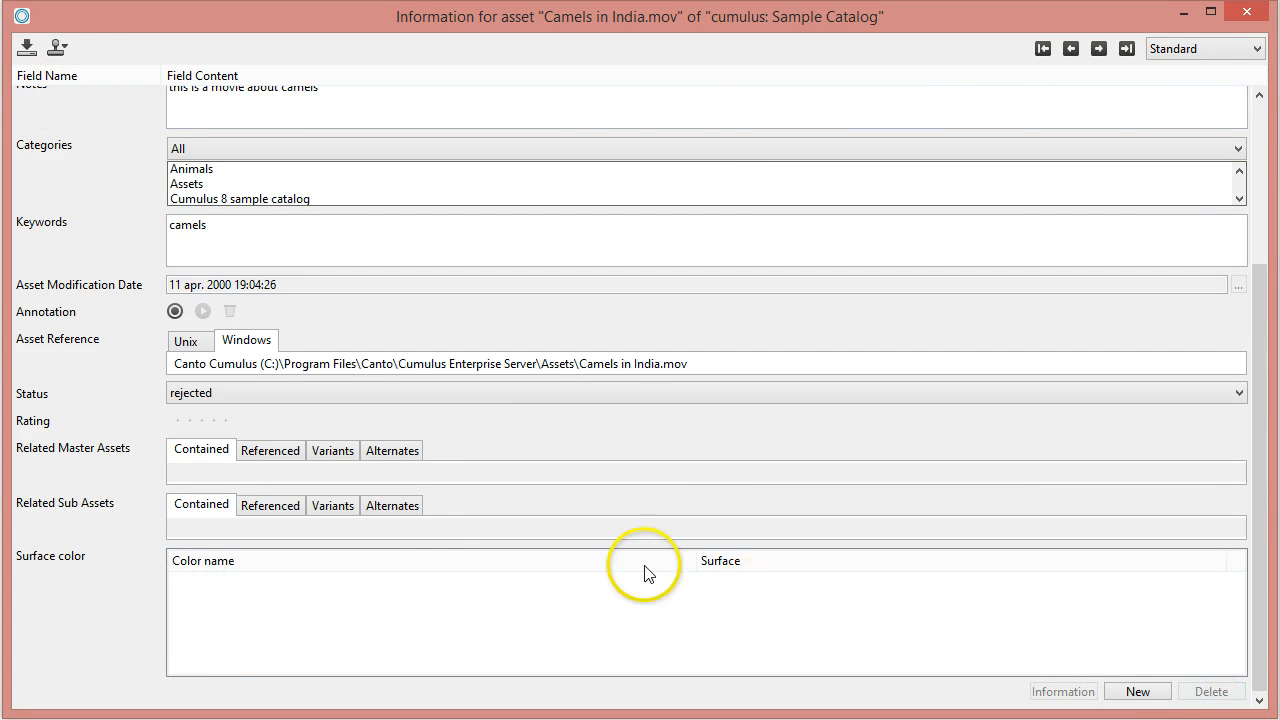
click(27, 48)
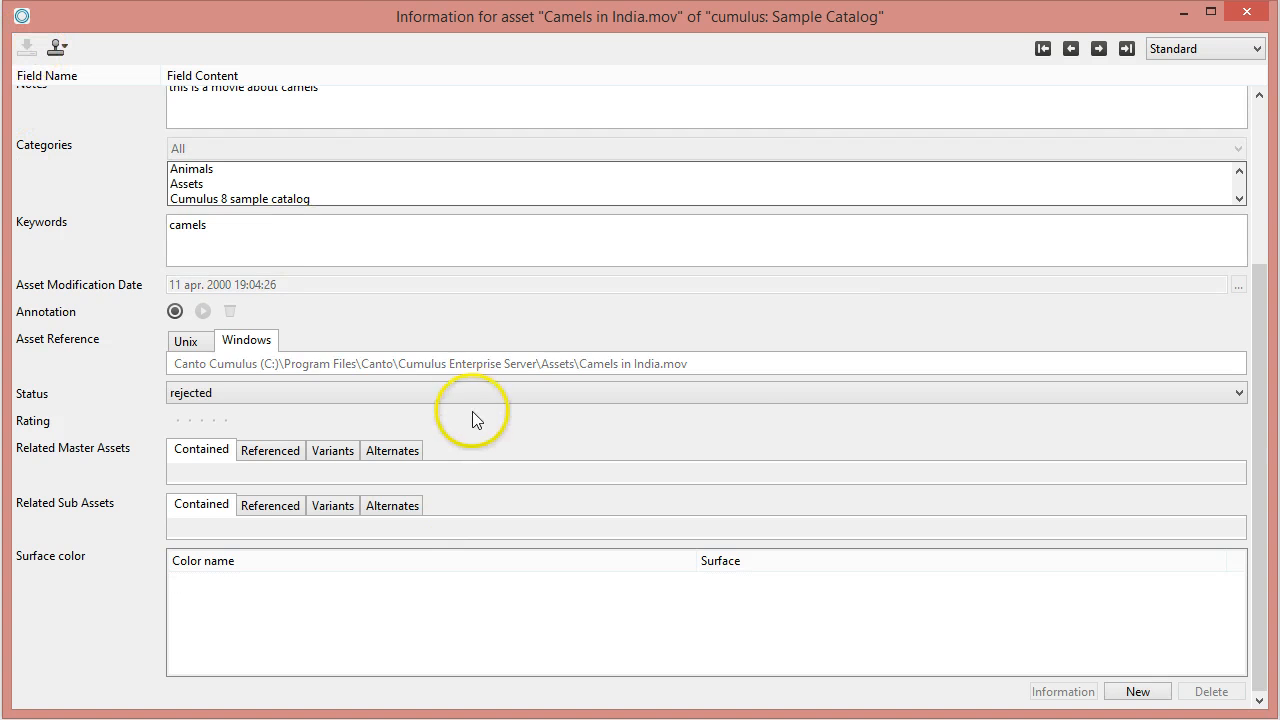
click(1249, 14)
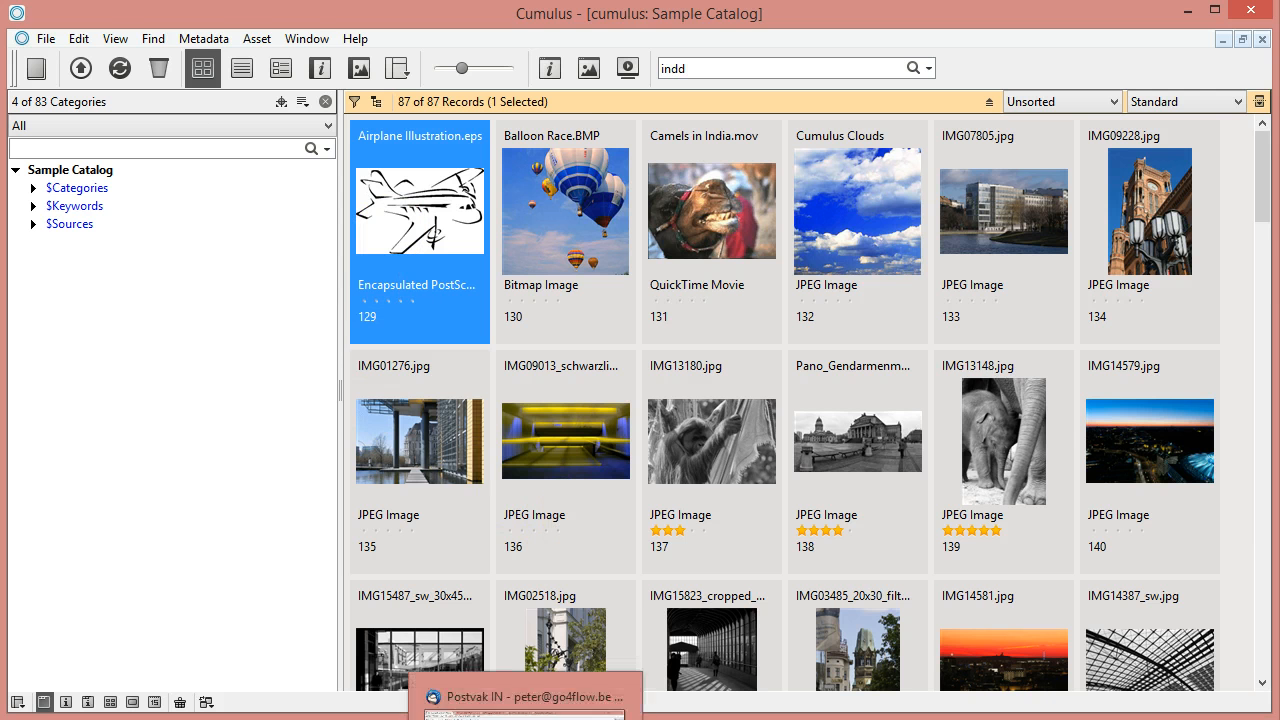
- Open import-for-vsv.xlsx from CVS_drop_folder in Excel and save the active sheet there as the list-separator-delimited CSV import-for-vsv.csv
click(434, 717)
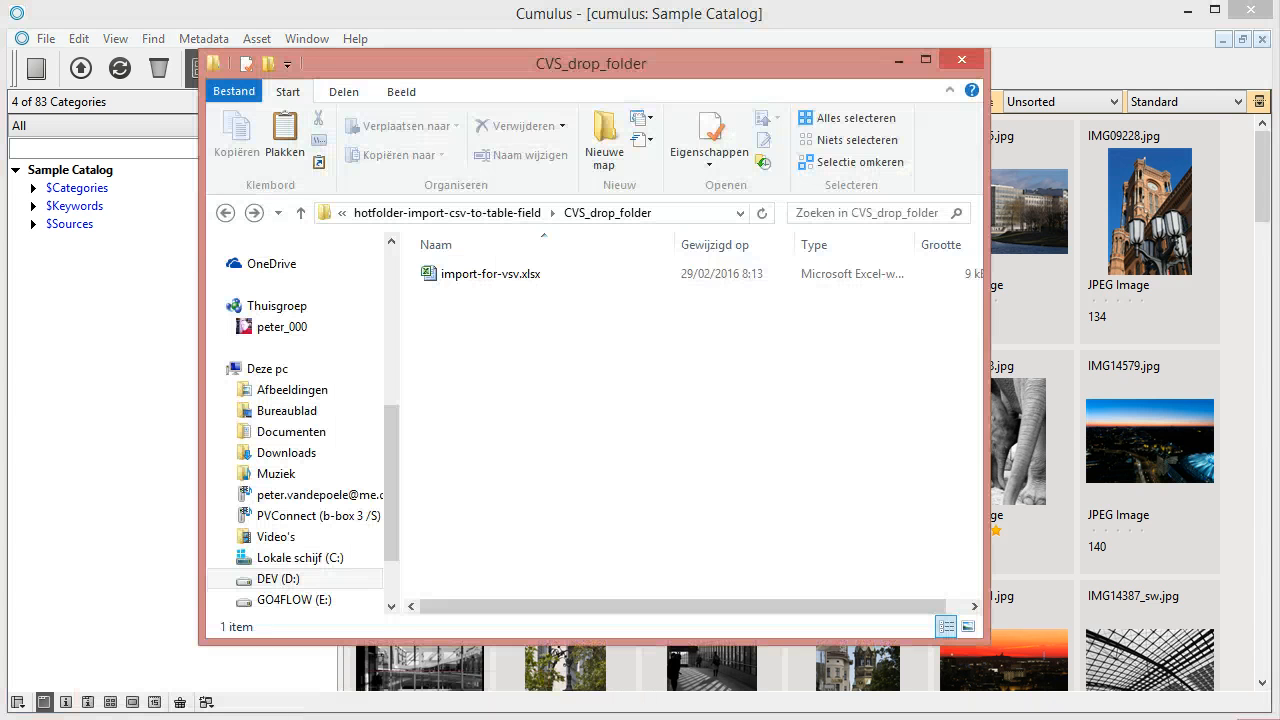
double_click(426, 282)
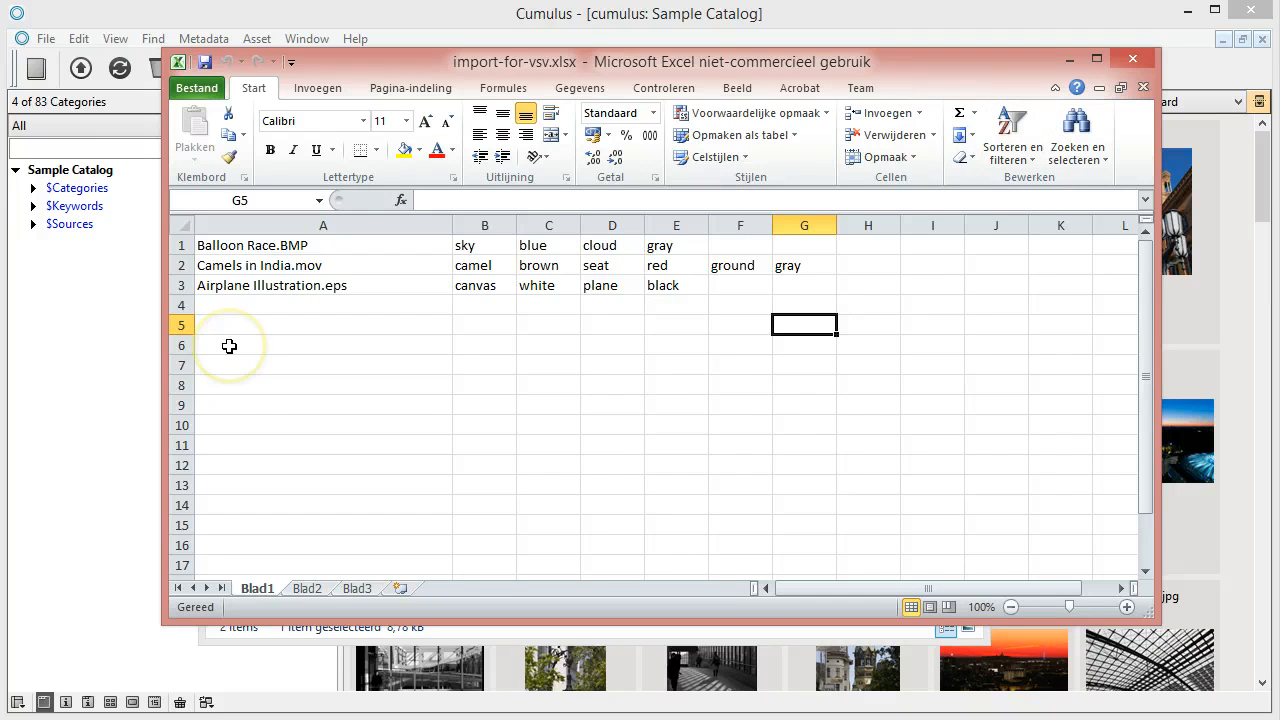
click(197, 88)
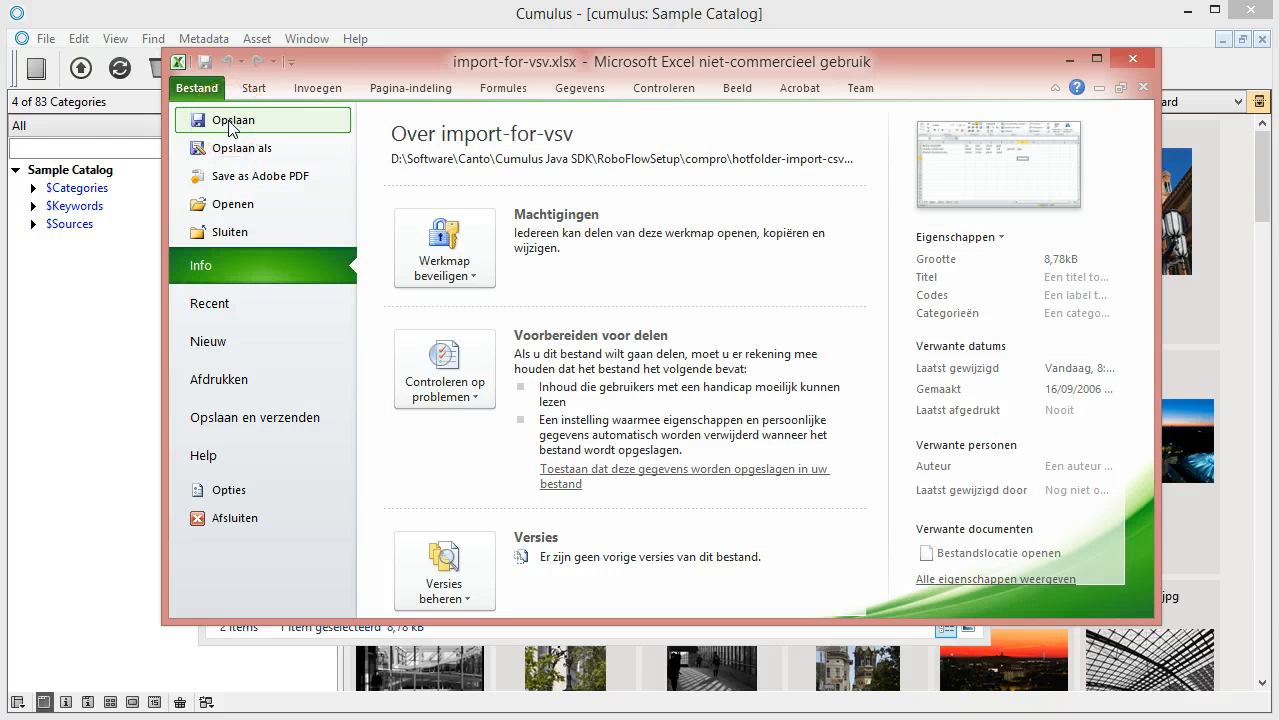
click(236, 150)
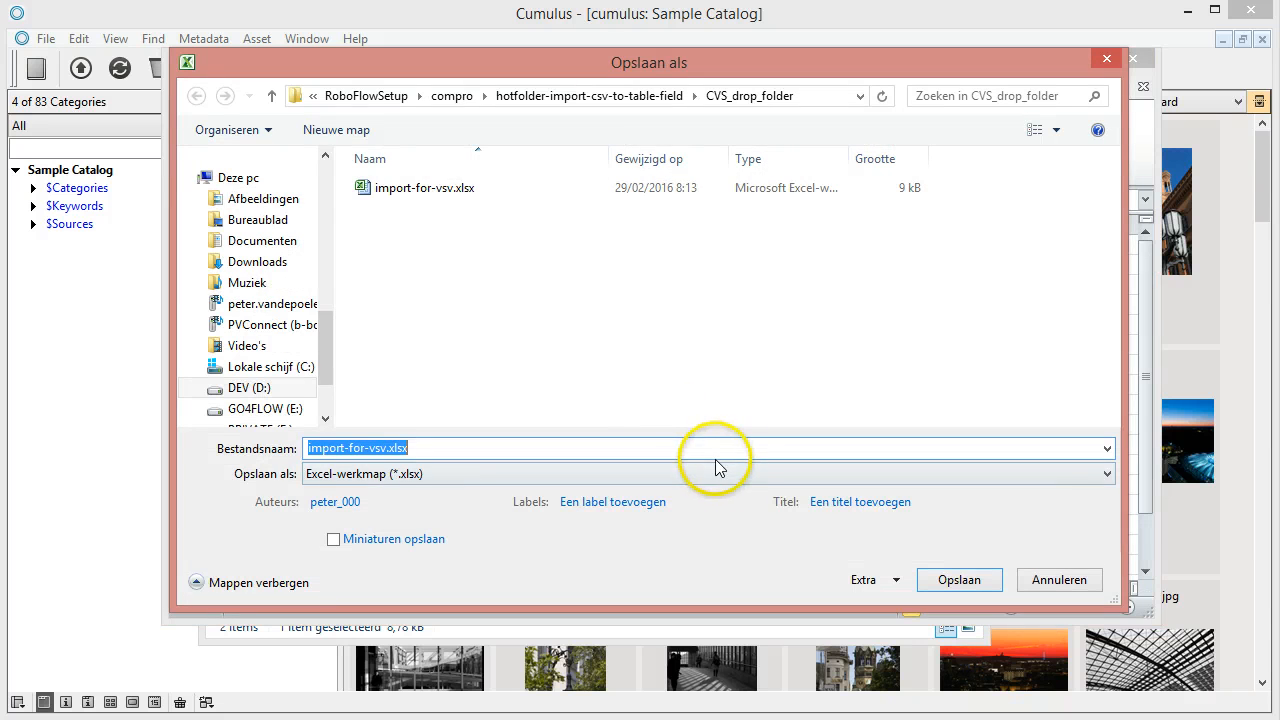
click(477, 473)
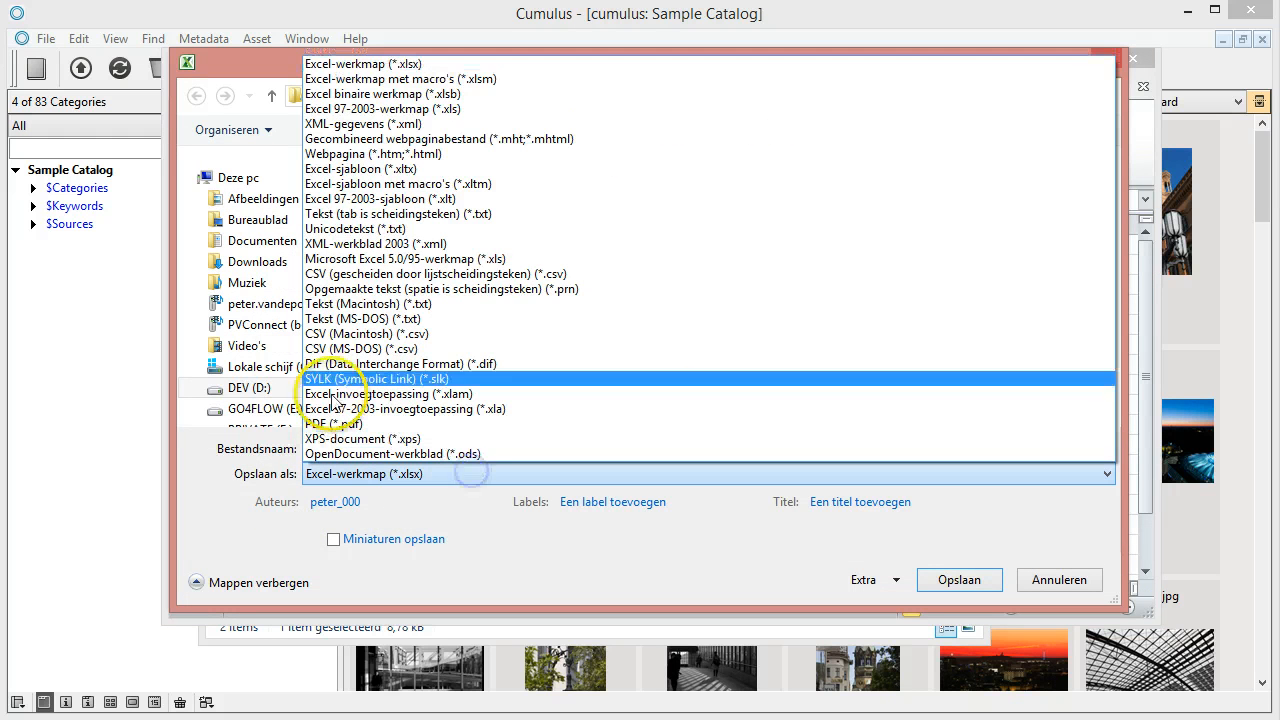
click(386, 274)
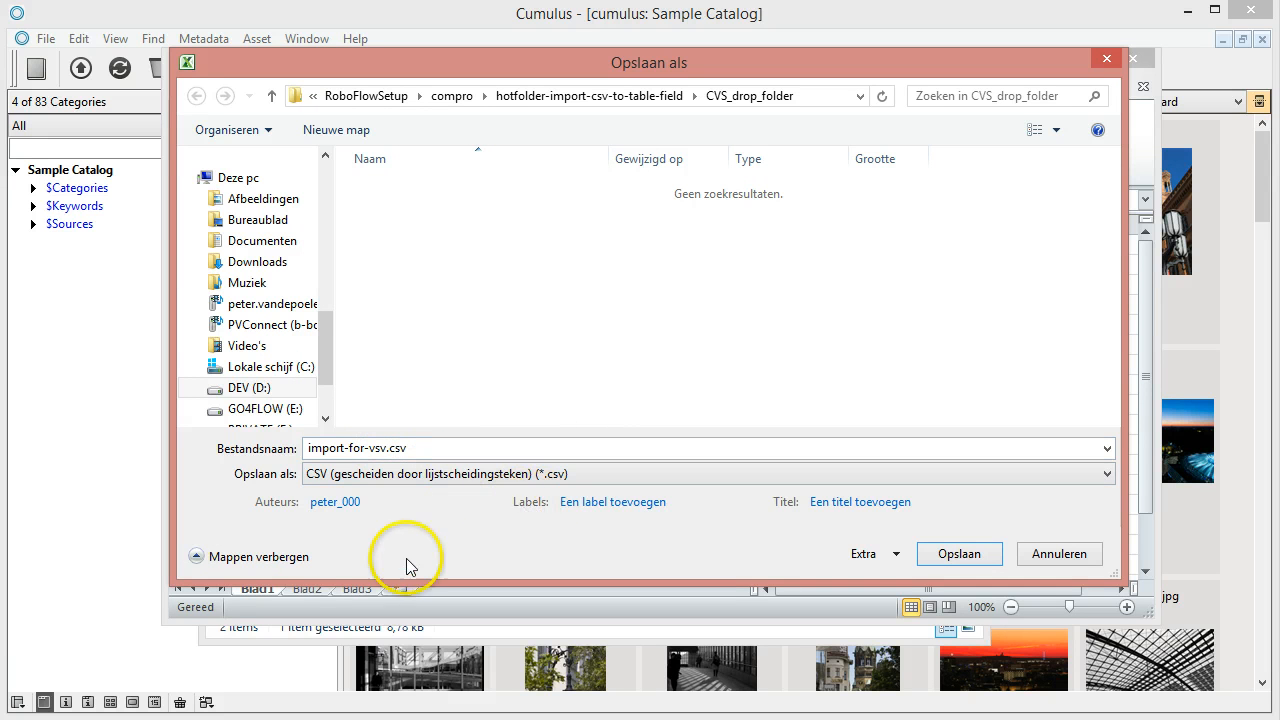
click(975, 556)
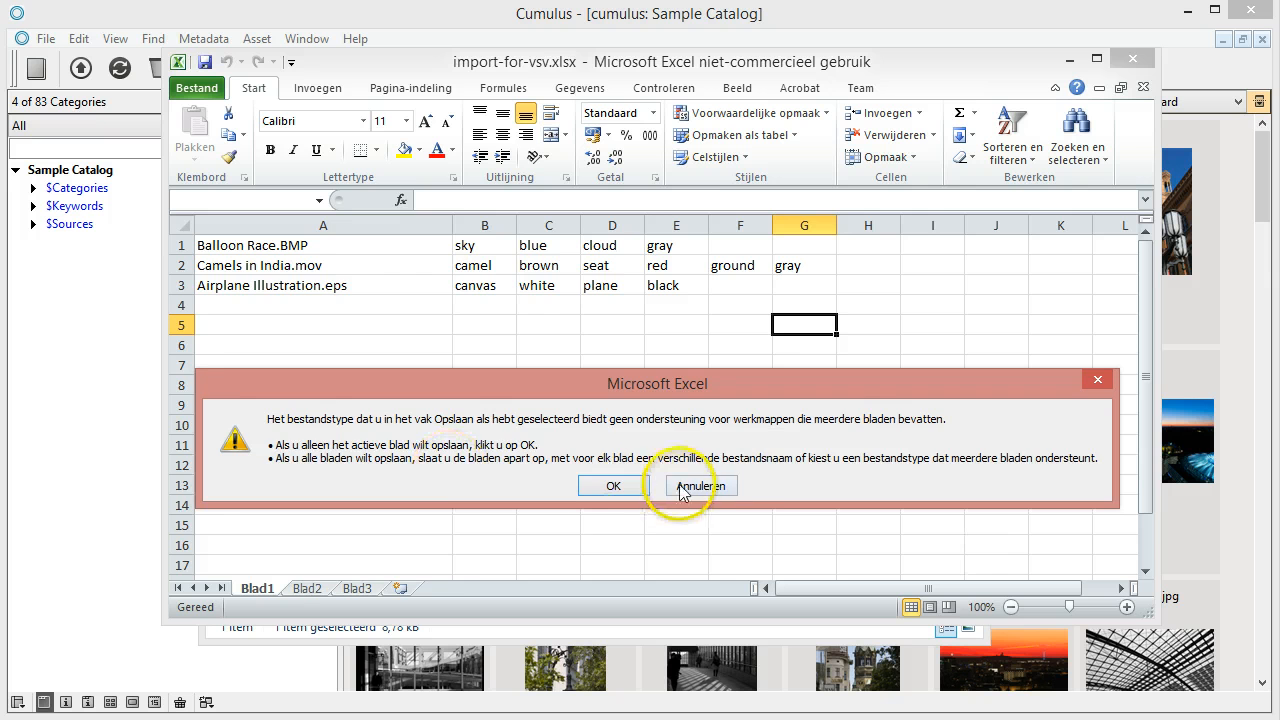
click(608, 483)
click(657, 495)
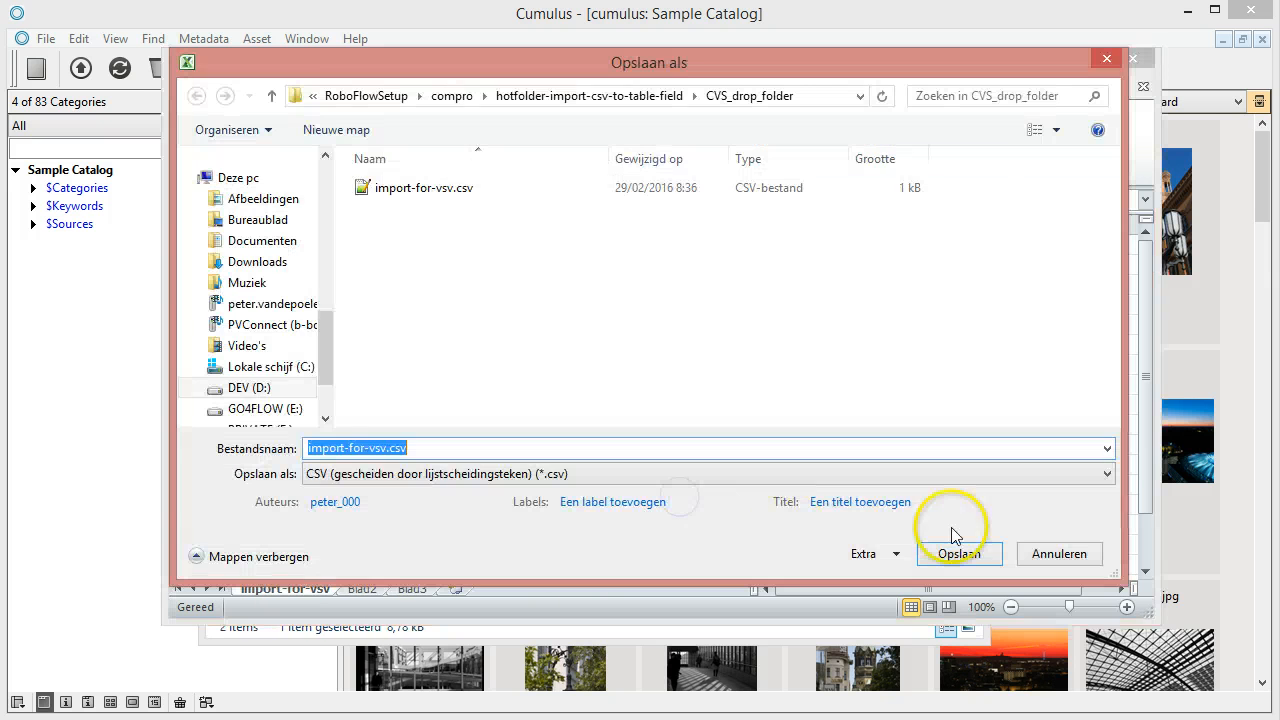
- Leave the save dialog and close the Excel workbook without saving changes
click(953, 548)
click(1135, 57)
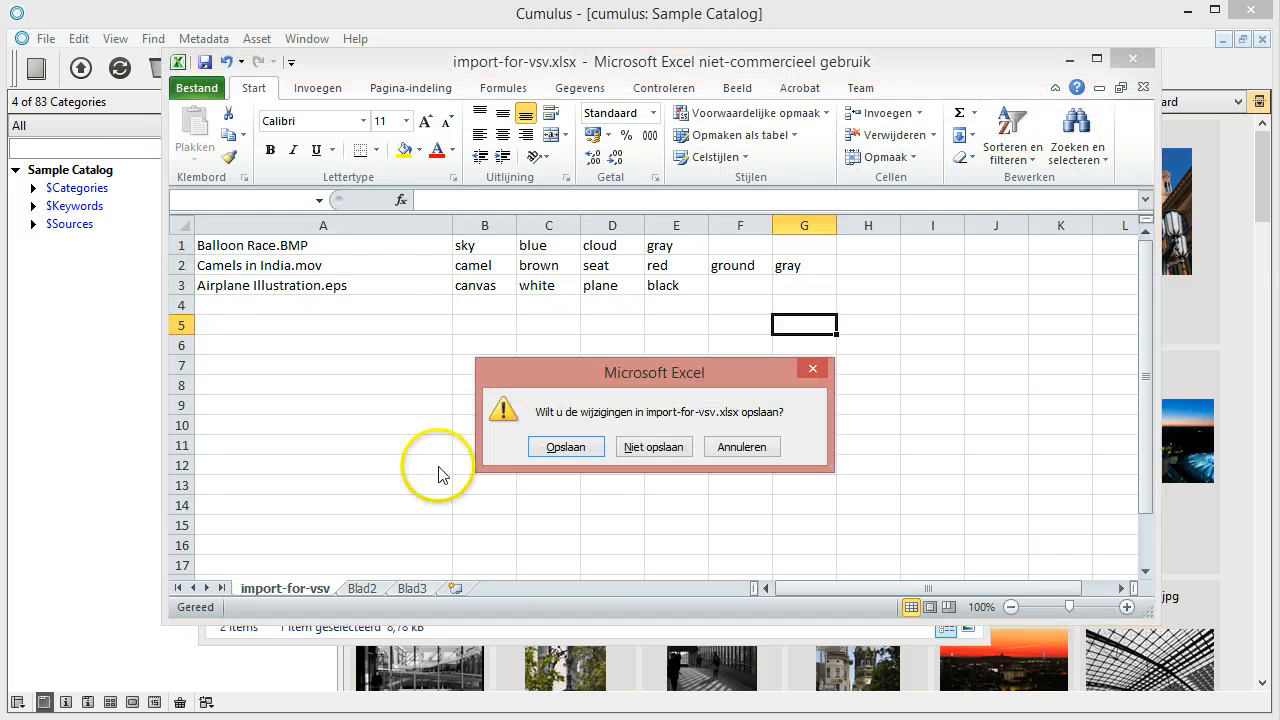
click(648, 452)
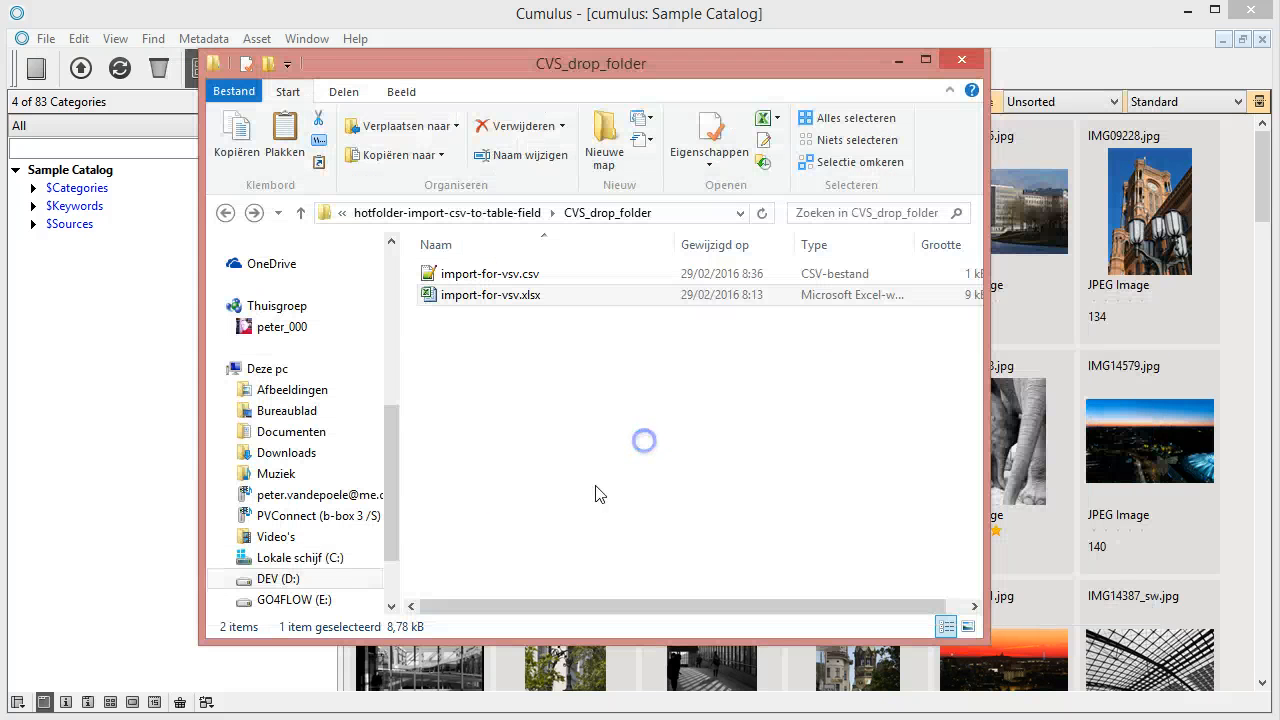
- Open import-for-vsv.csv in Notepad++ to check its semicolon-separated rows, then close the editor
click(430, 278)
double_click(430, 278)
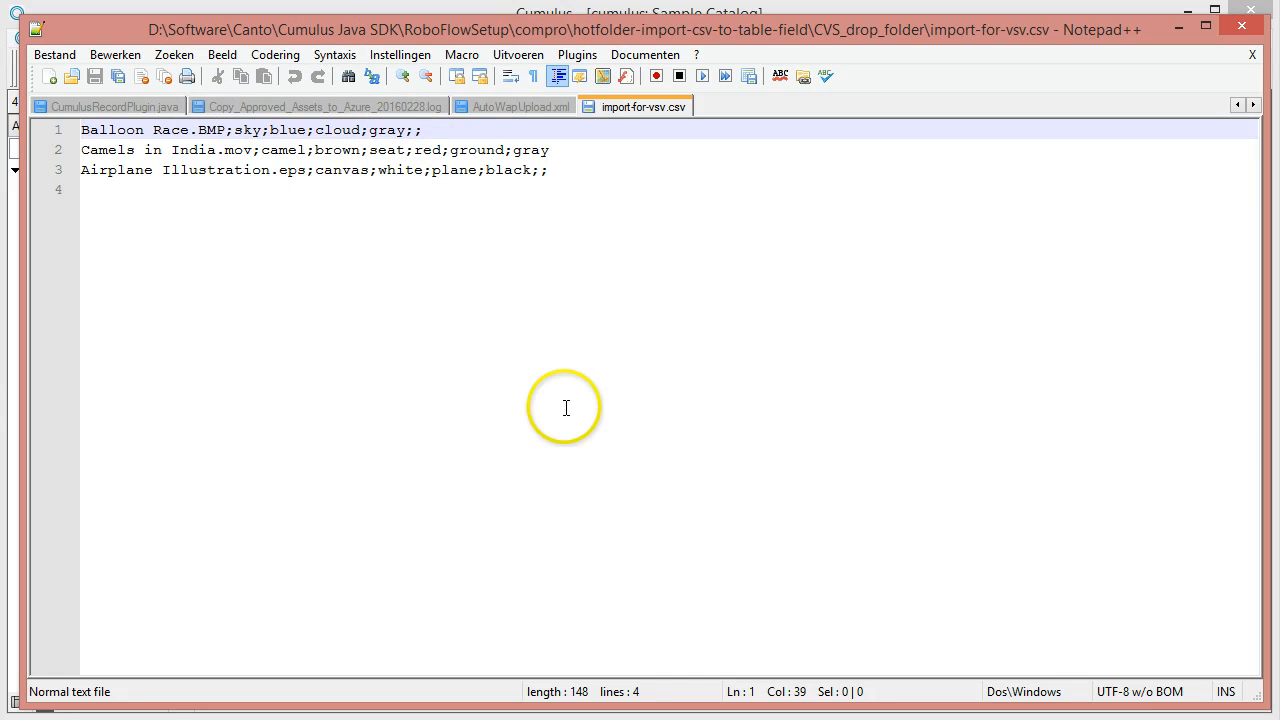
click(1247, 35)
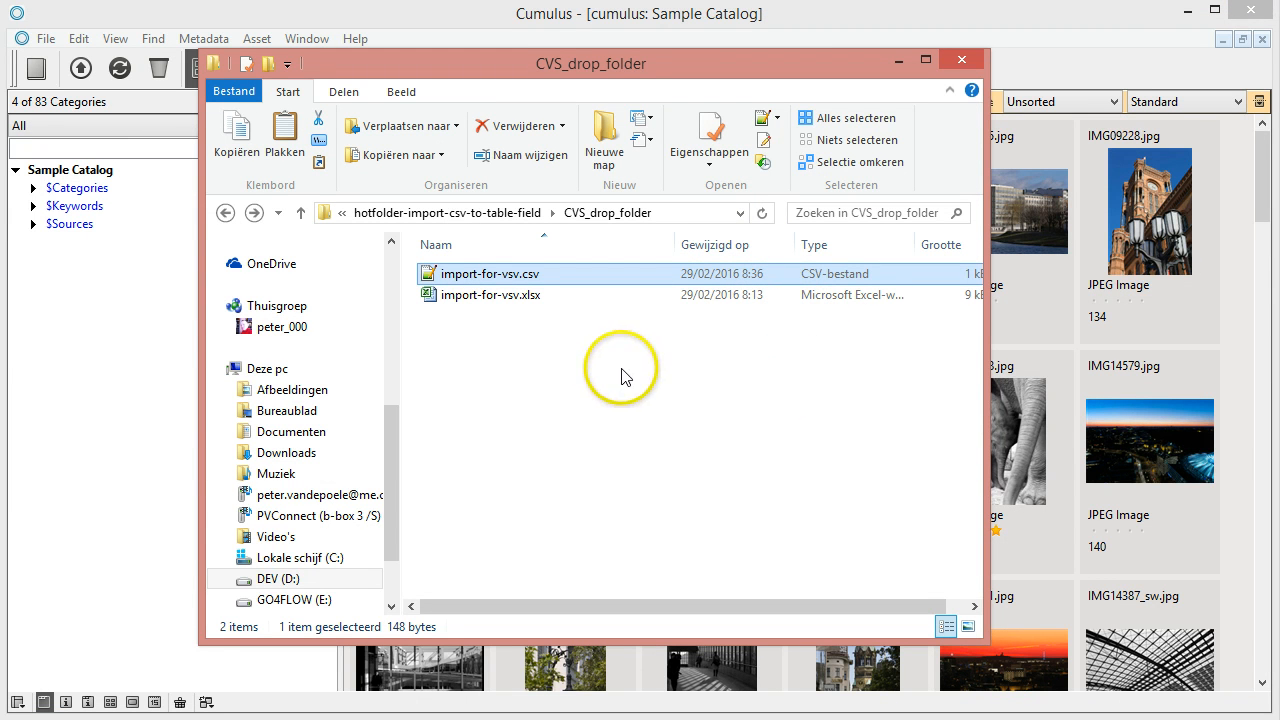
- Switch to the Cumulus Server Console in Firefox and start the RoboFlow workflow hotfolder-import-CSV-into-table-field
mouse_move(40, 719)
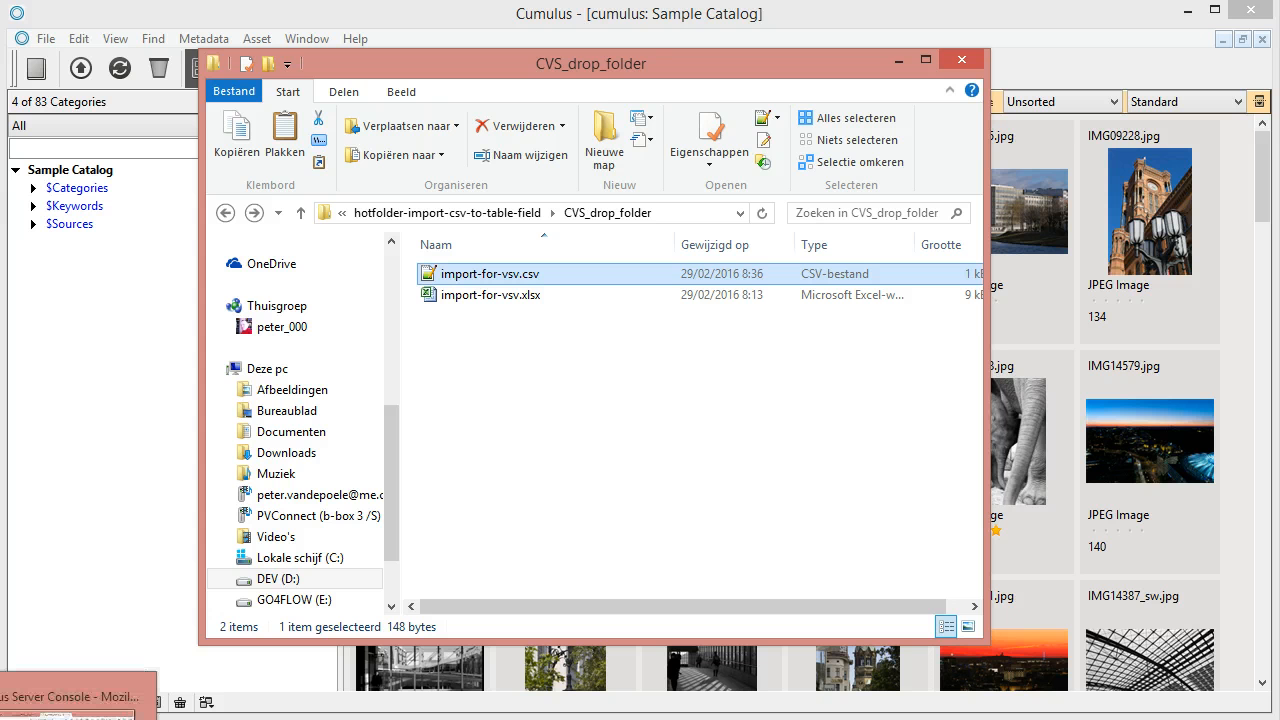
click(70, 700)
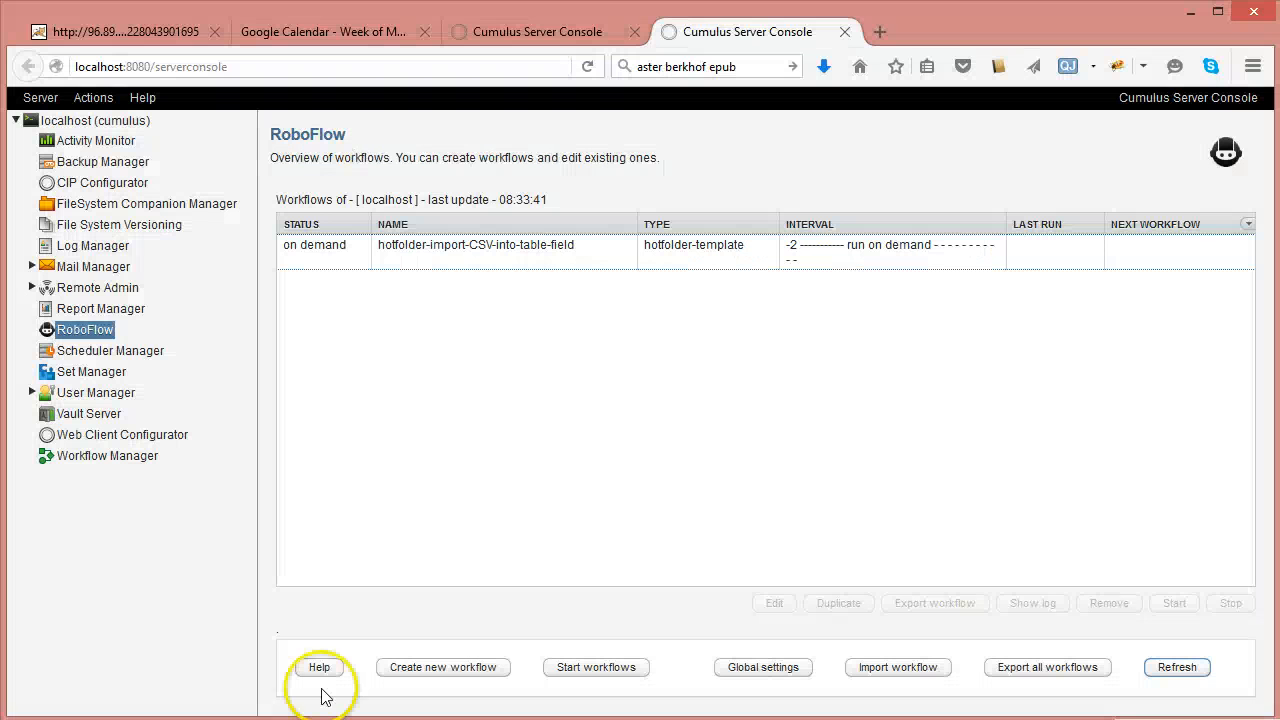
click(528, 256)
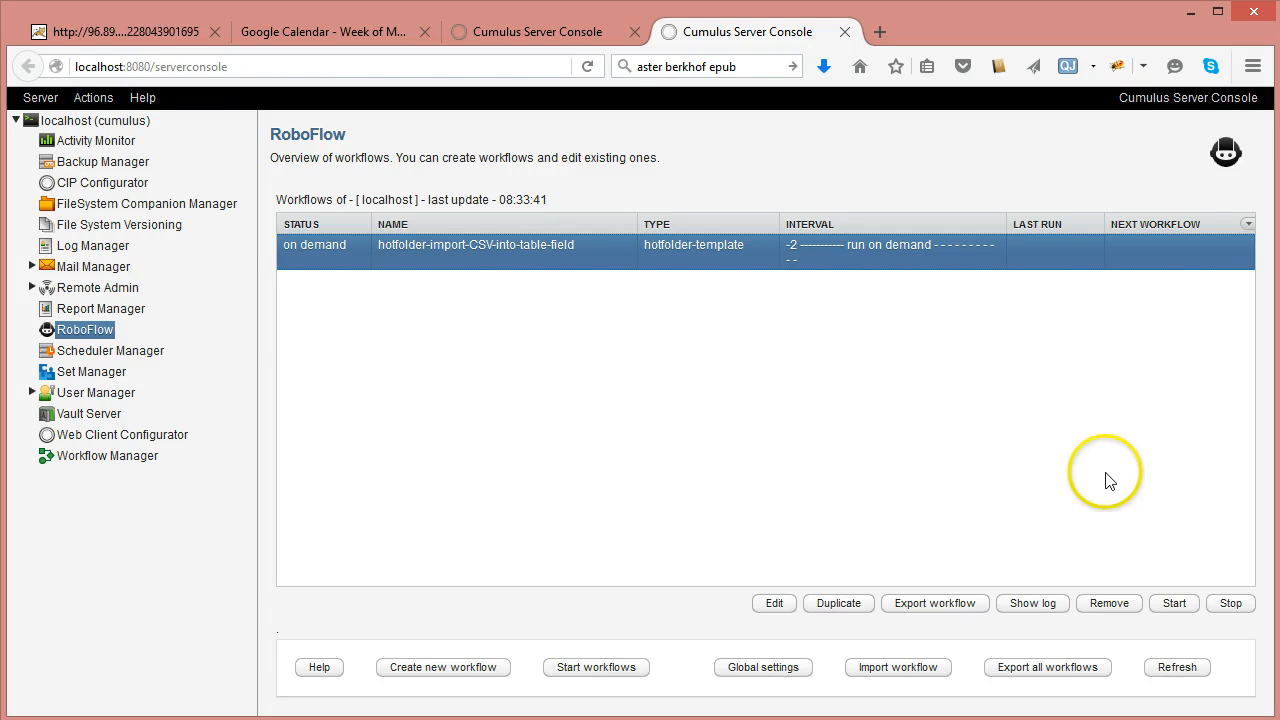
click(1176, 607)
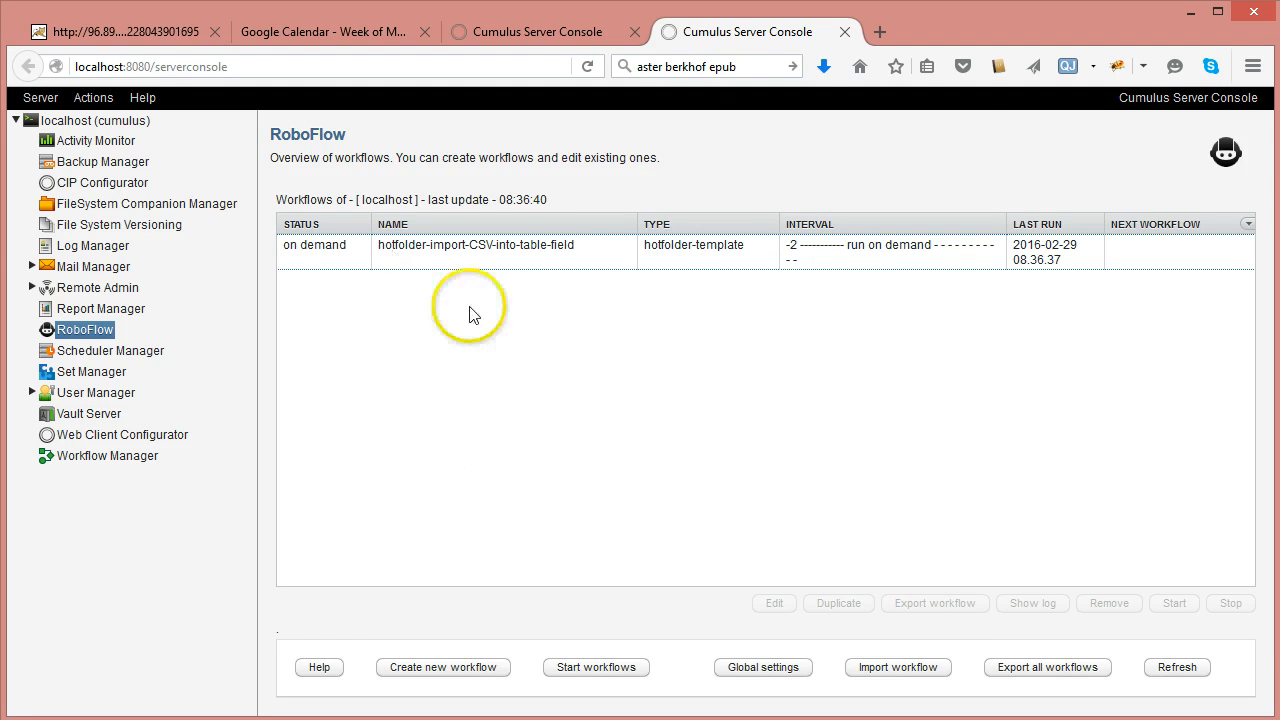
- Check whether CVS_drop_folder still holds the CSV file and show the log of the hotfolder-import-CSV-into-table-field workflow
key(alt+Tab)
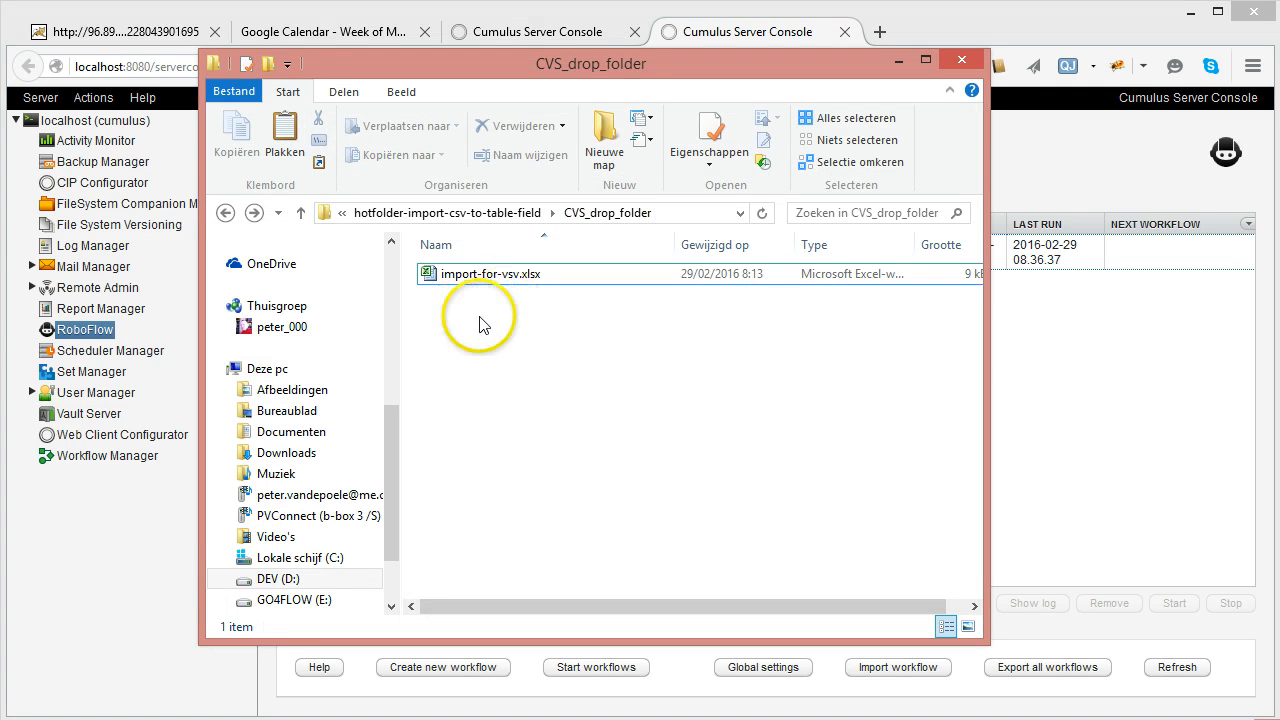
click(1070, 417)
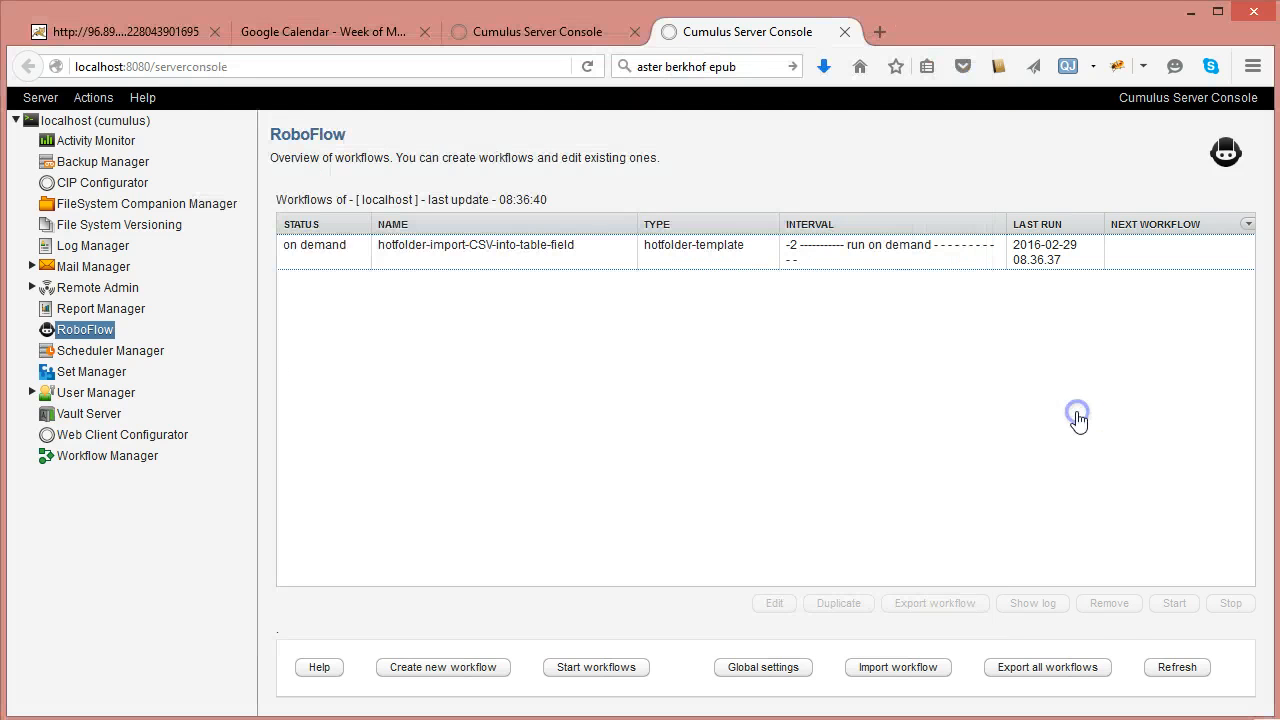
click(512, 252)
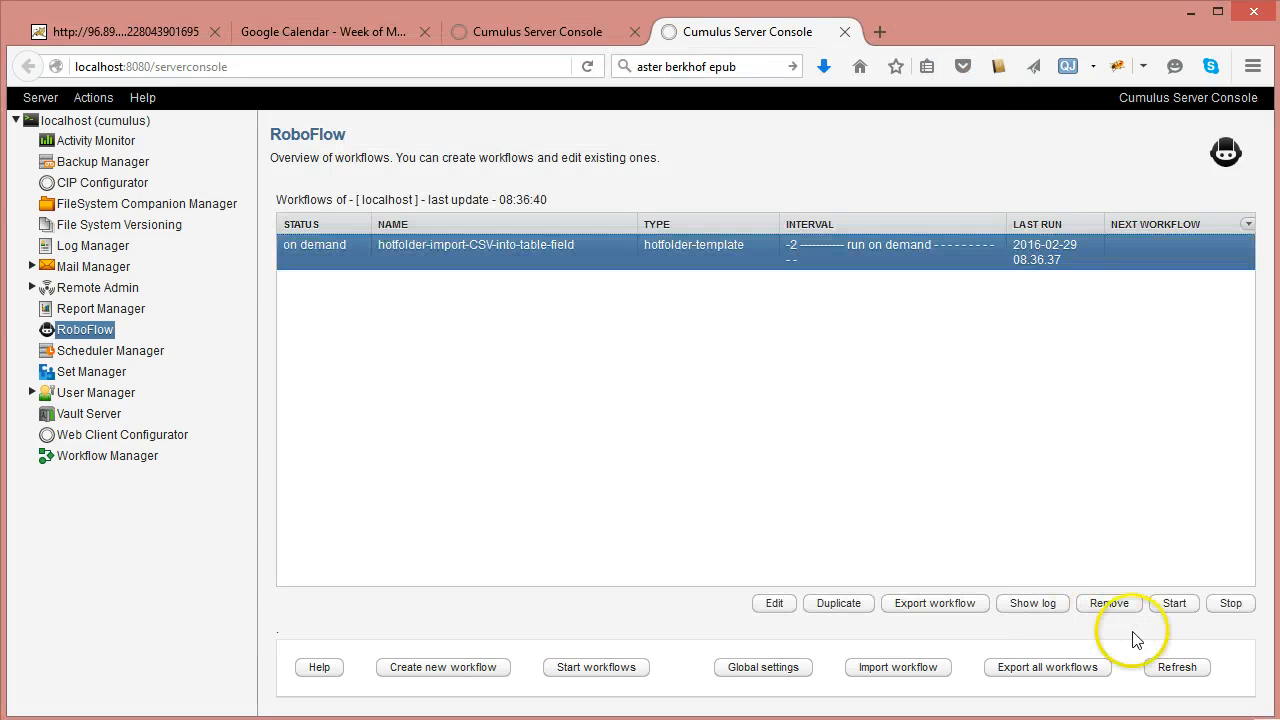
click(1032, 603)
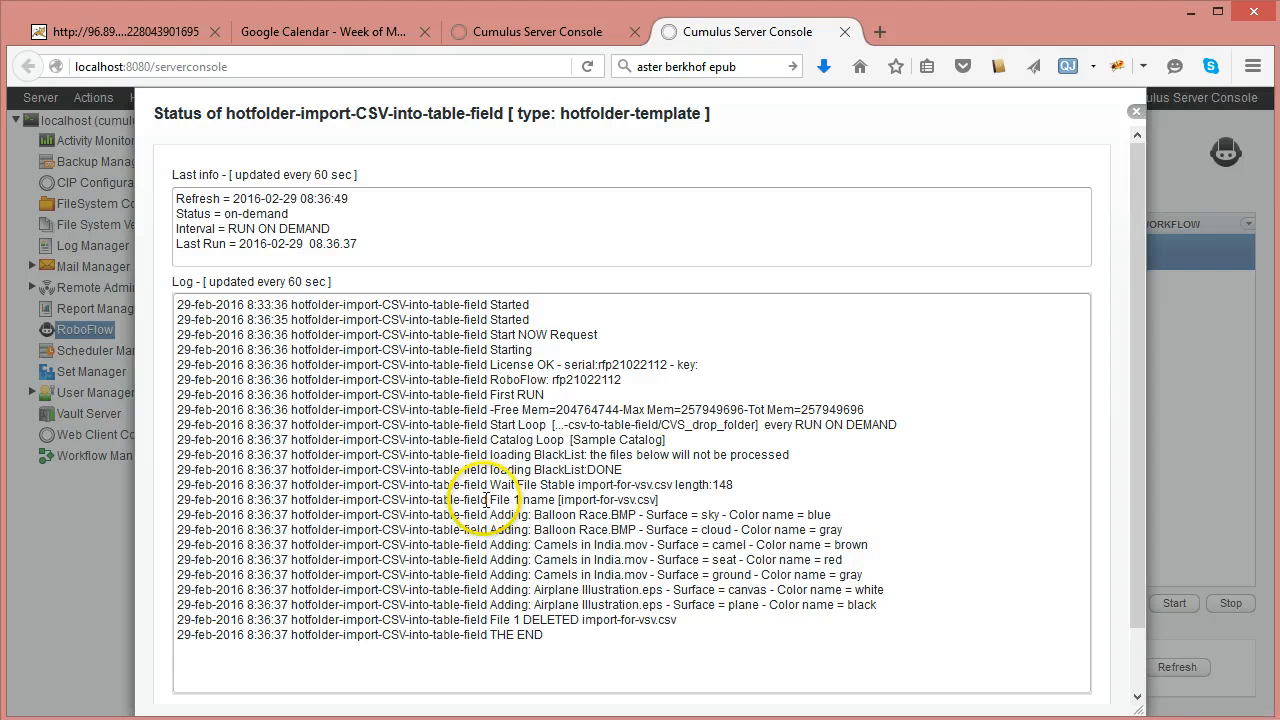
- Review the log's Adding entries for Balloon Race.BMP, Camels in India.mov and Airplane Illustration.eps with their surfaces and color names
drag(561, 501, 598, 503)
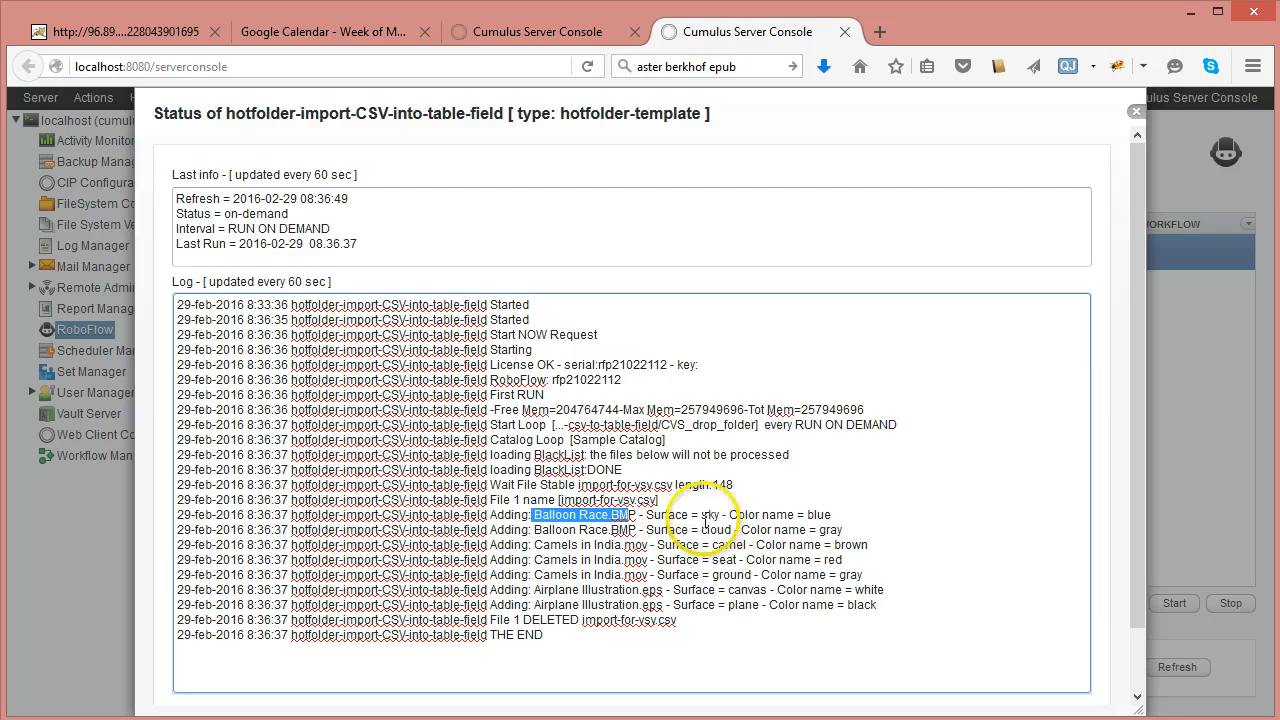
click(705, 516)
click(716, 531)
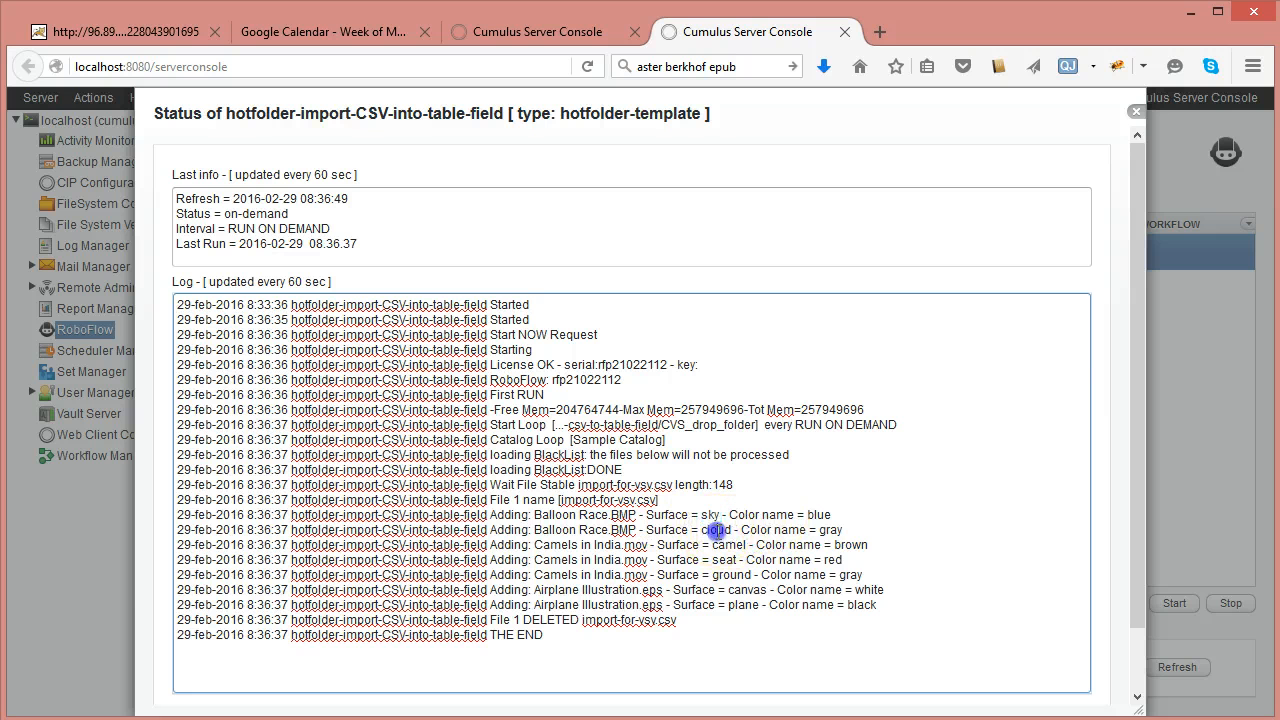
click(828, 534)
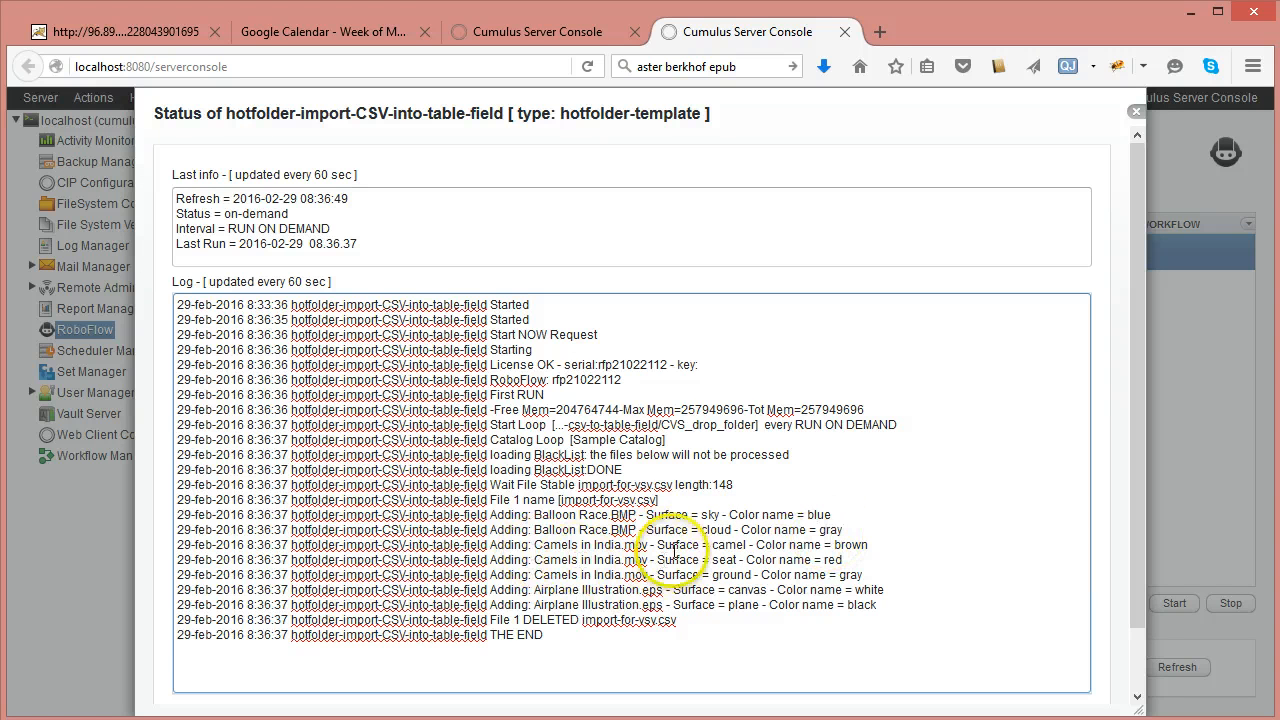
click(738, 575)
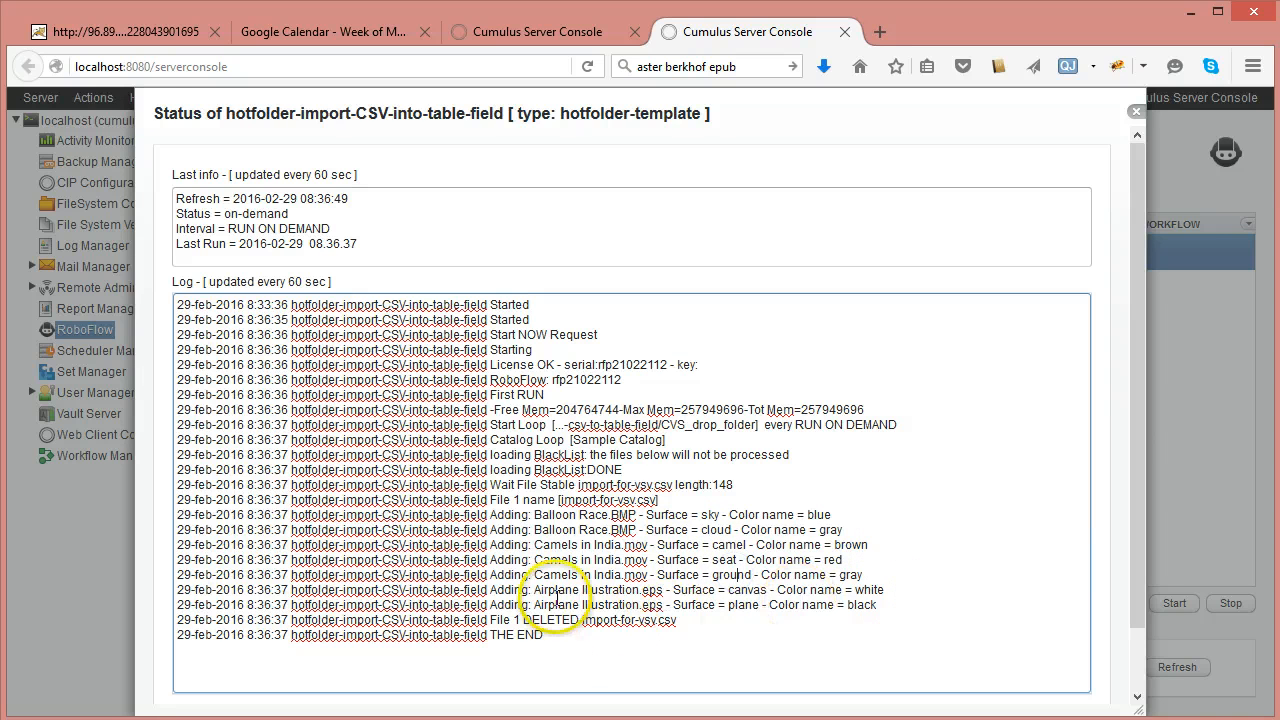
click(703, 590)
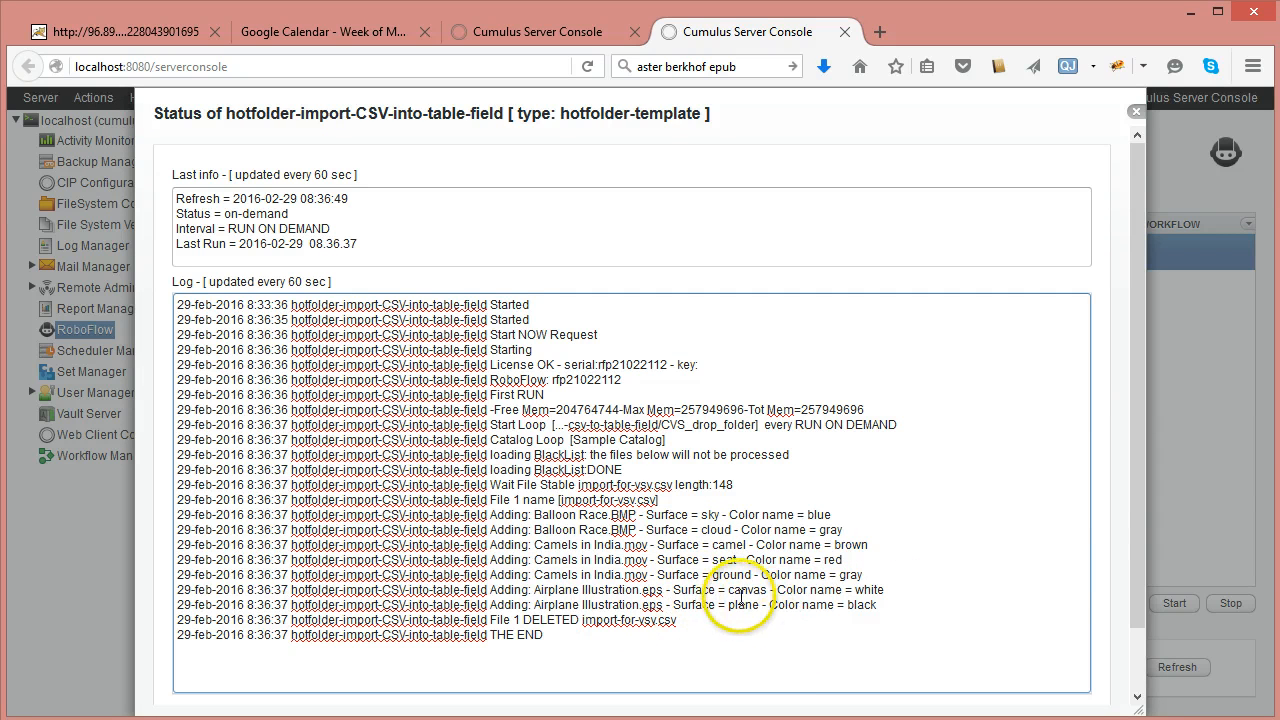
click(745, 606)
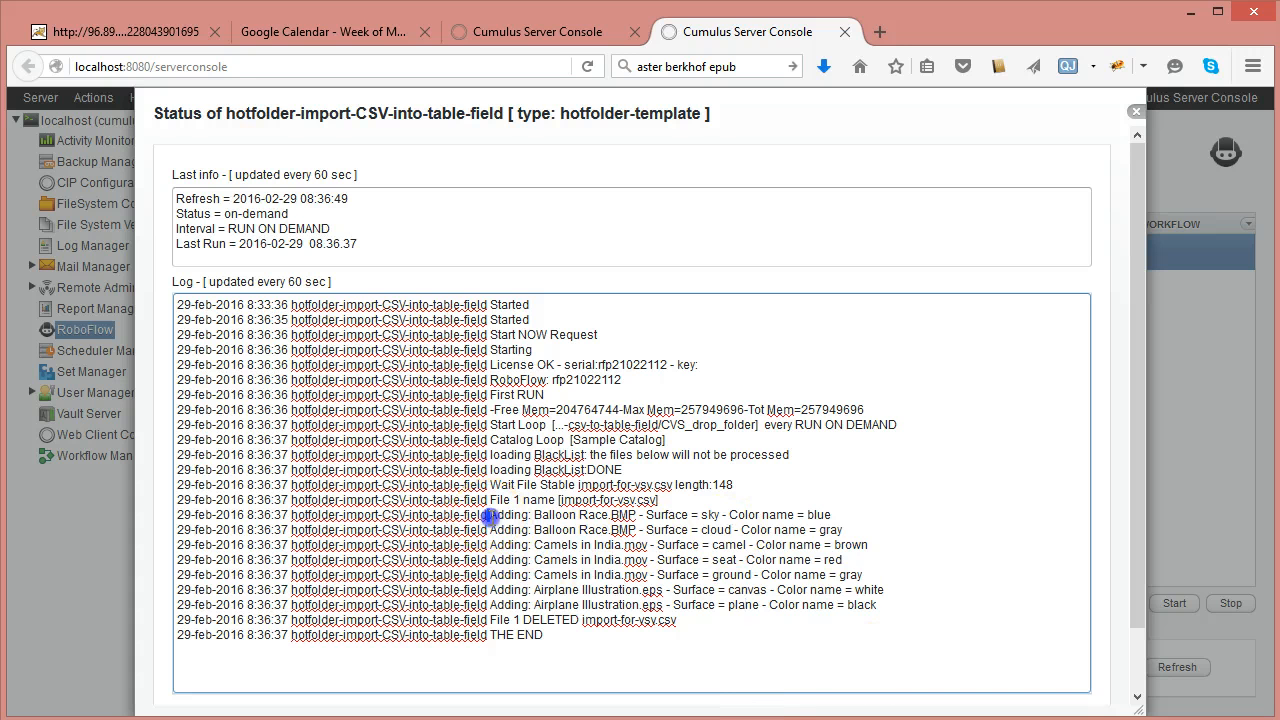
drag(489, 516, 923, 604)
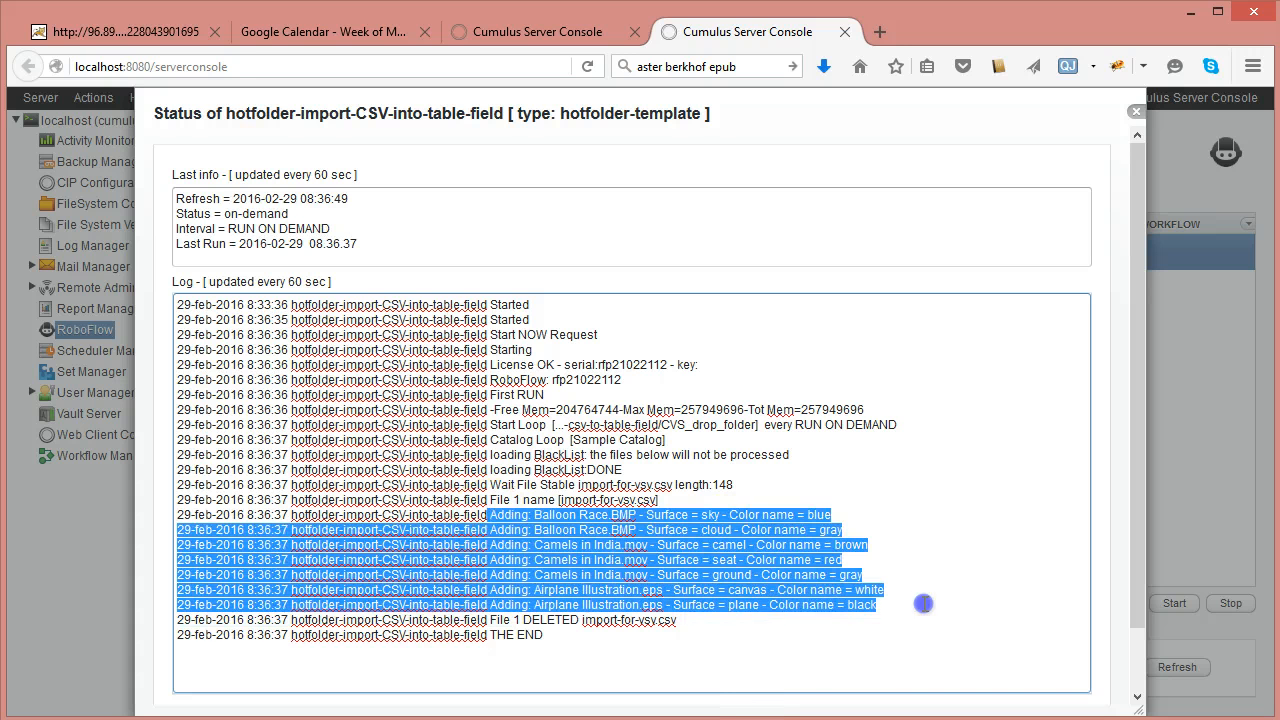
click(940, 603)
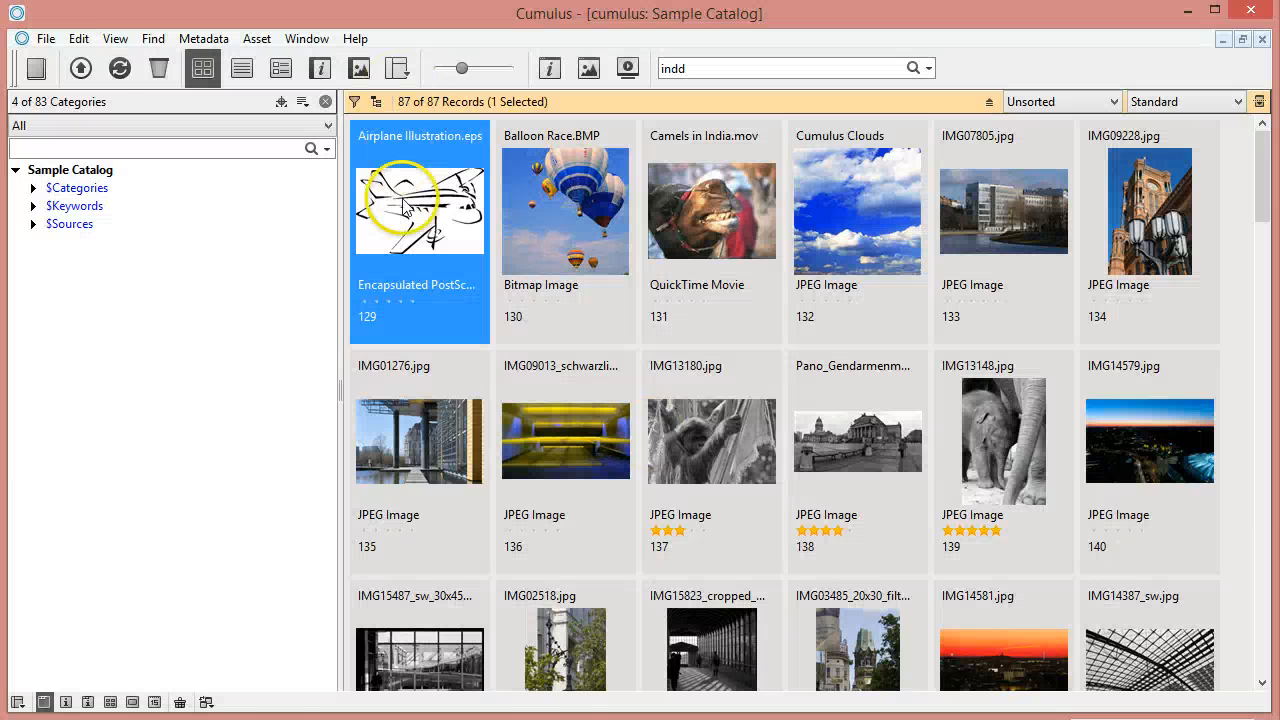
- Switch to the Cumulus client, open the asset information of Airplane Illustration.eps and check its Surface color table rows
key(ctrl+i)
drag(1246, 229, 1246, 392)
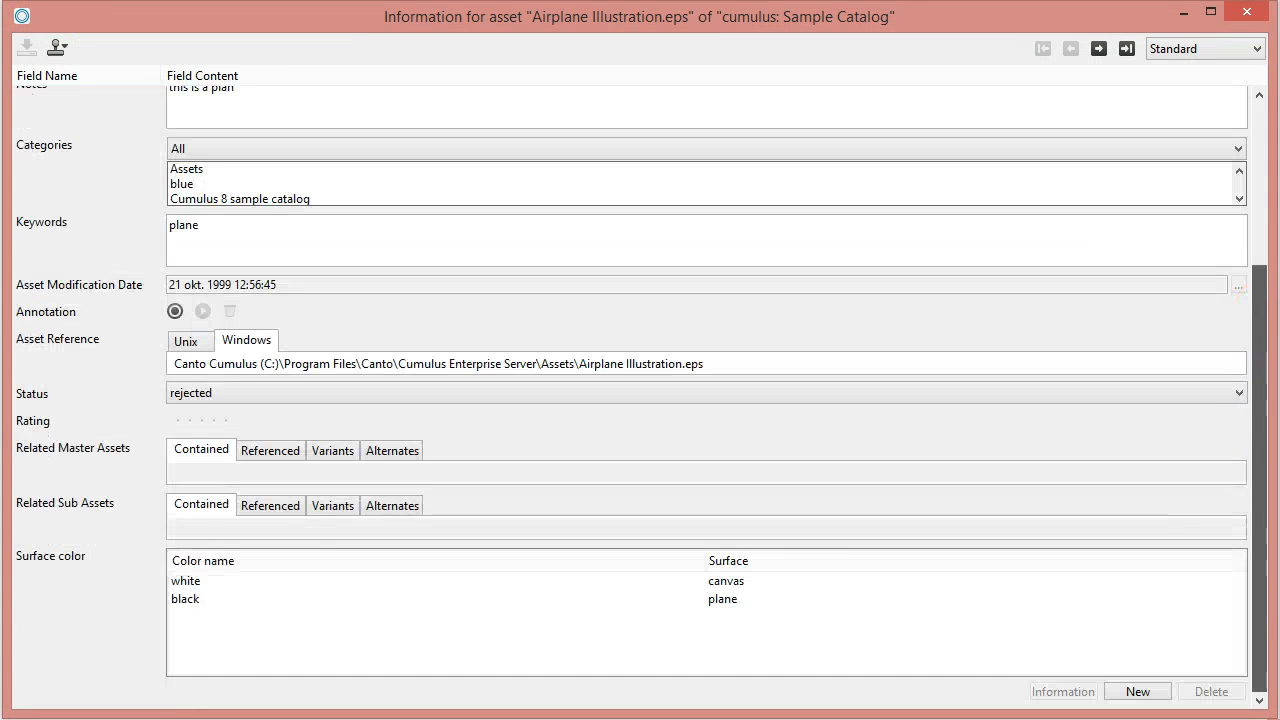
click(206, 581)
click(196, 599)
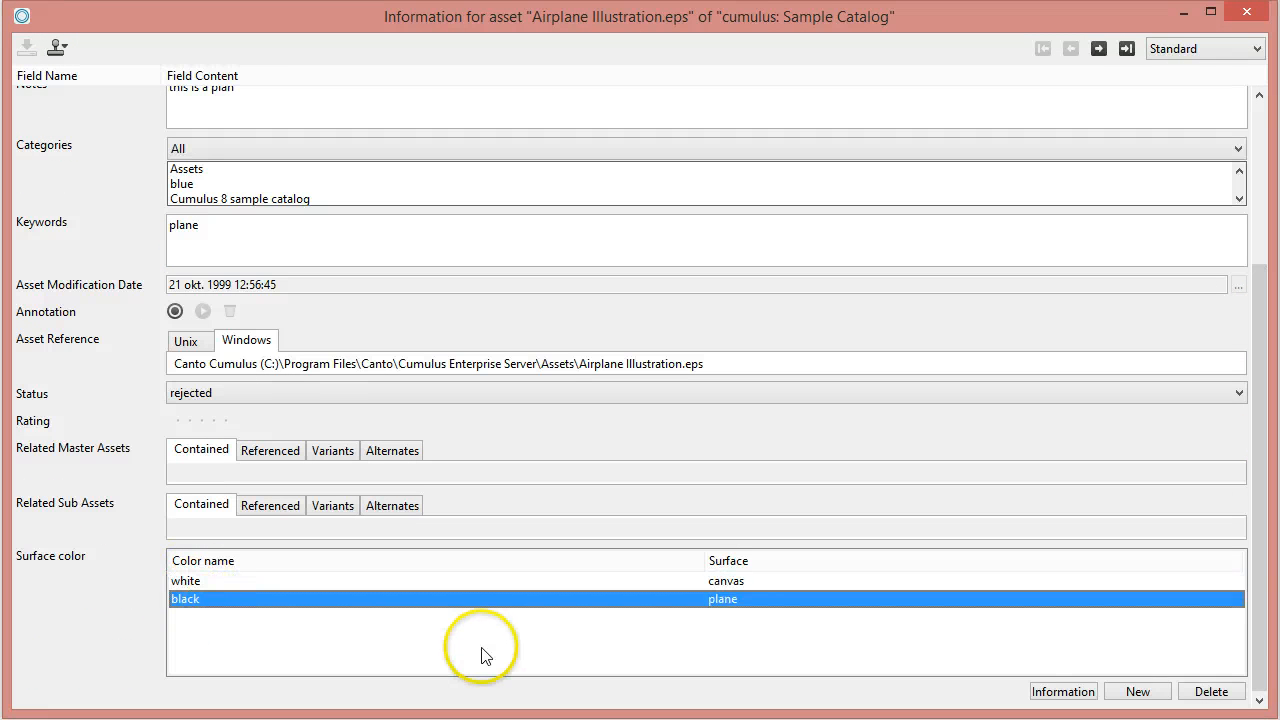
- Go to the Balloon Race.BMP record and check the rows in its Surface color table
click(1098, 47)
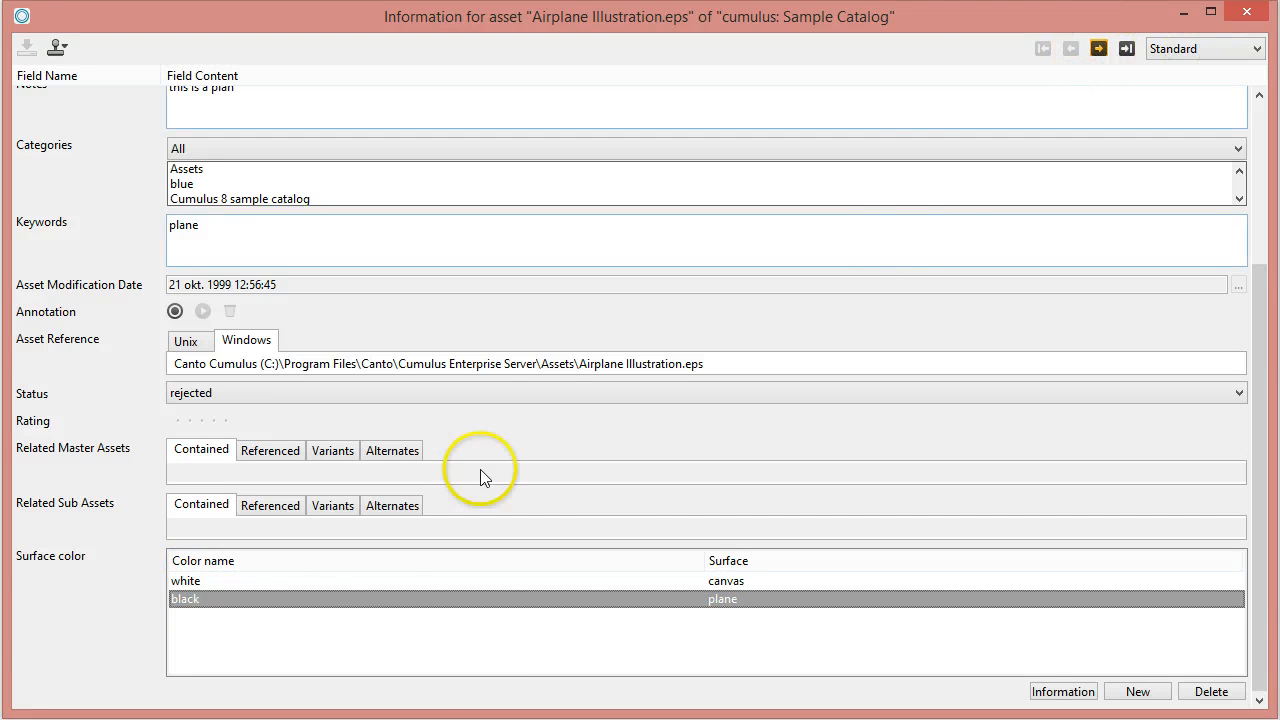
click(184, 581)
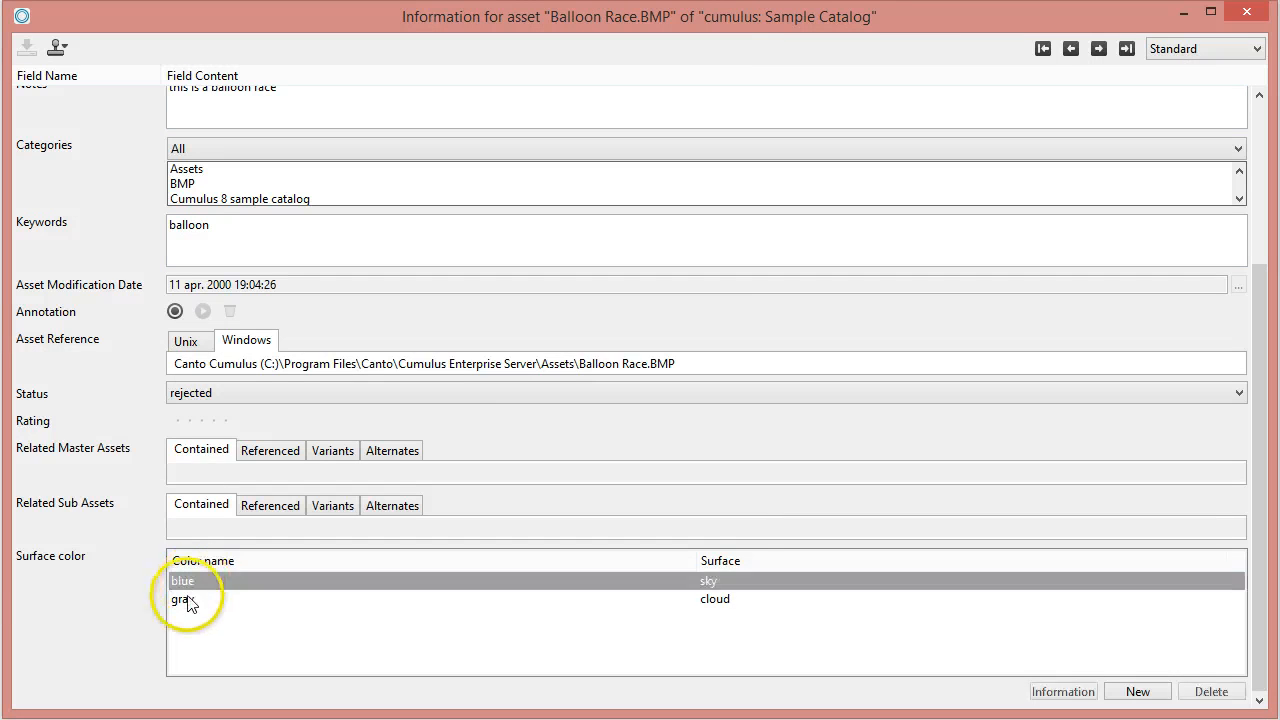
click(184, 599)
- Go to the Camels in India.mov record, check its Surface color table rows, and close the asset information window
click(1098, 47)
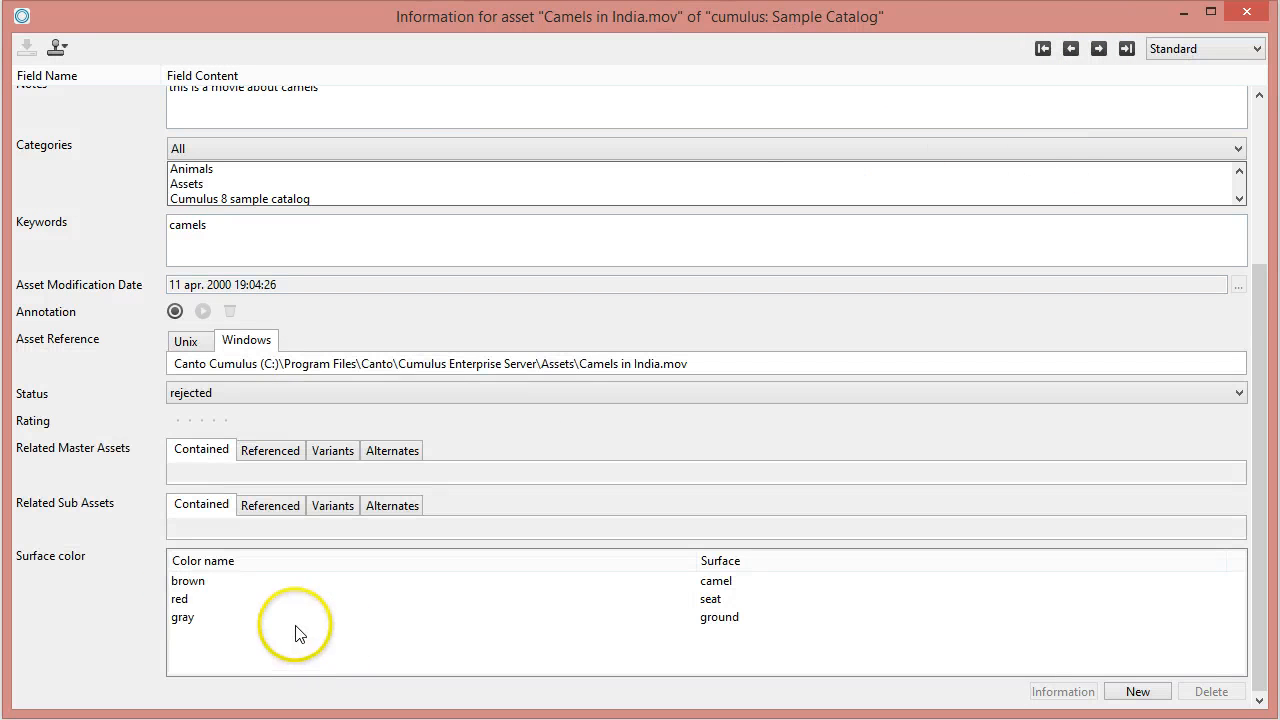
click(194, 580)
click(182, 599)
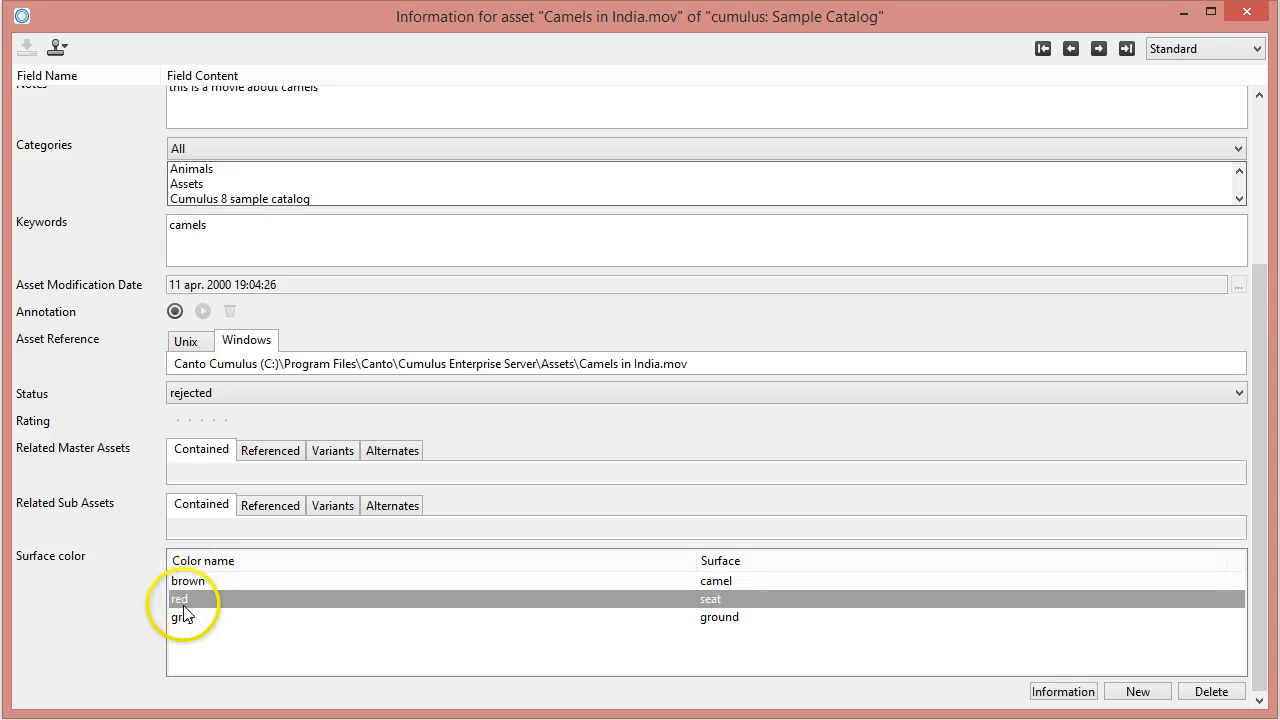
click(388, 617)
click(709, 596)
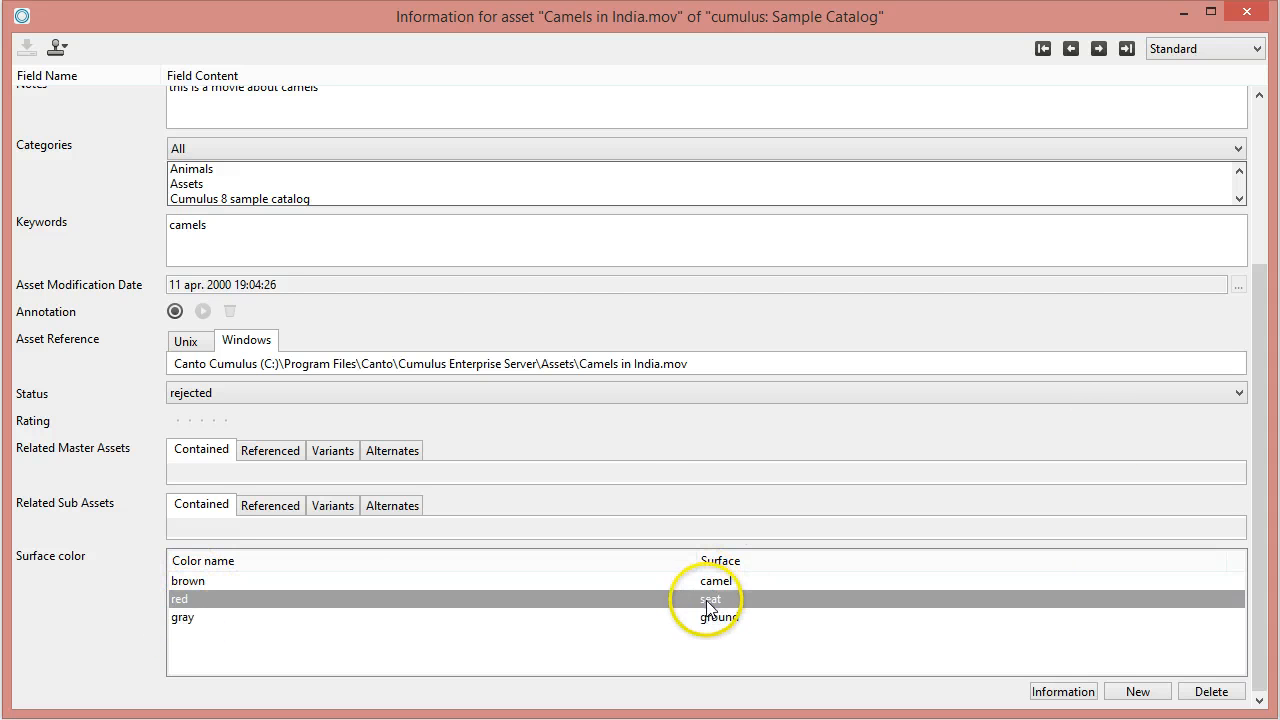
click(714, 618)
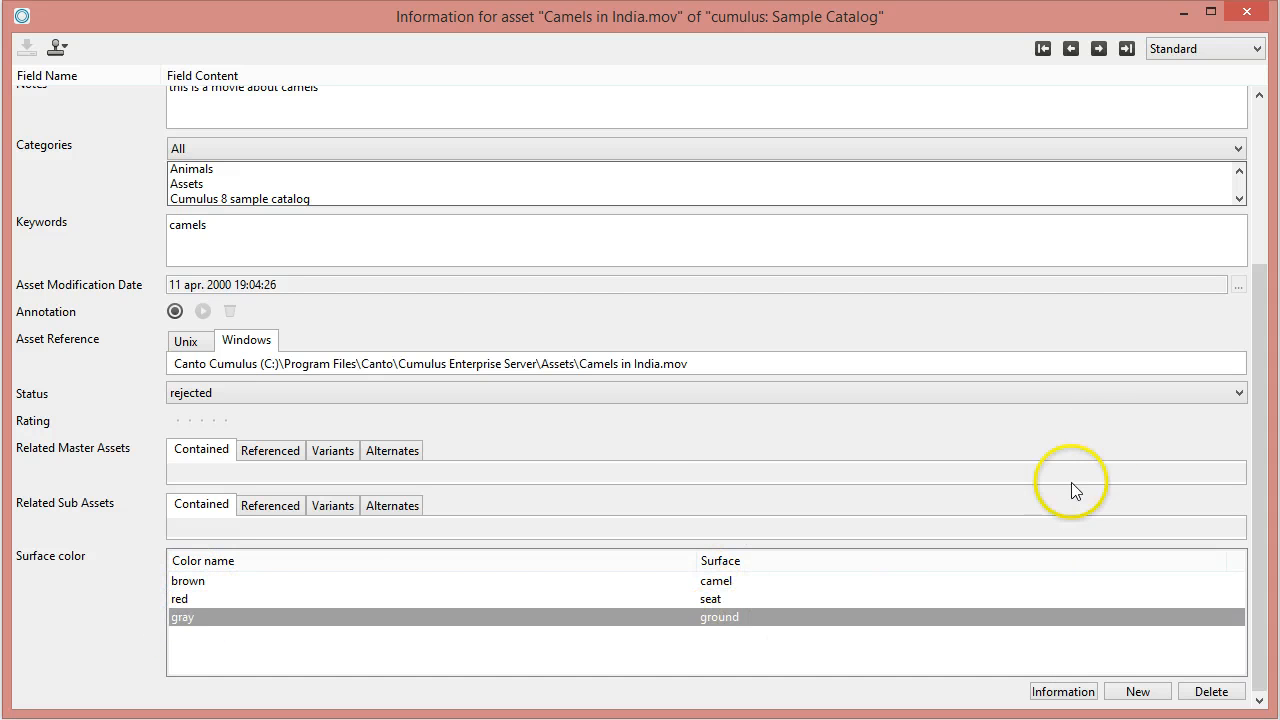
click(1261, 15)
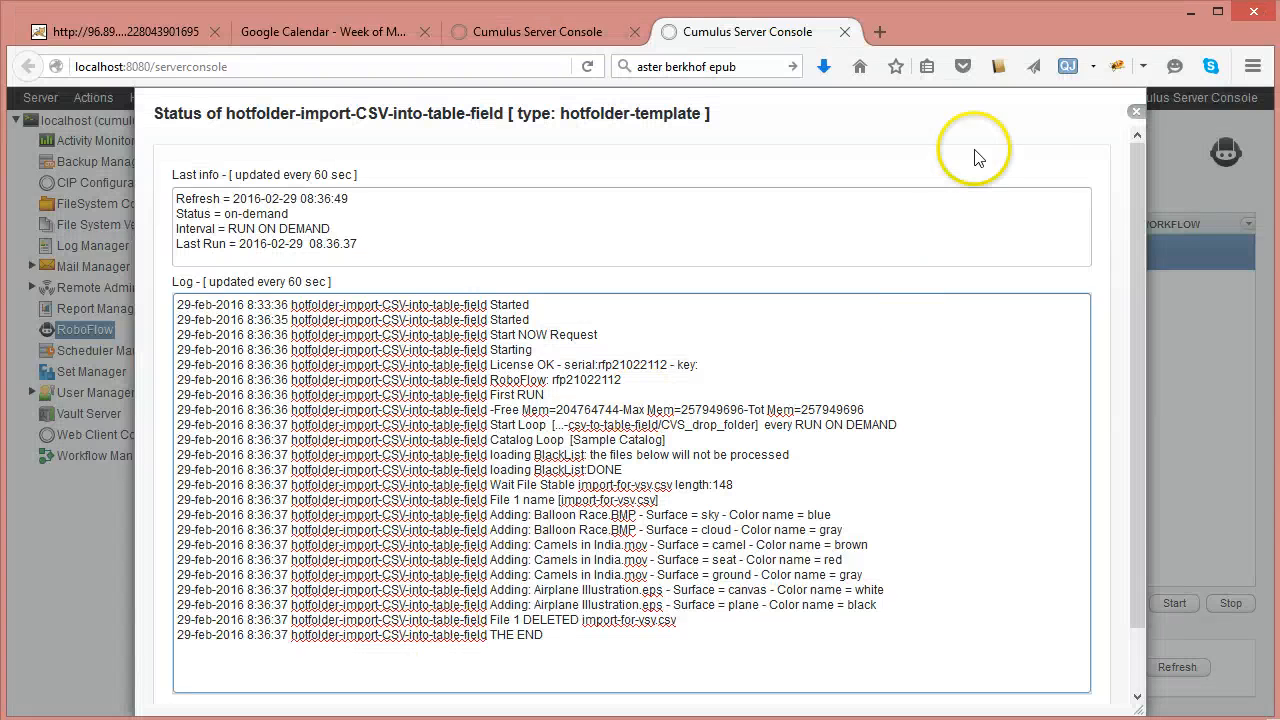
- Back in the Server Console, open the workflow's parameter settings and compare the File filter with the Excel file in CVS_drop_folder
click(1135, 112)
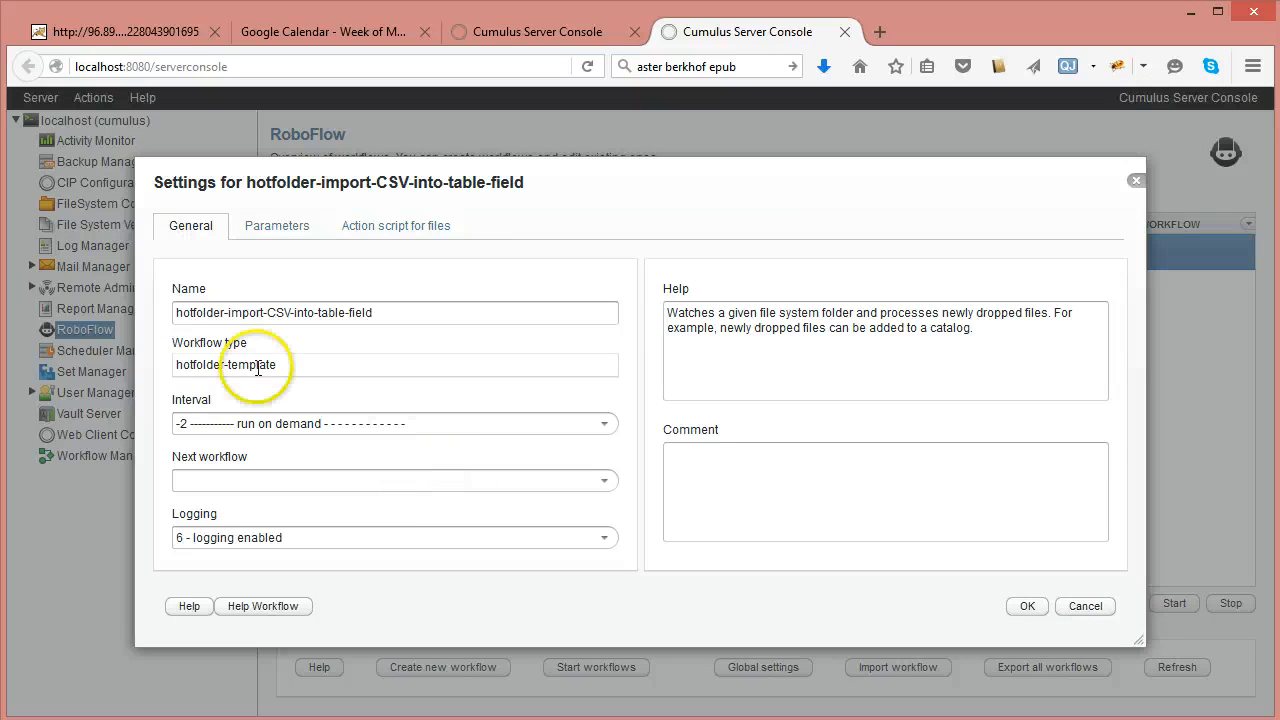
click(280, 226)
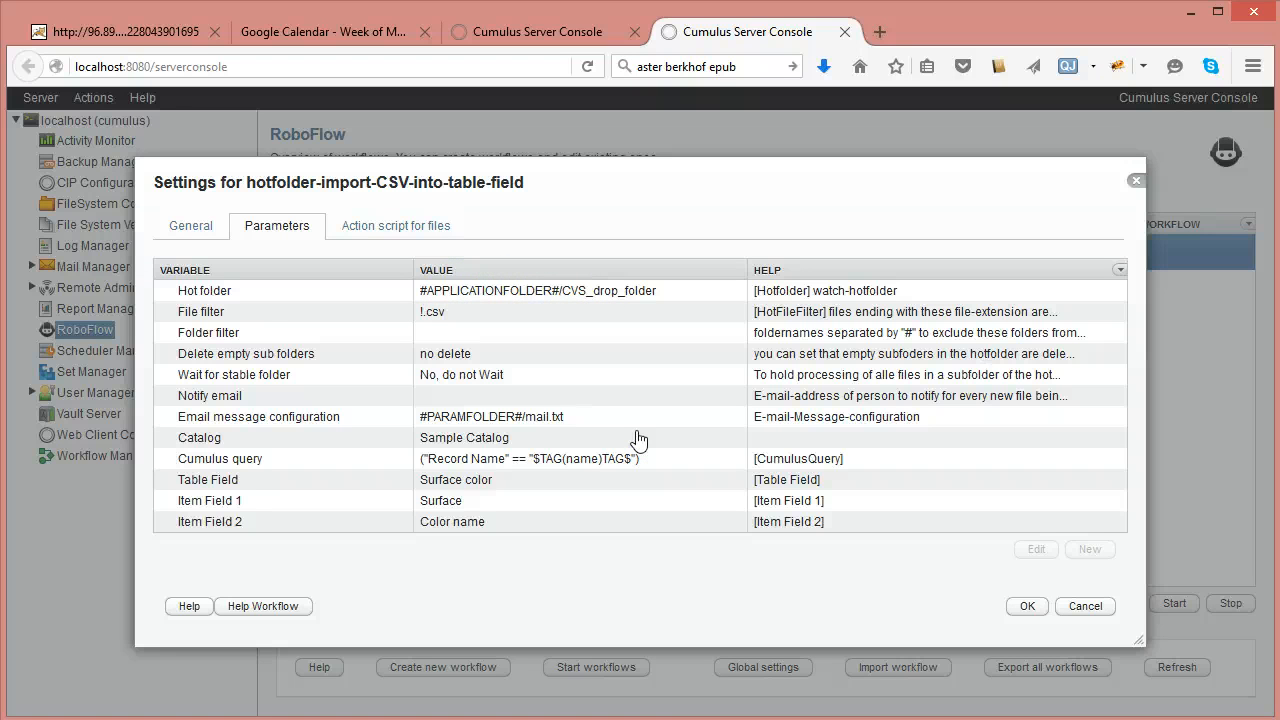
click(212, 313)
mouse_move(430, 320)
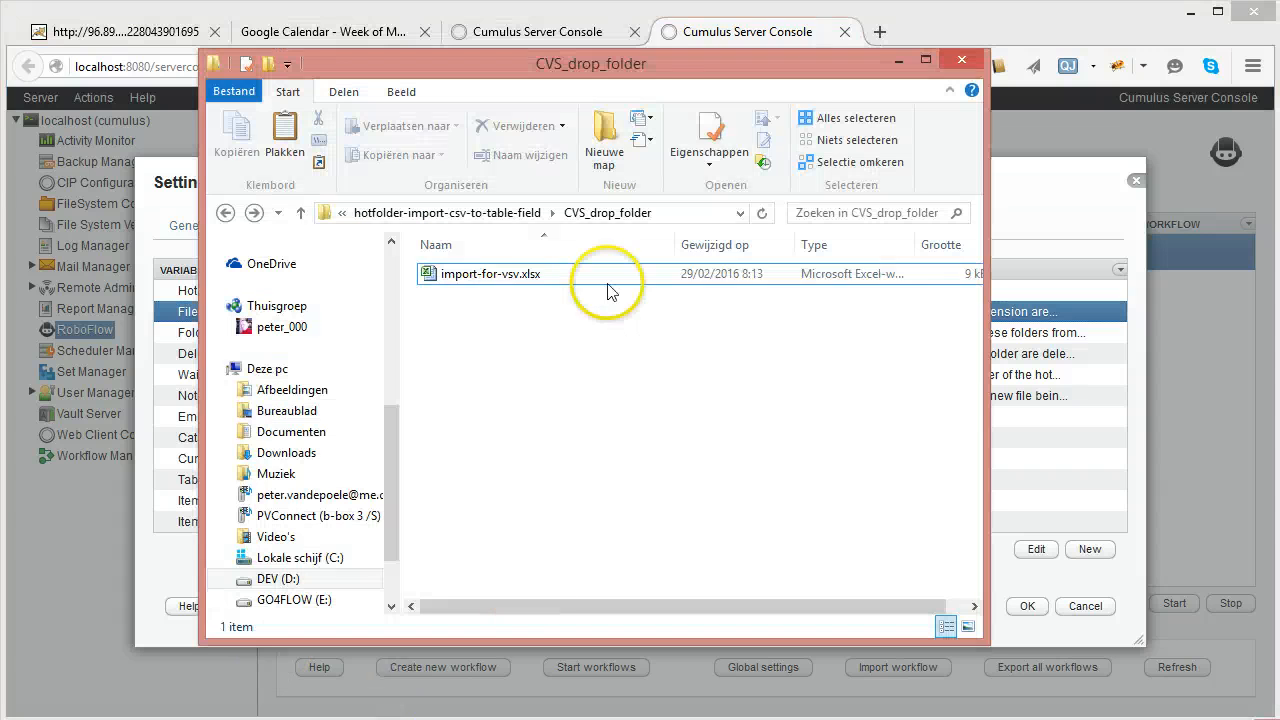
click(445, 276)
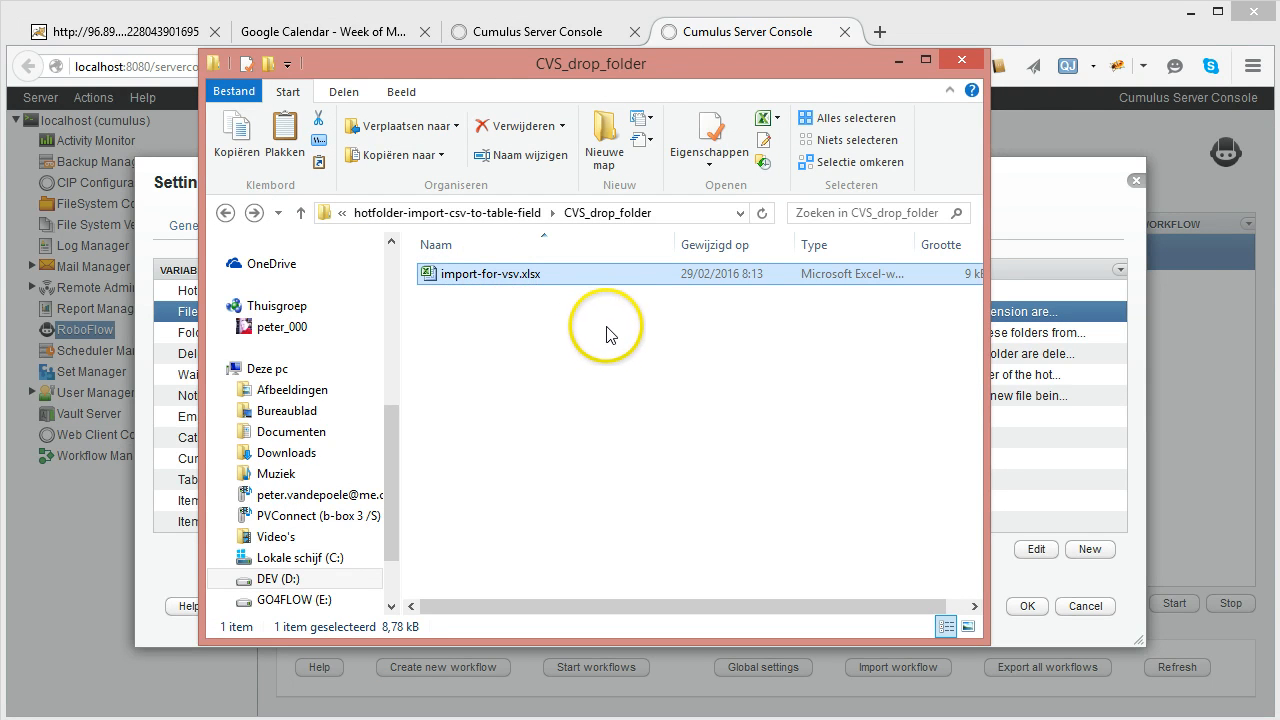
click(893, 63)
- Review the parameter group from Hot folder to Email message configuration and the group from Catalog to Item Field 2
click(242, 338)
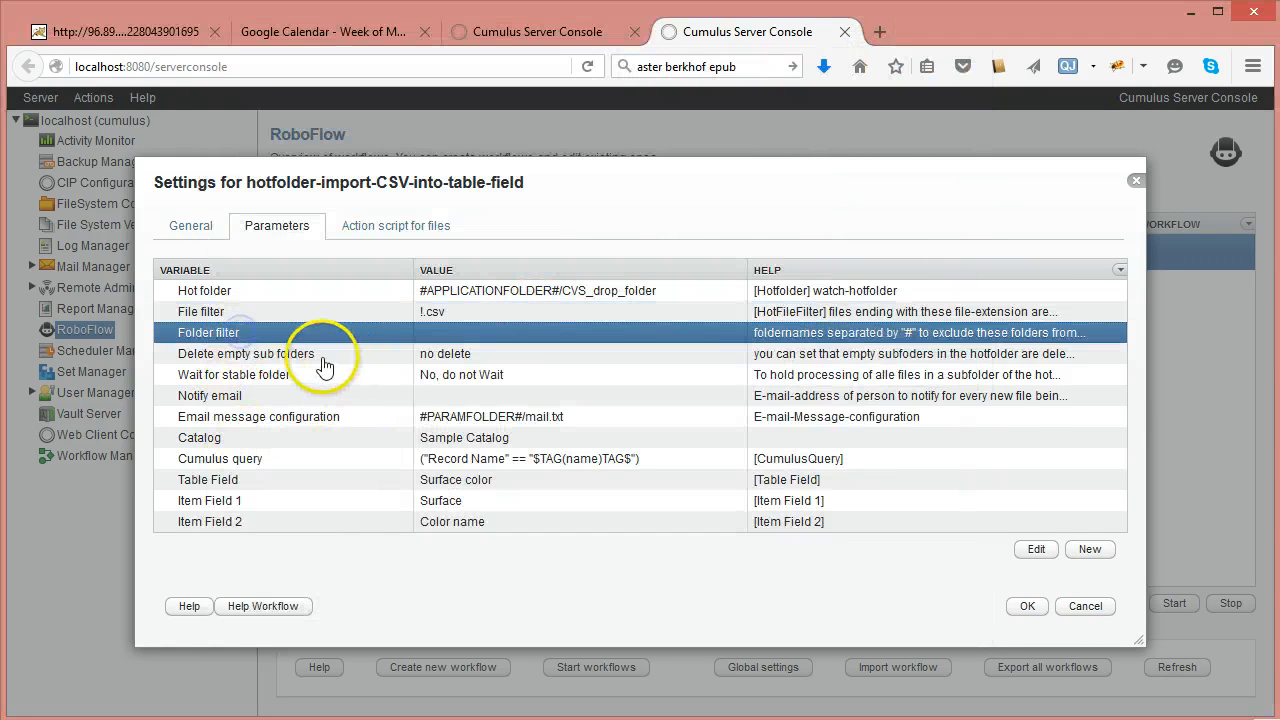
click(225, 440)
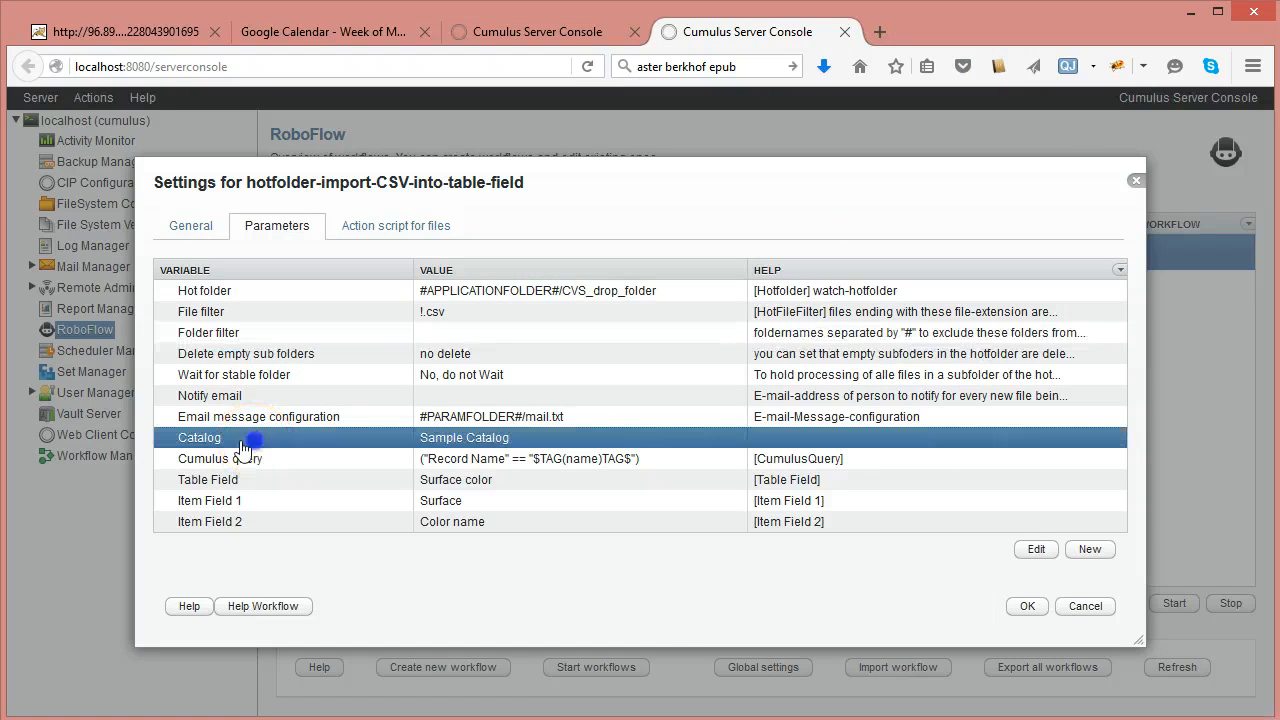
click(240, 292)
shift+click(291, 422)
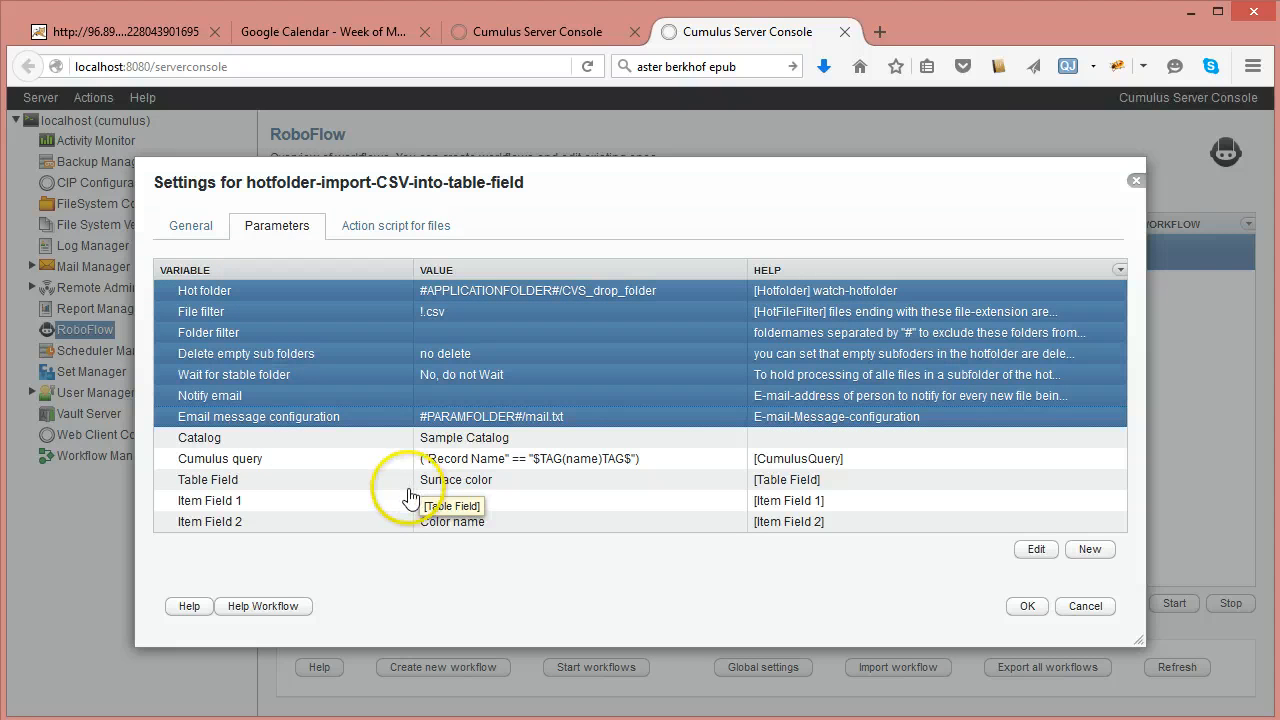
click(245, 440)
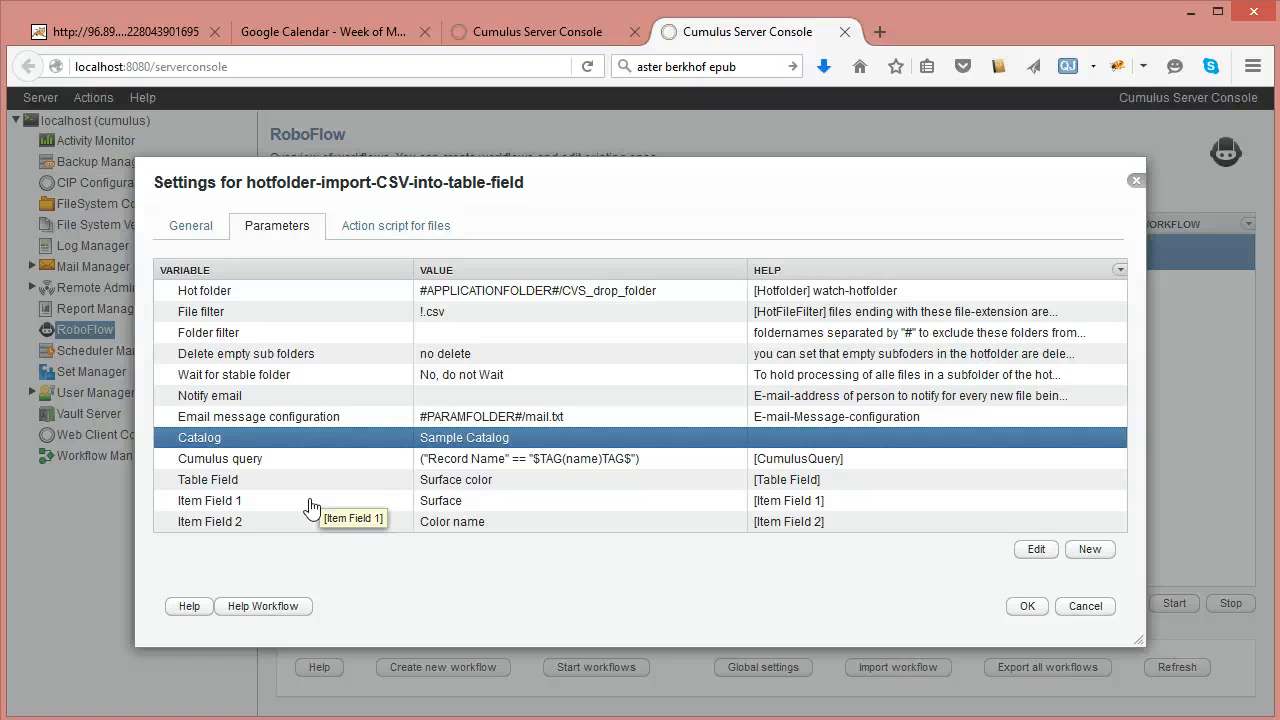
shift+click(263, 521)
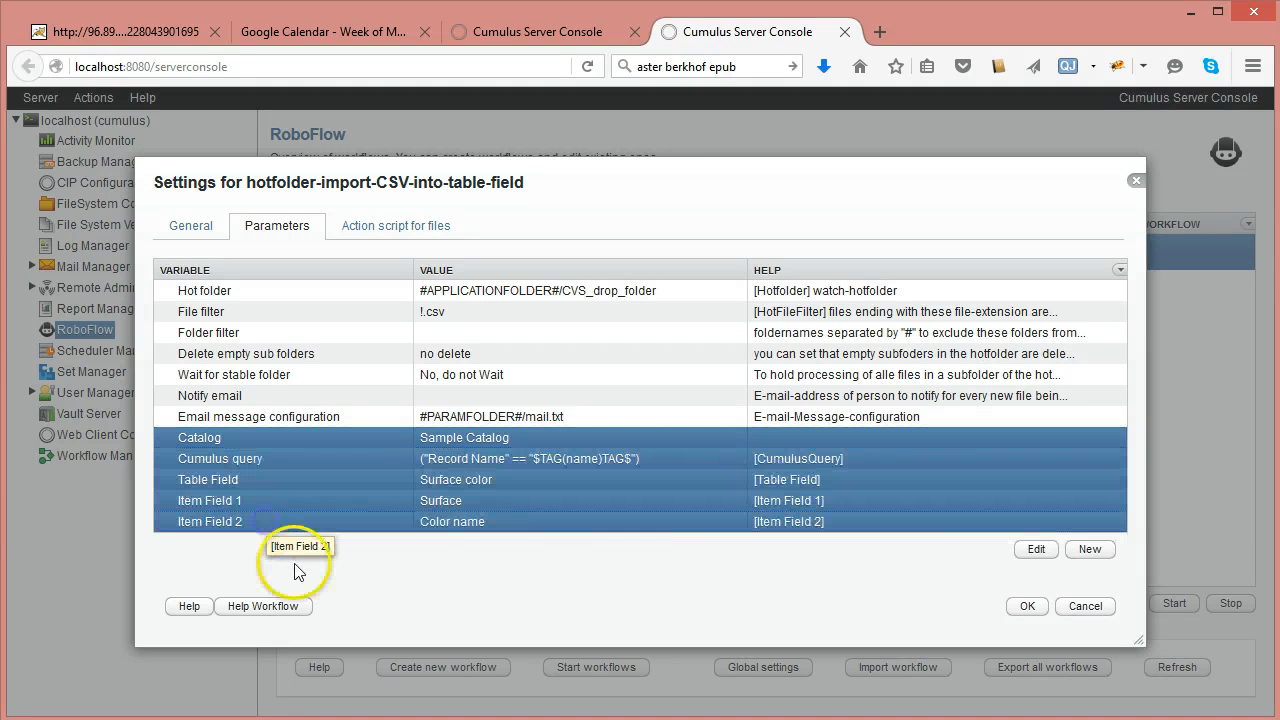
- Examine the Catalog, Cumulus query, Table Field, Item Field 1 and Item Field 2 parameters one by one
click(257, 440)
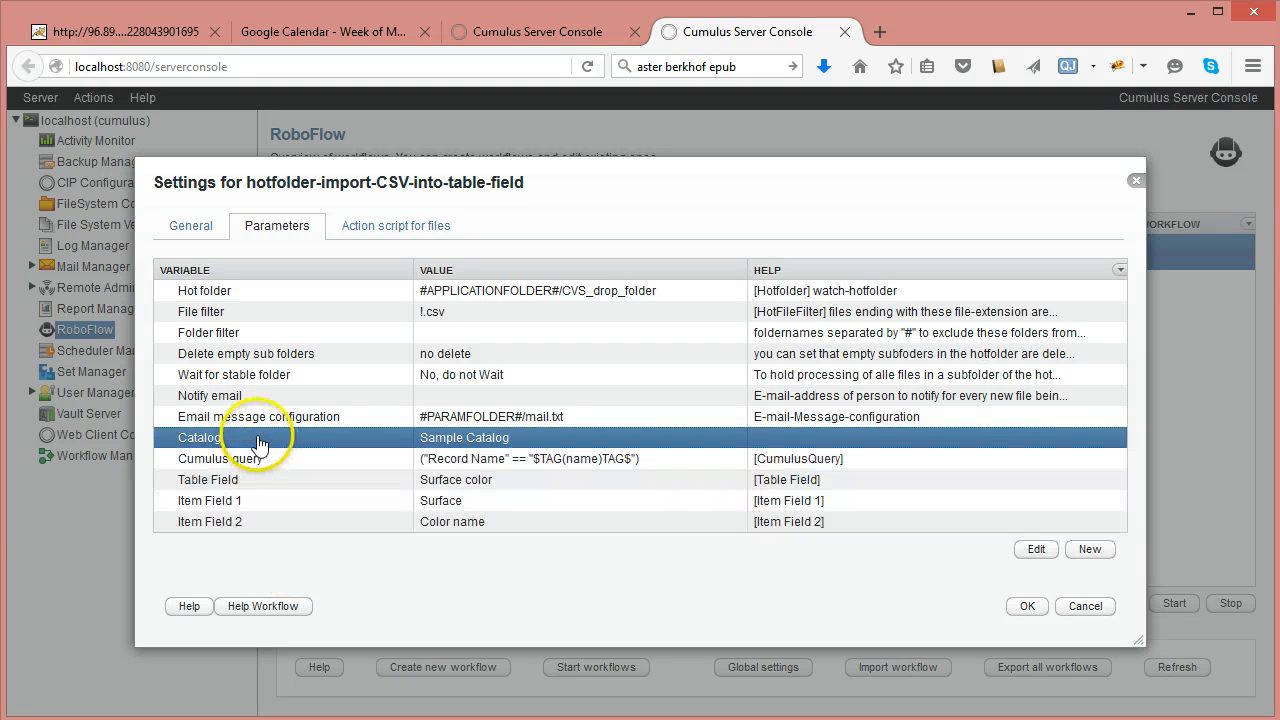
click(212, 460)
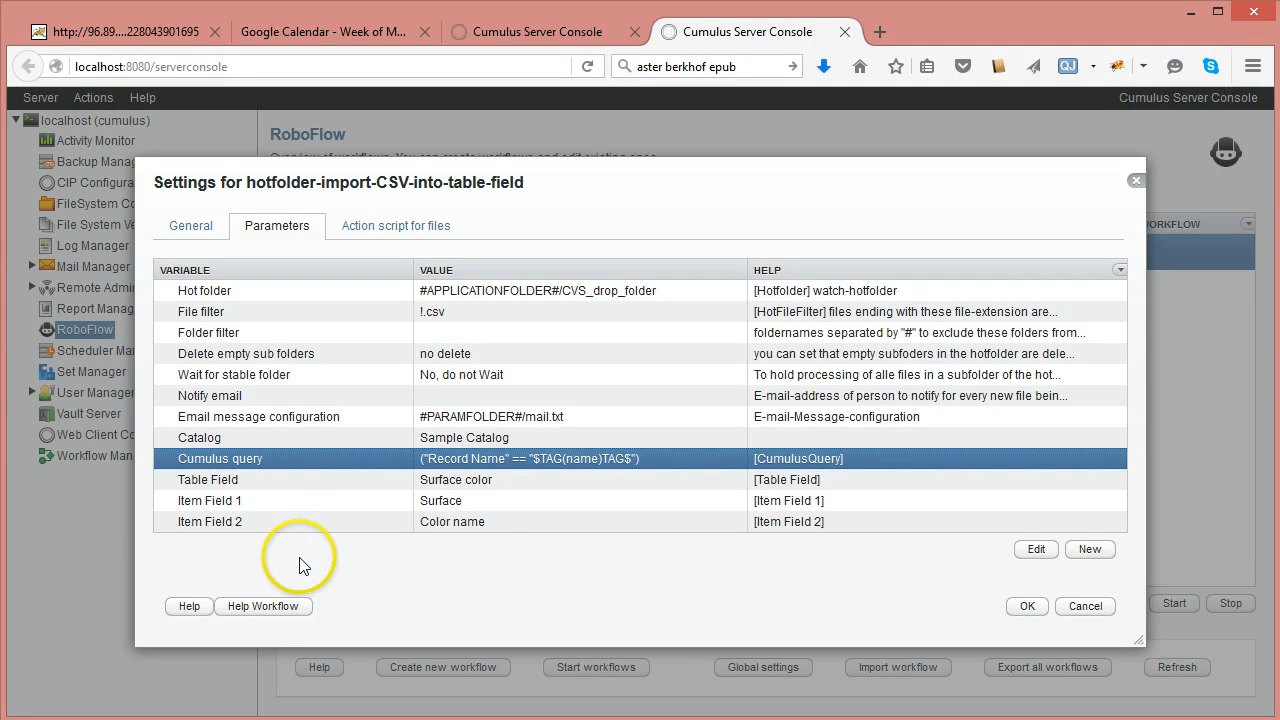
click(255, 480)
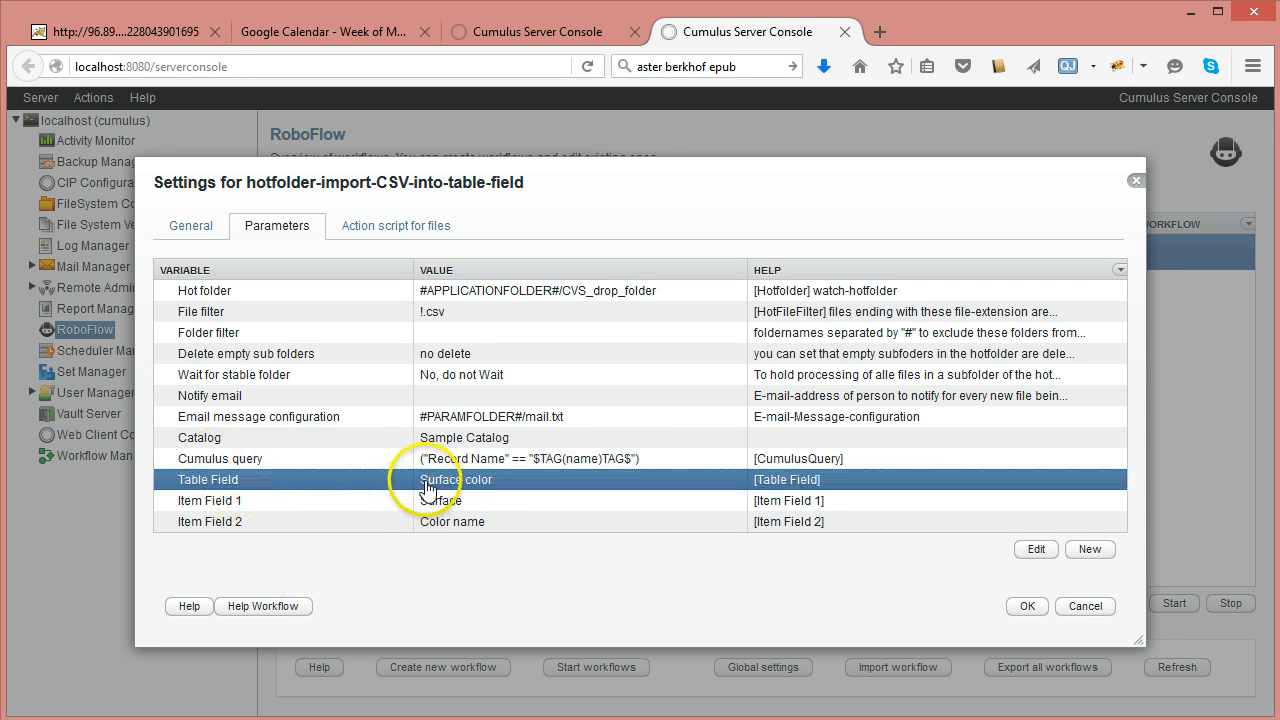
click(287, 503)
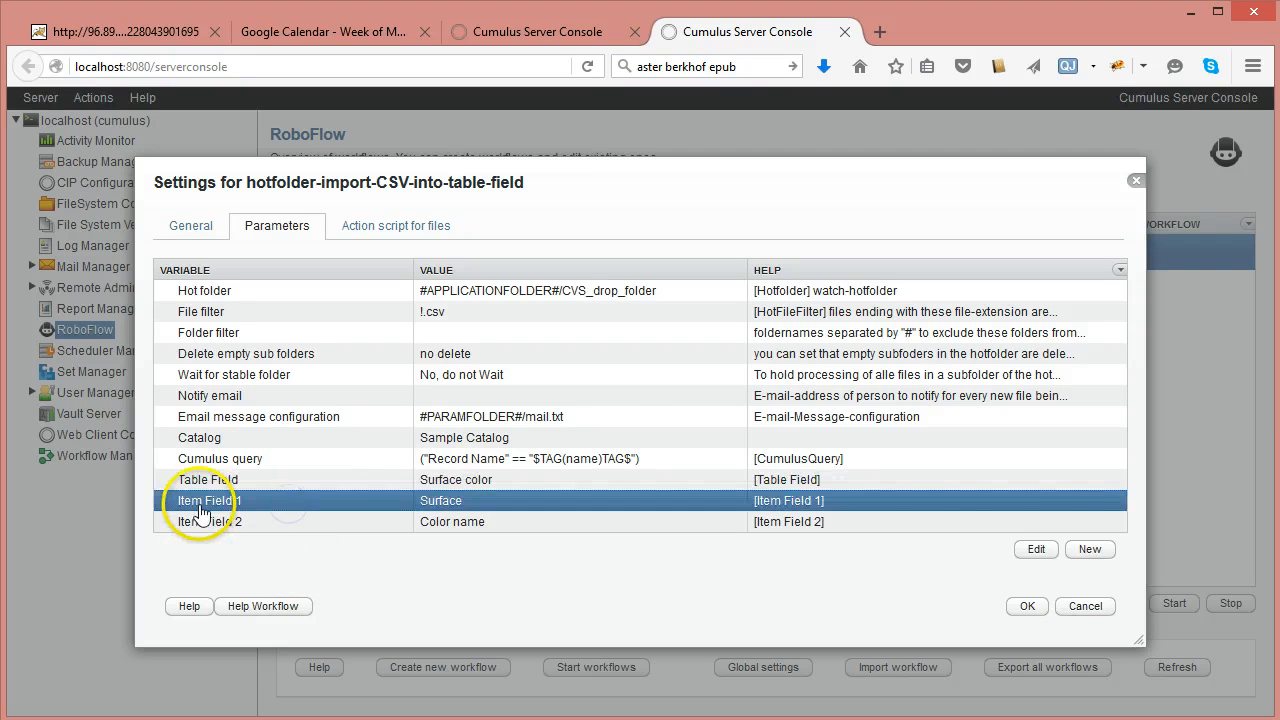
click(274, 522)
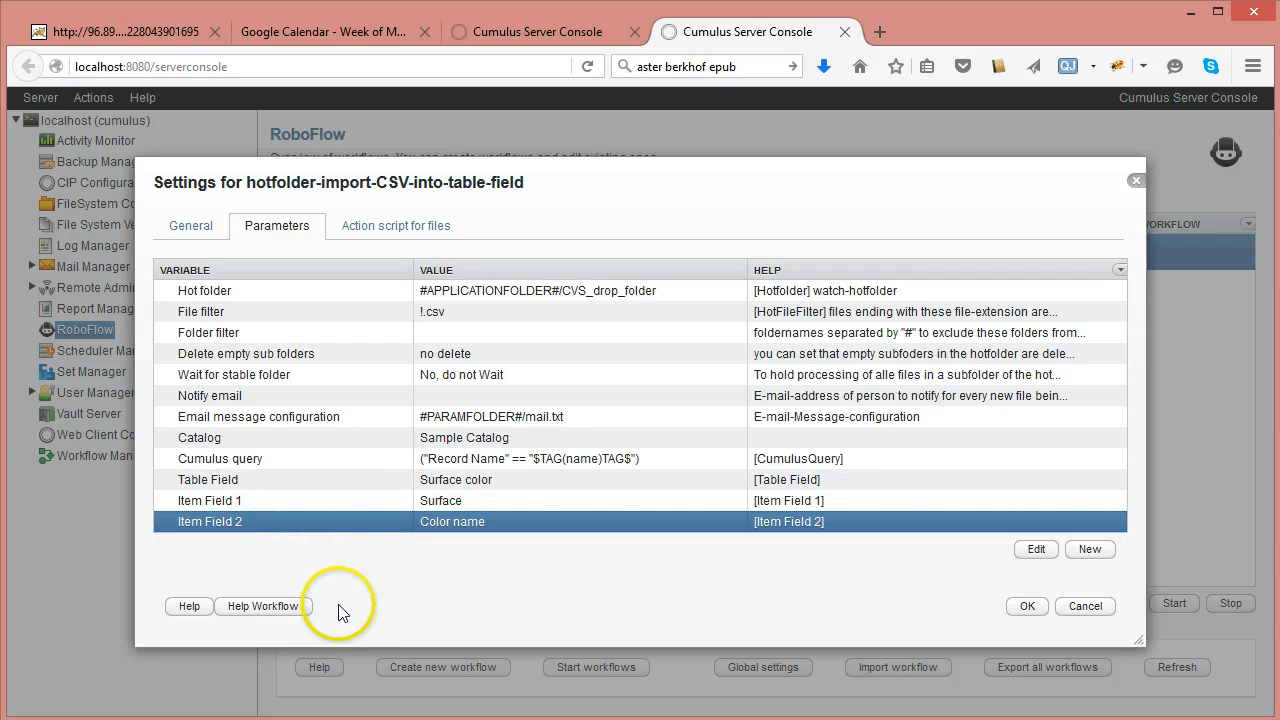
- Open the store-text-file-as-table action in the file action script and examine its separator types, trying tab-delimited-file before reselecting CSV-semi-colon
click(398, 228)
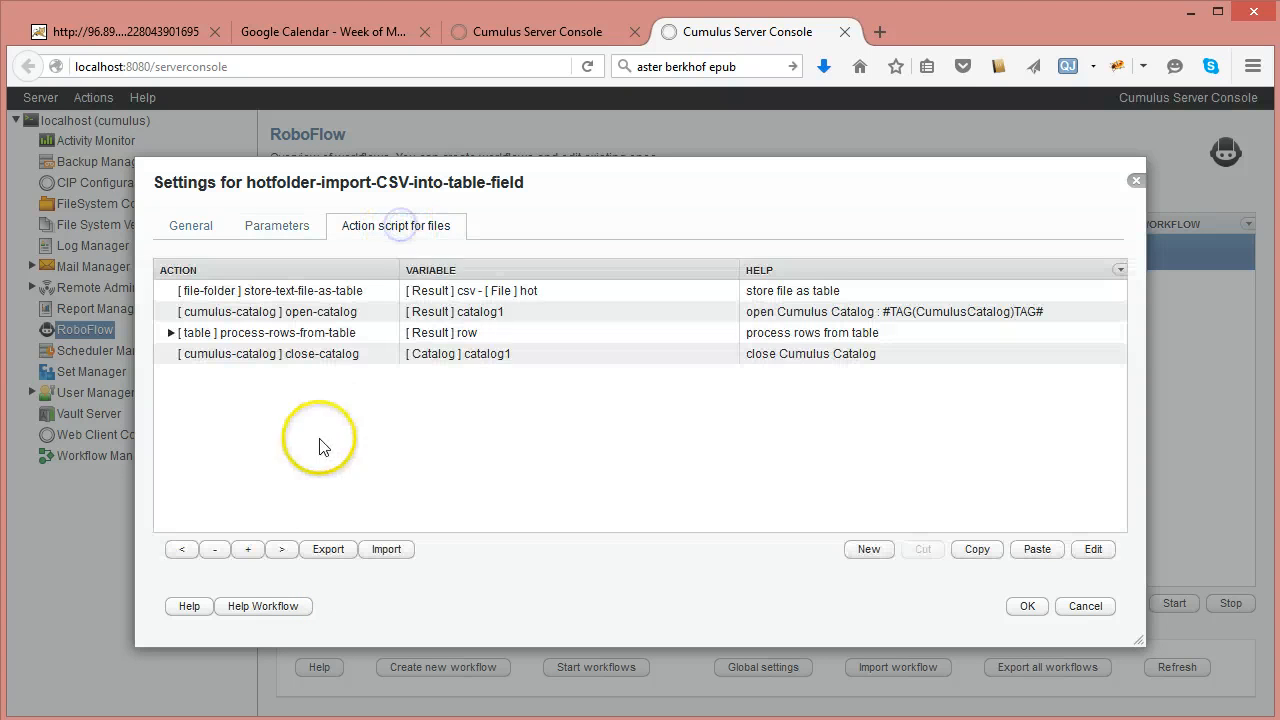
click(350, 290)
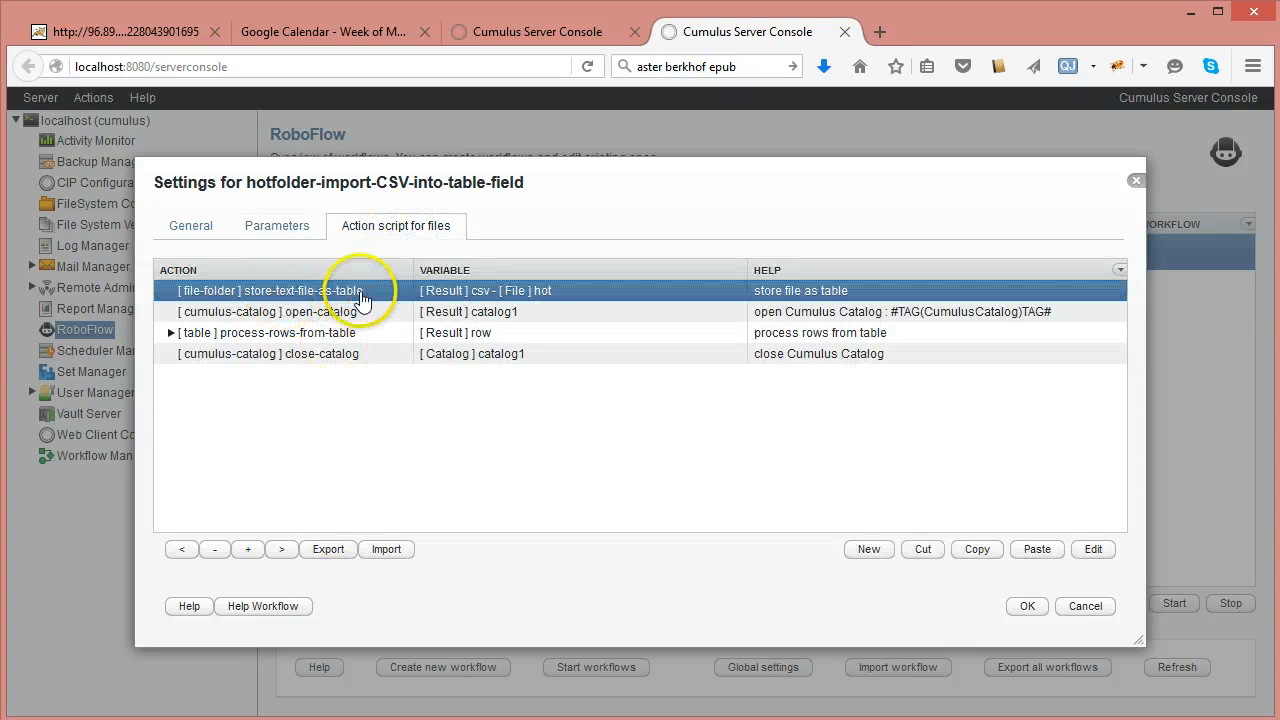
double_click(360, 292)
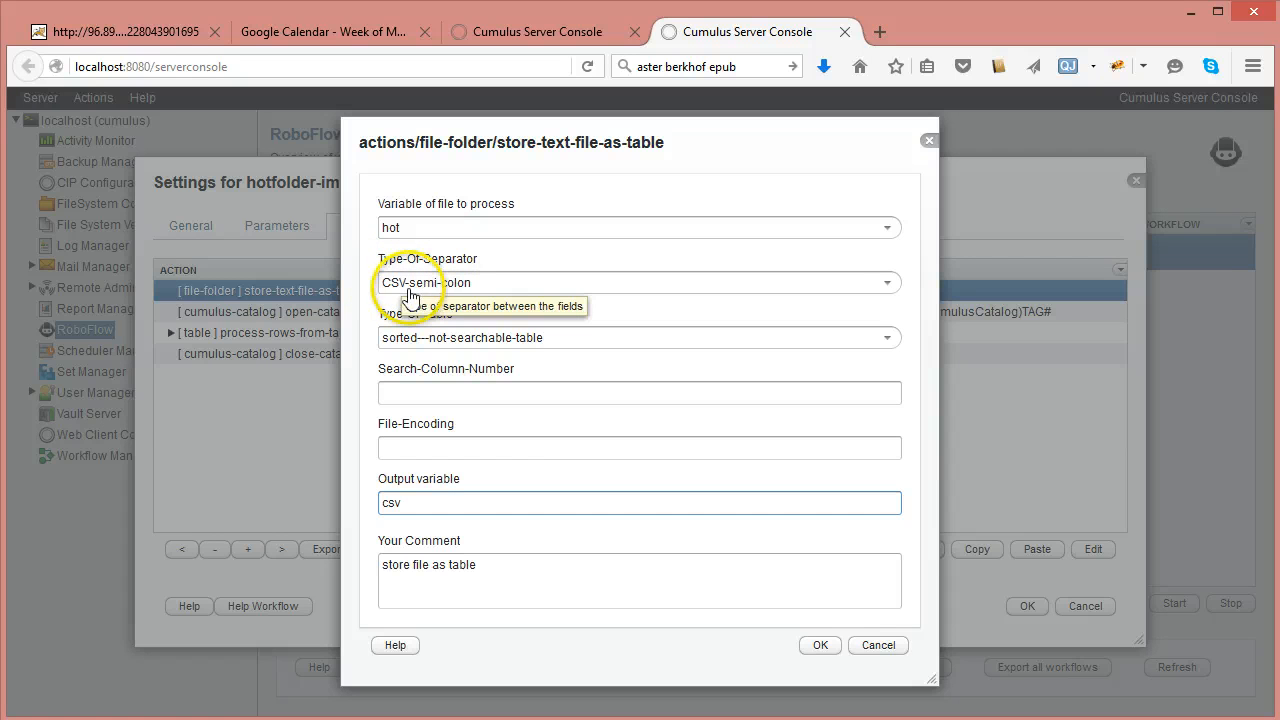
click(887, 284)
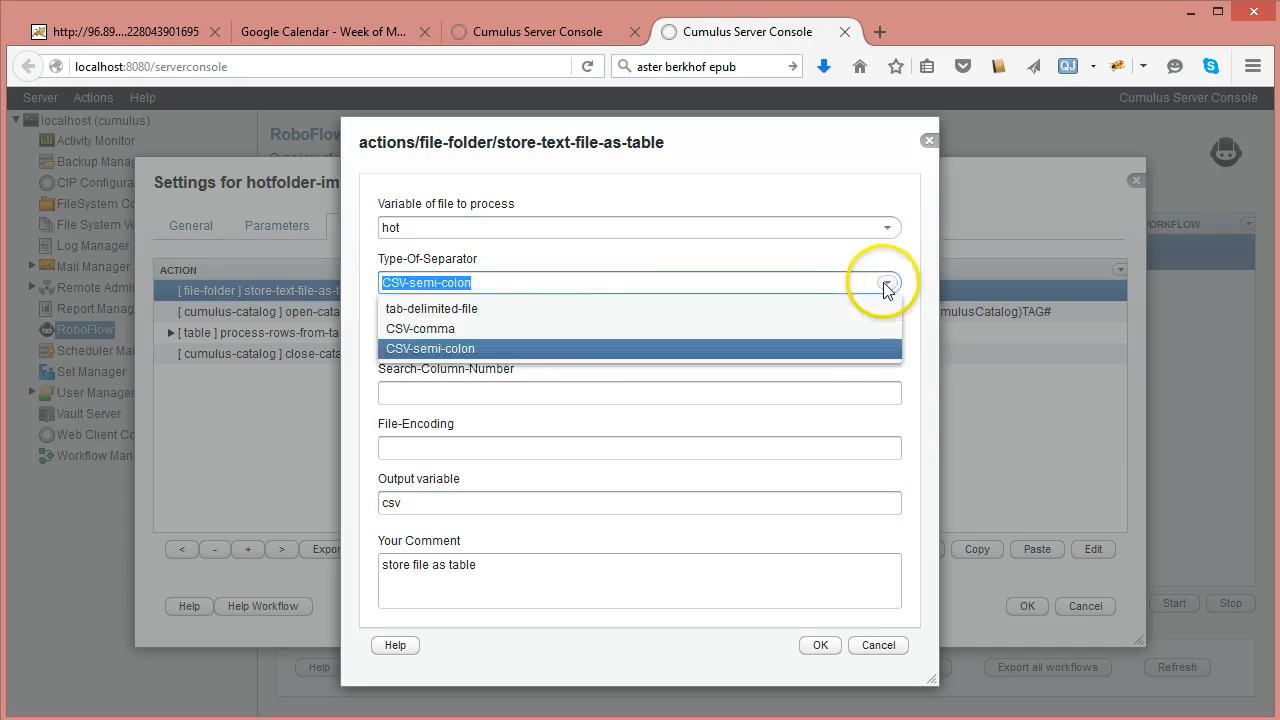
click(451, 310)
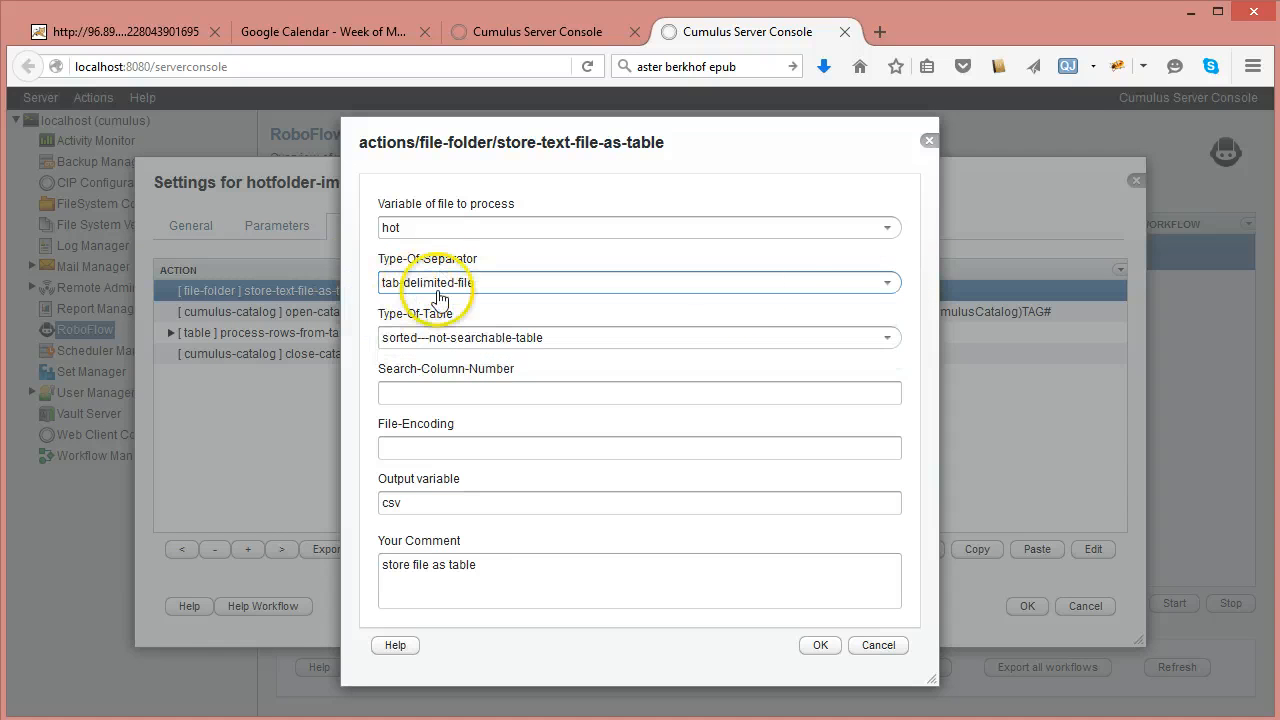
click(885, 284)
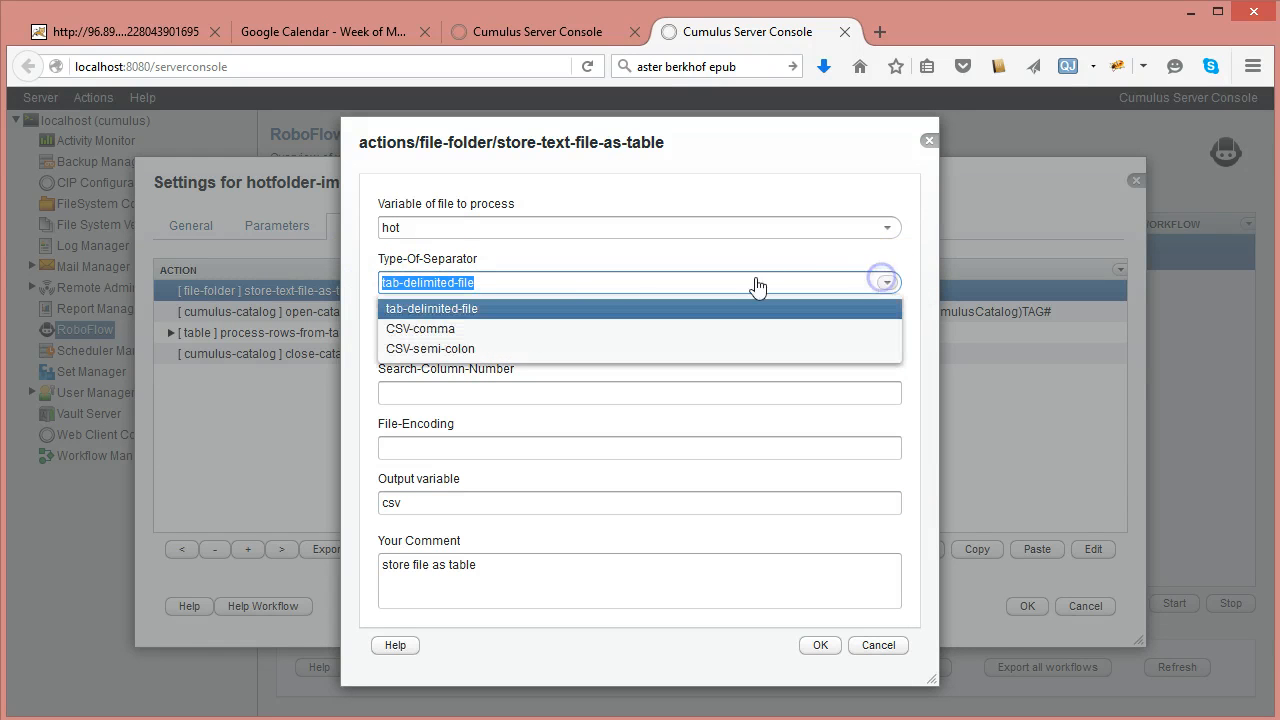
click(483, 349)
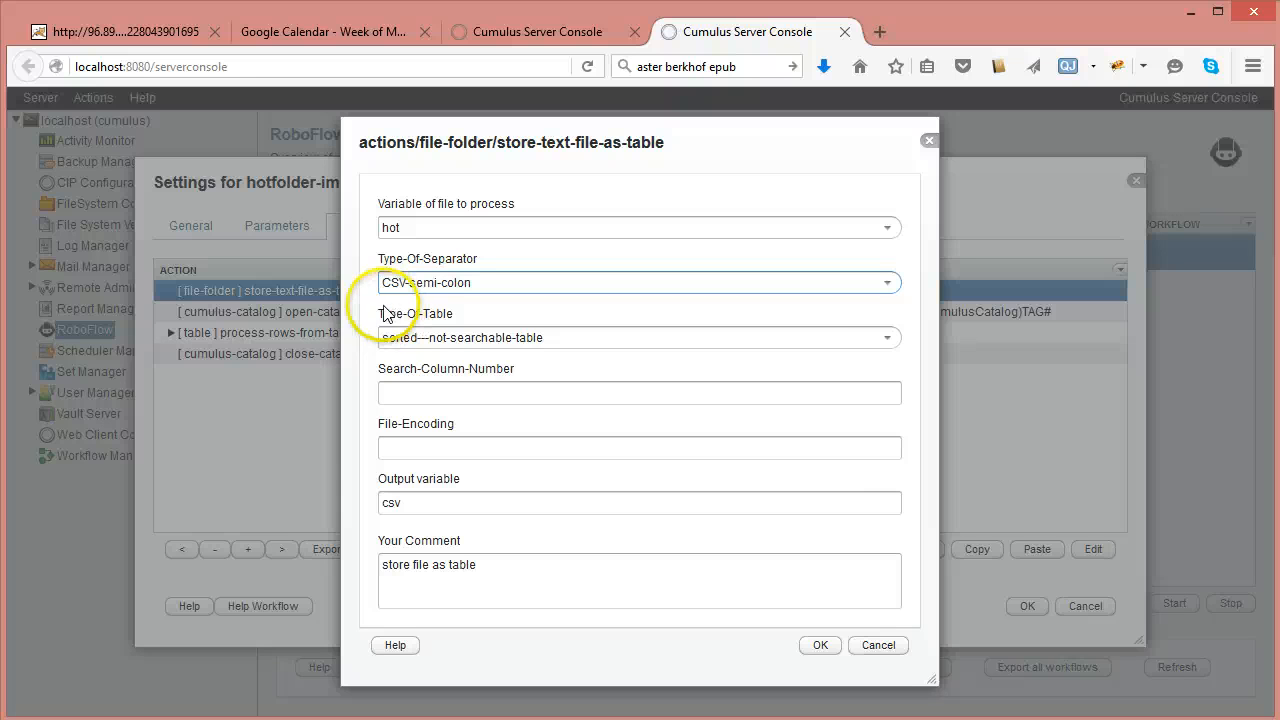
mouse_move(390, 316)
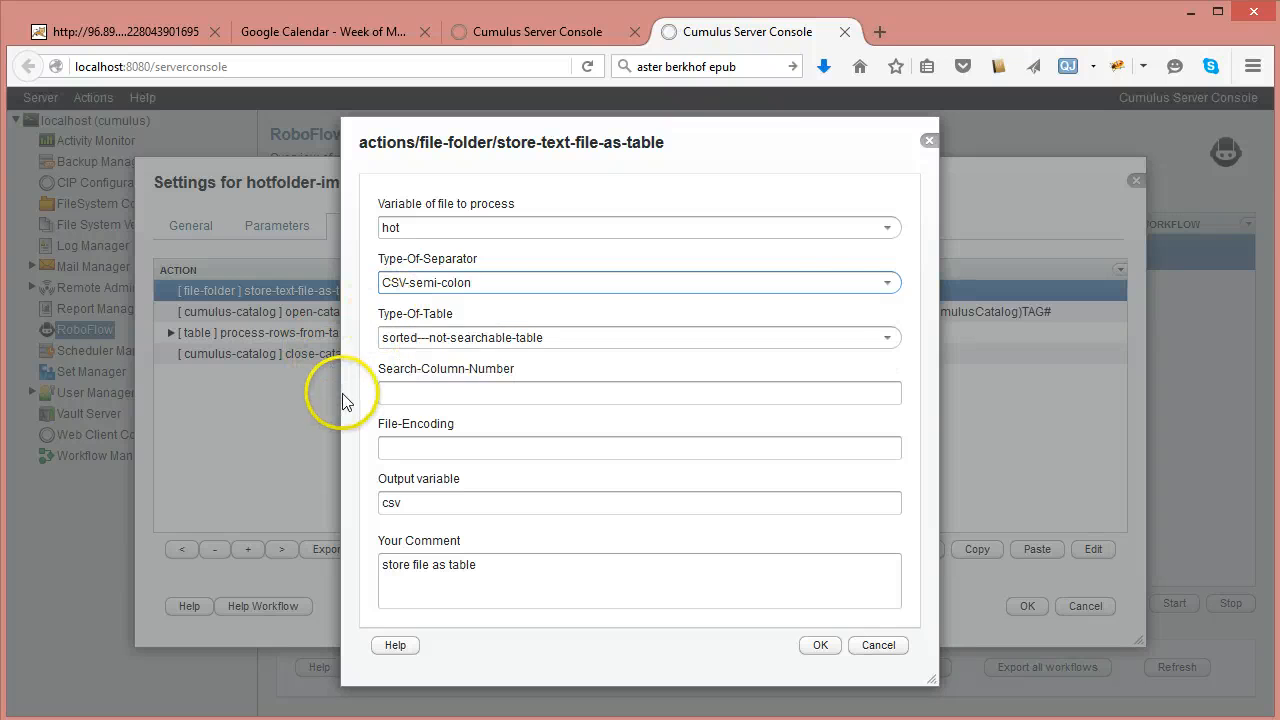
click(887, 282)
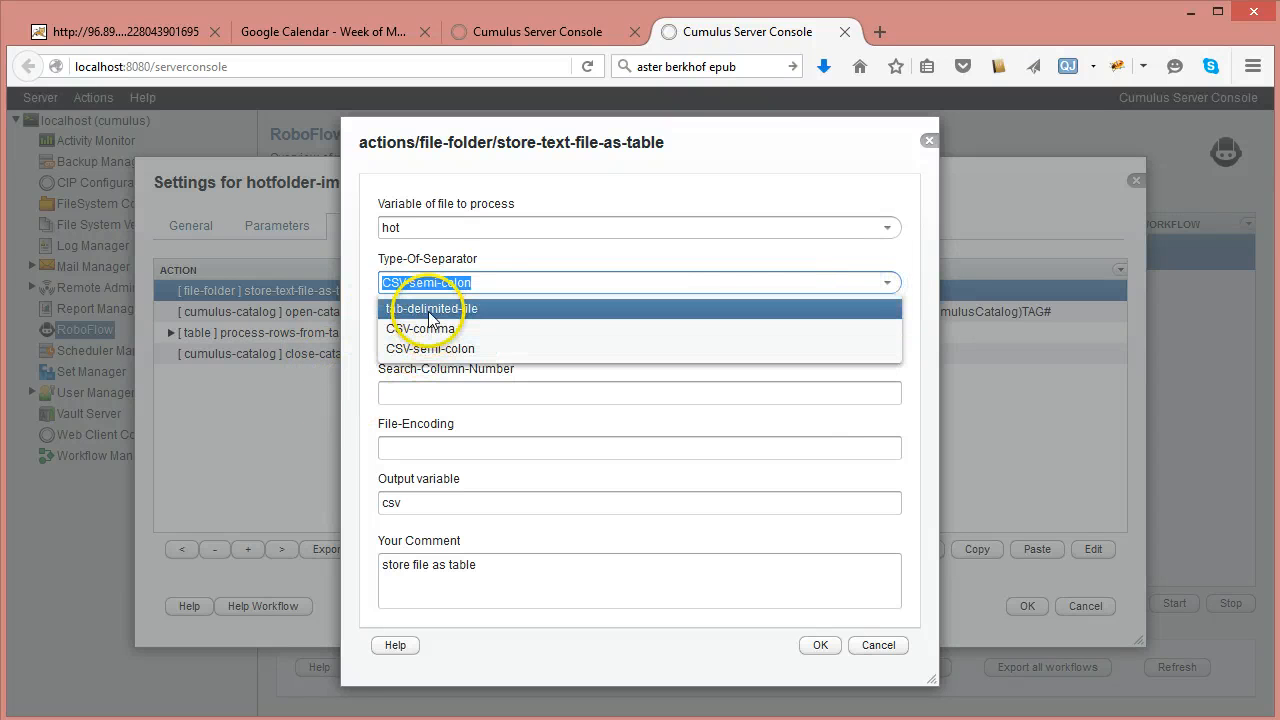
click(350, 319)
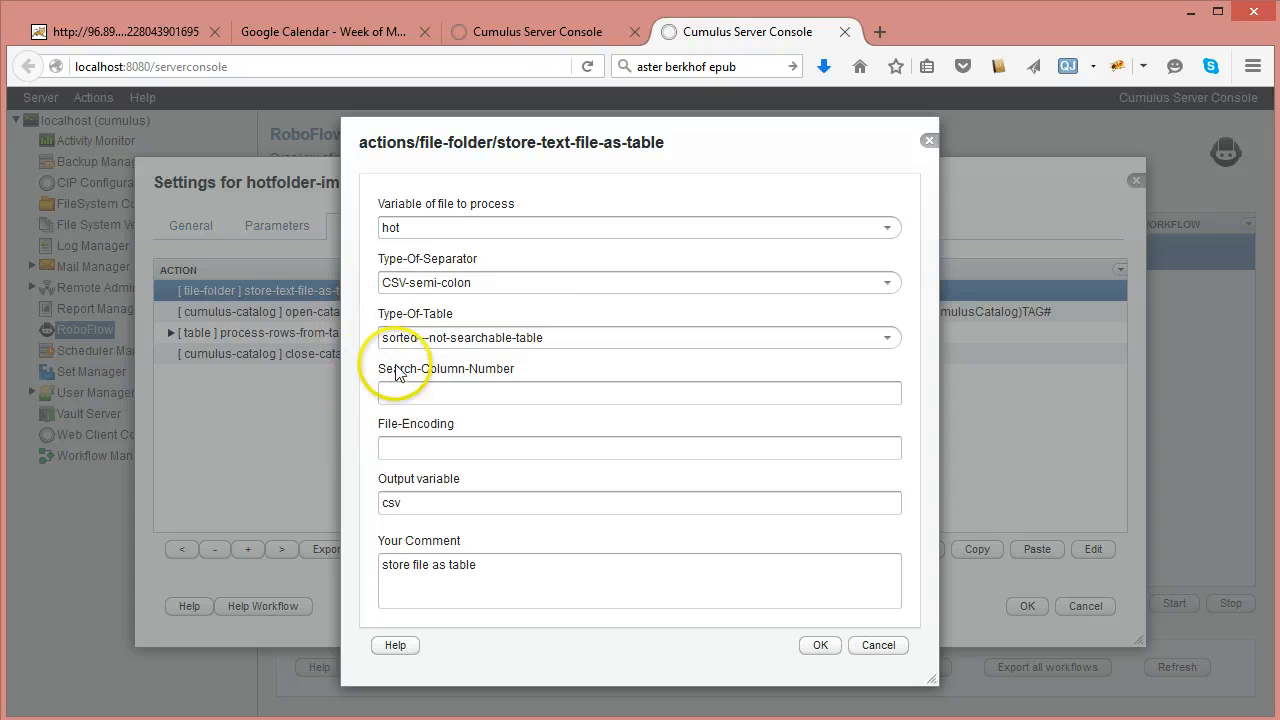
- Review the action's Type-Of-Table, Search-Column-Number, File-Encoding and Output variable descriptions, and close it without saving
mouse_move(401, 345)
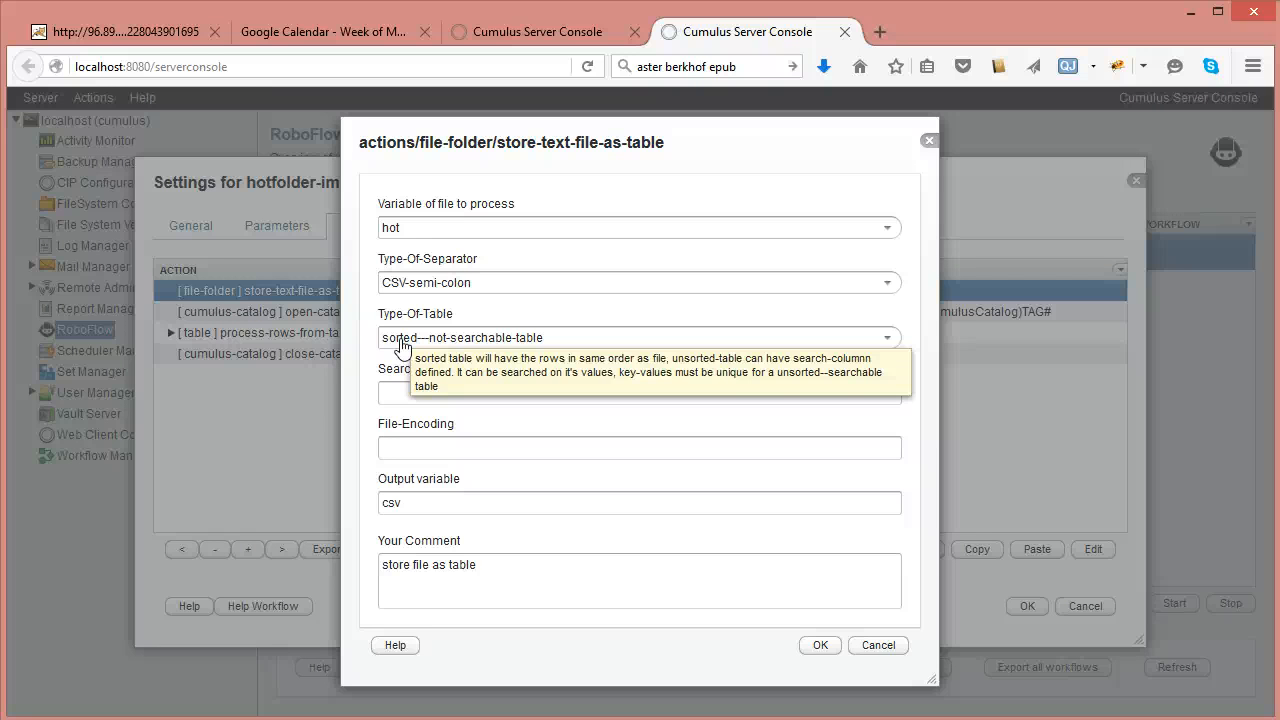
click(405, 393)
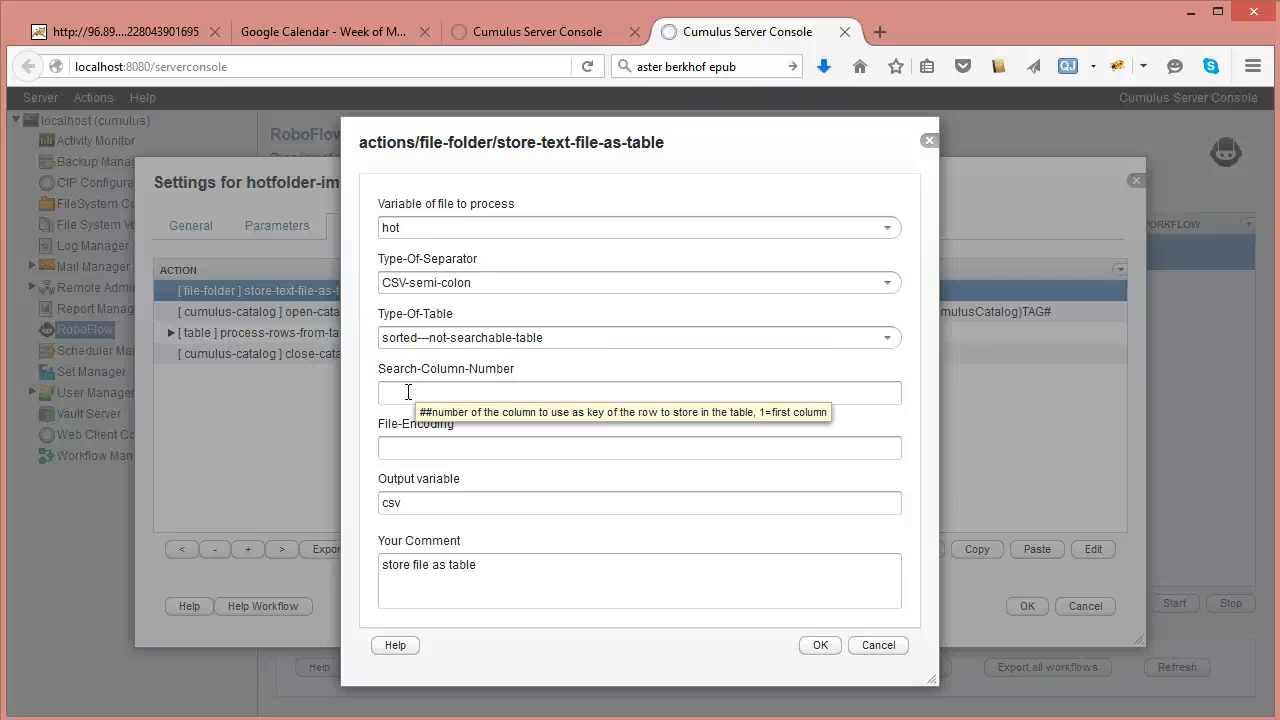
click(396, 458)
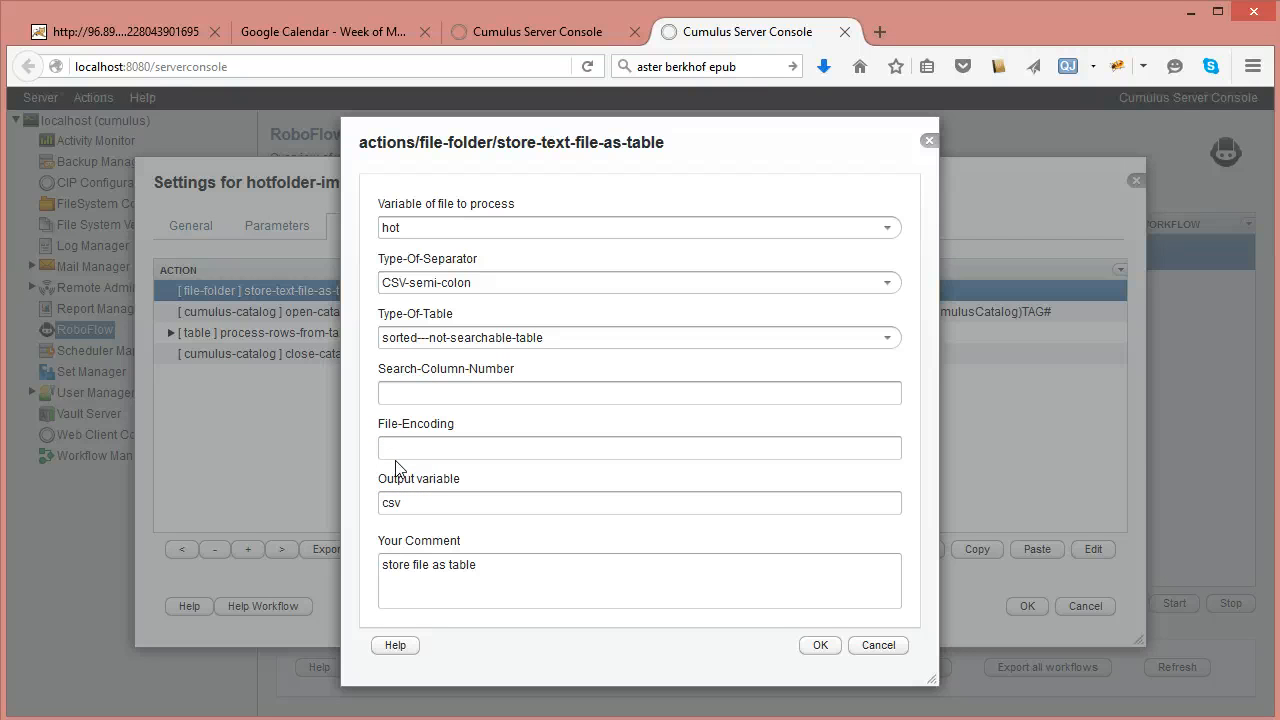
click(400, 457)
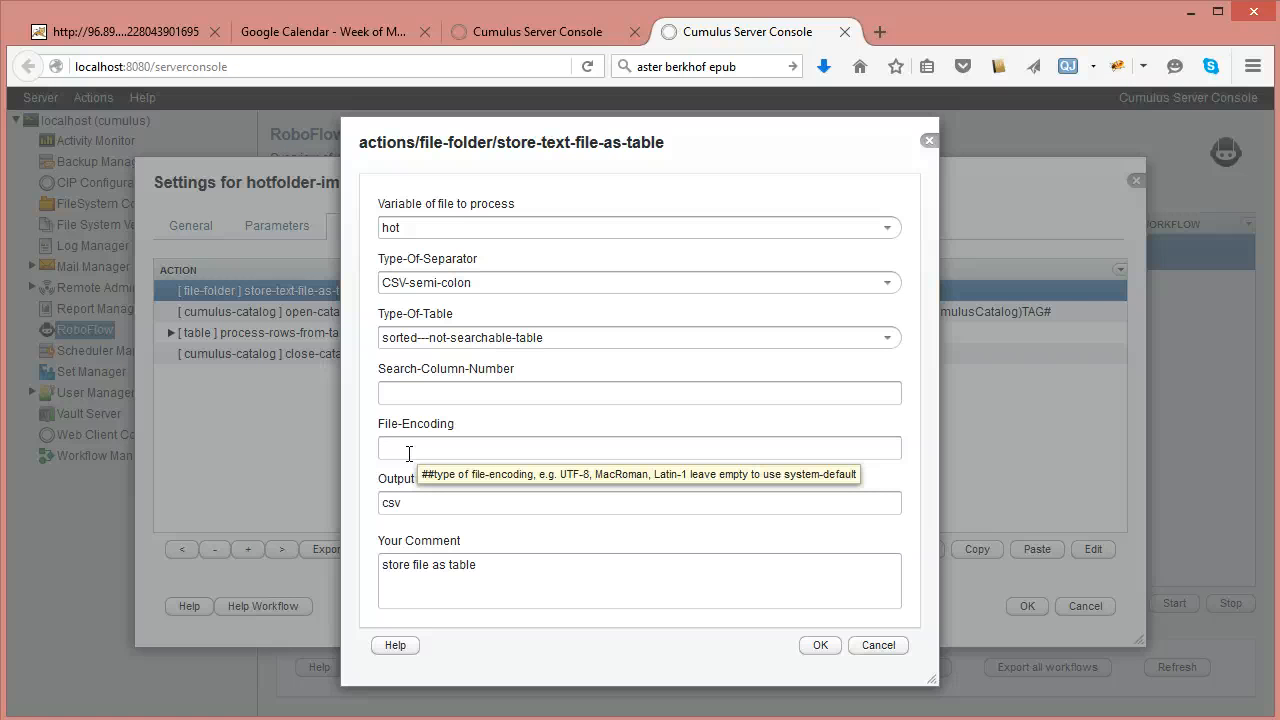
click(381, 500)
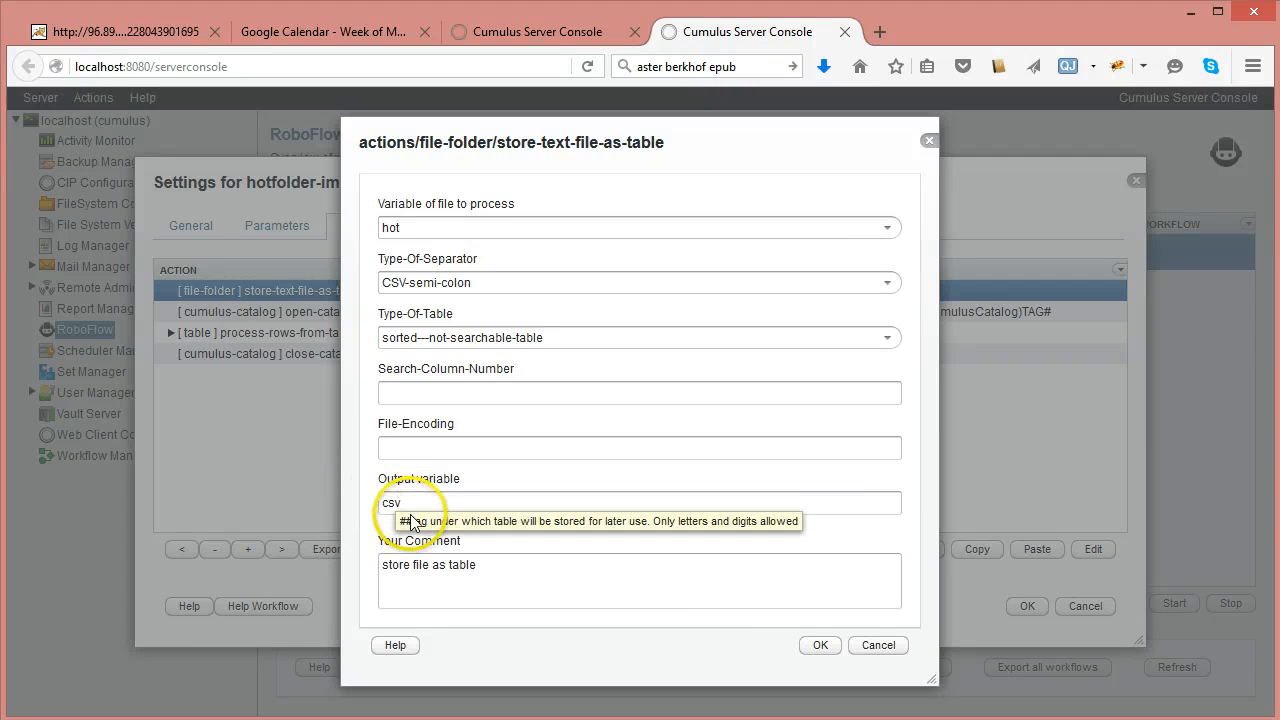
click(894, 645)
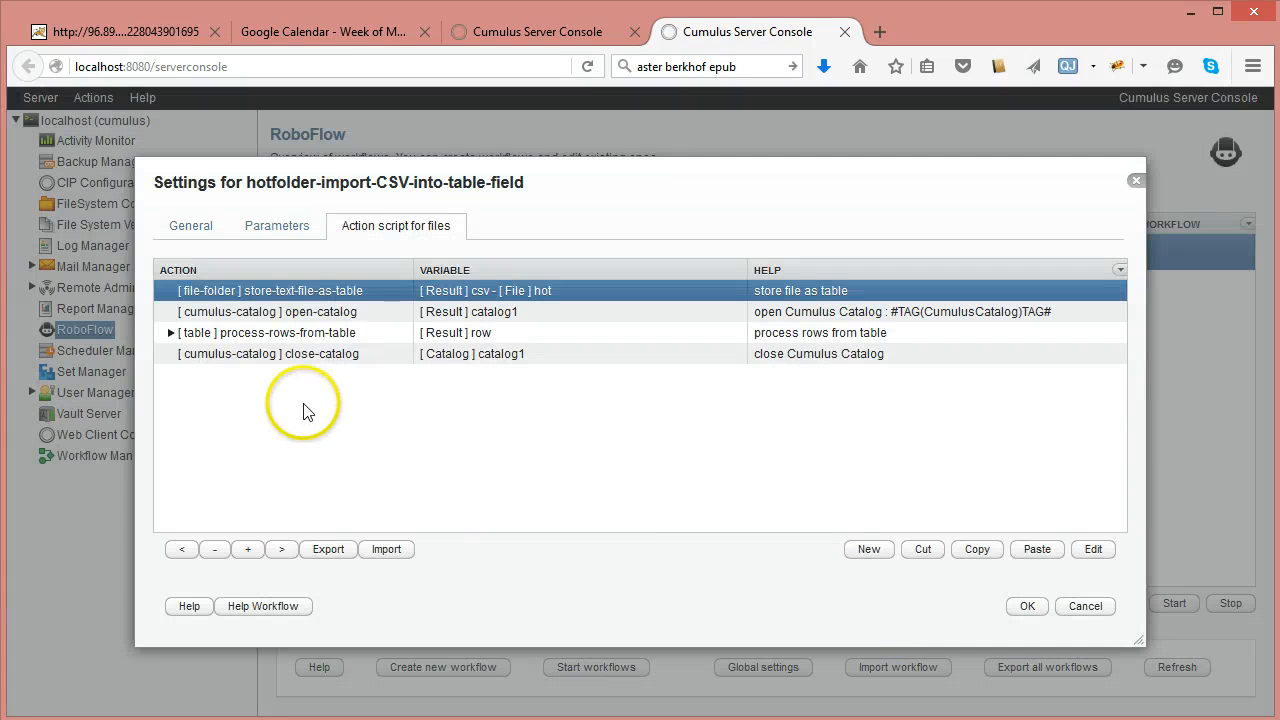
- Open the open-catalog action, highlight the CumulusCatalog tag in its catalog name, and close the action without saving
click(288, 317)
double_click(288, 317)
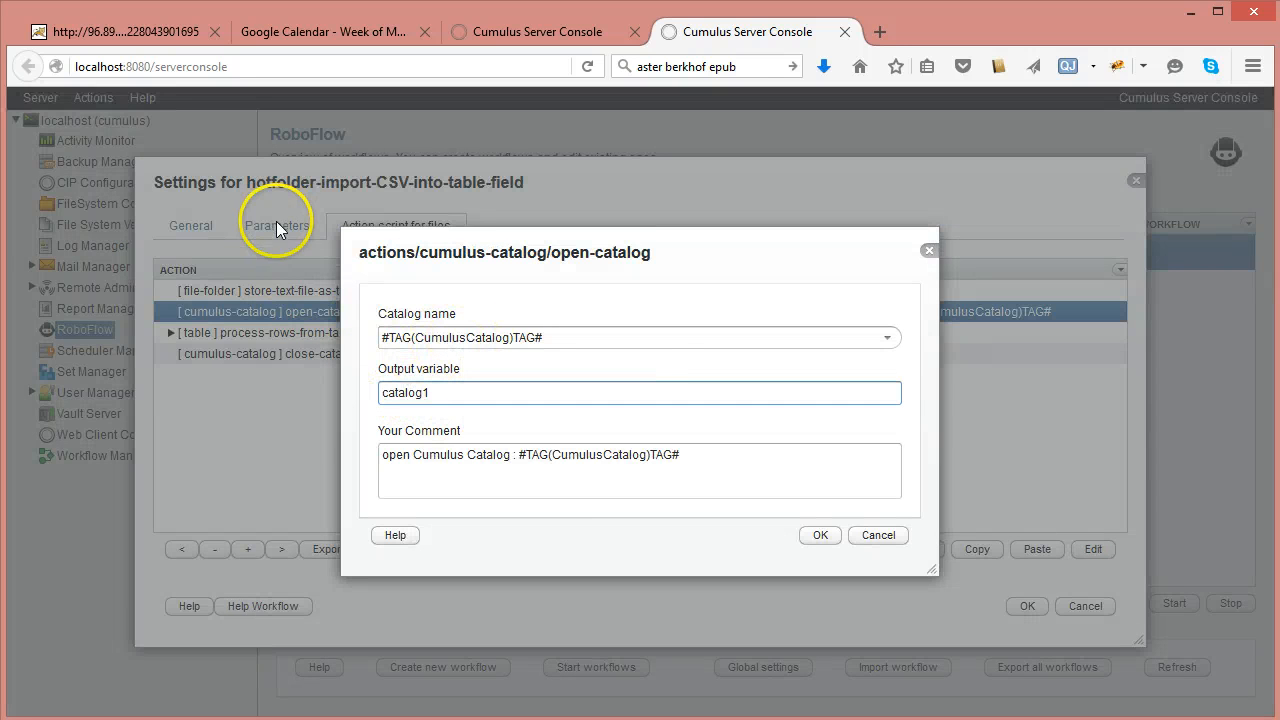
double_click(452, 338)
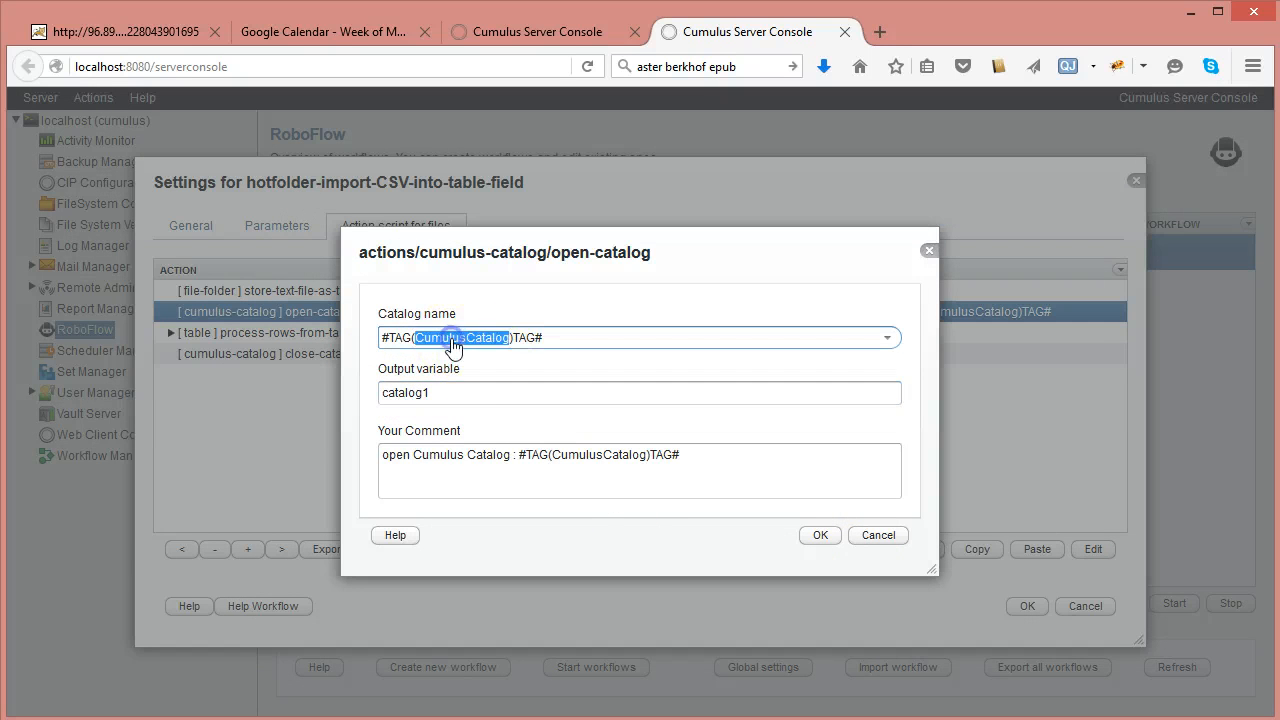
click(862, 540)
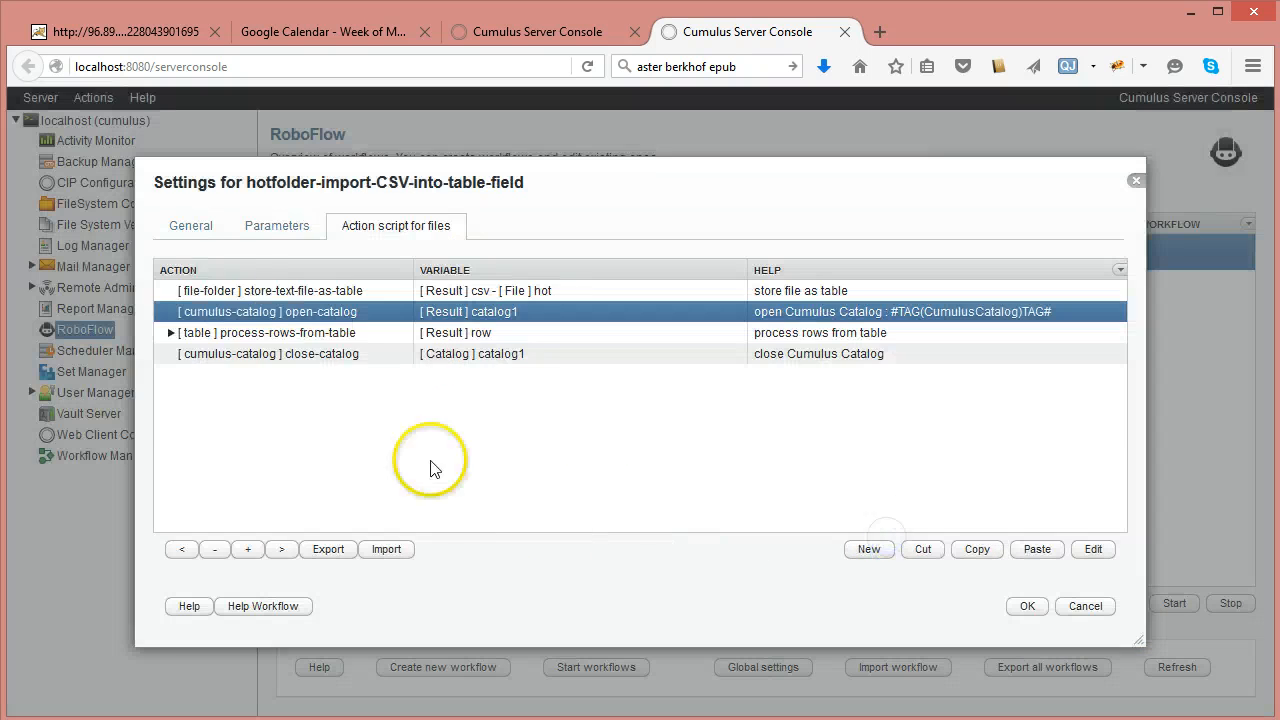
- Open the workflow's Catalog parameter, highlight the CumulusCatalog tag in its comment, and close the parameter without saving
click(272, 230)
click(221, 440)
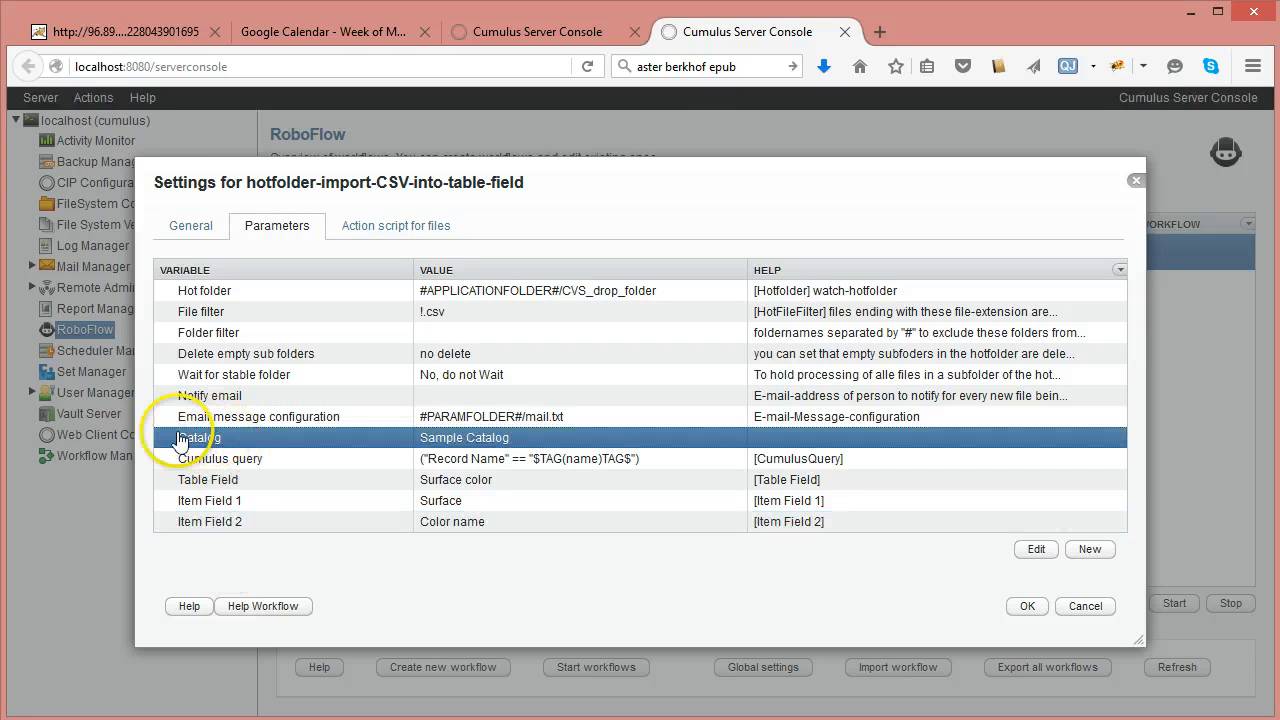
double_click(203, 445)
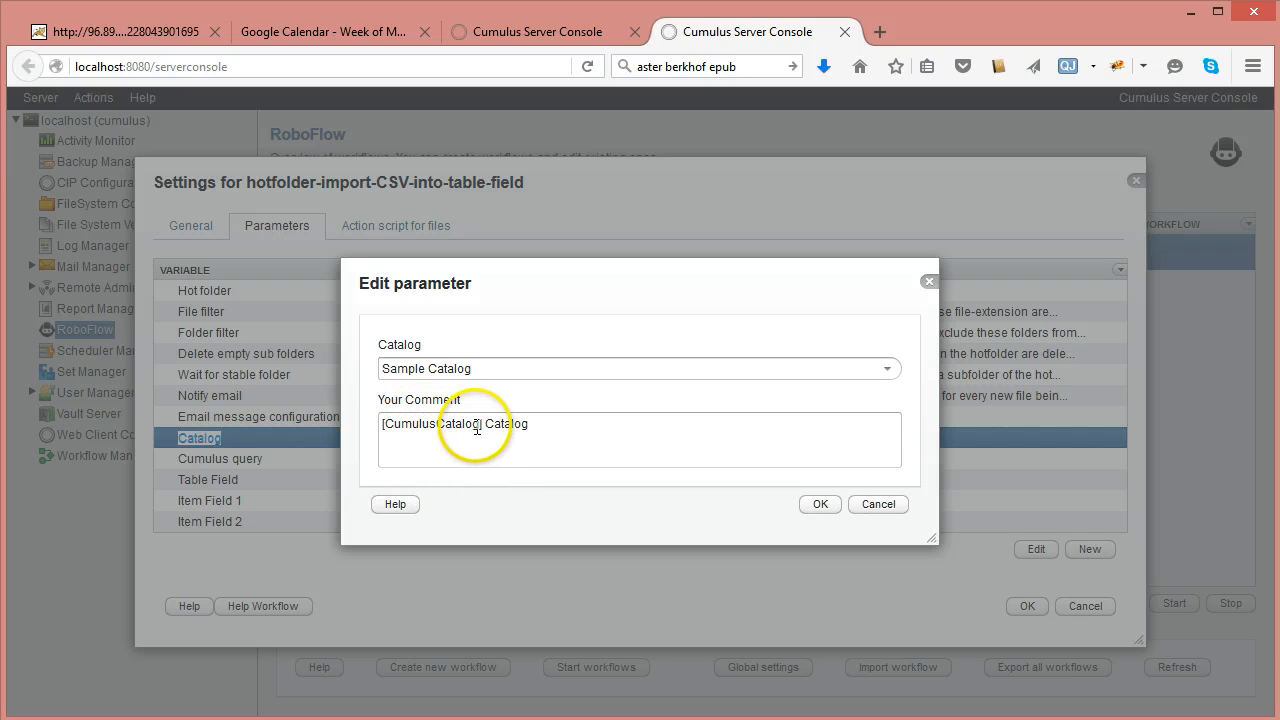
double_click(401, 423)
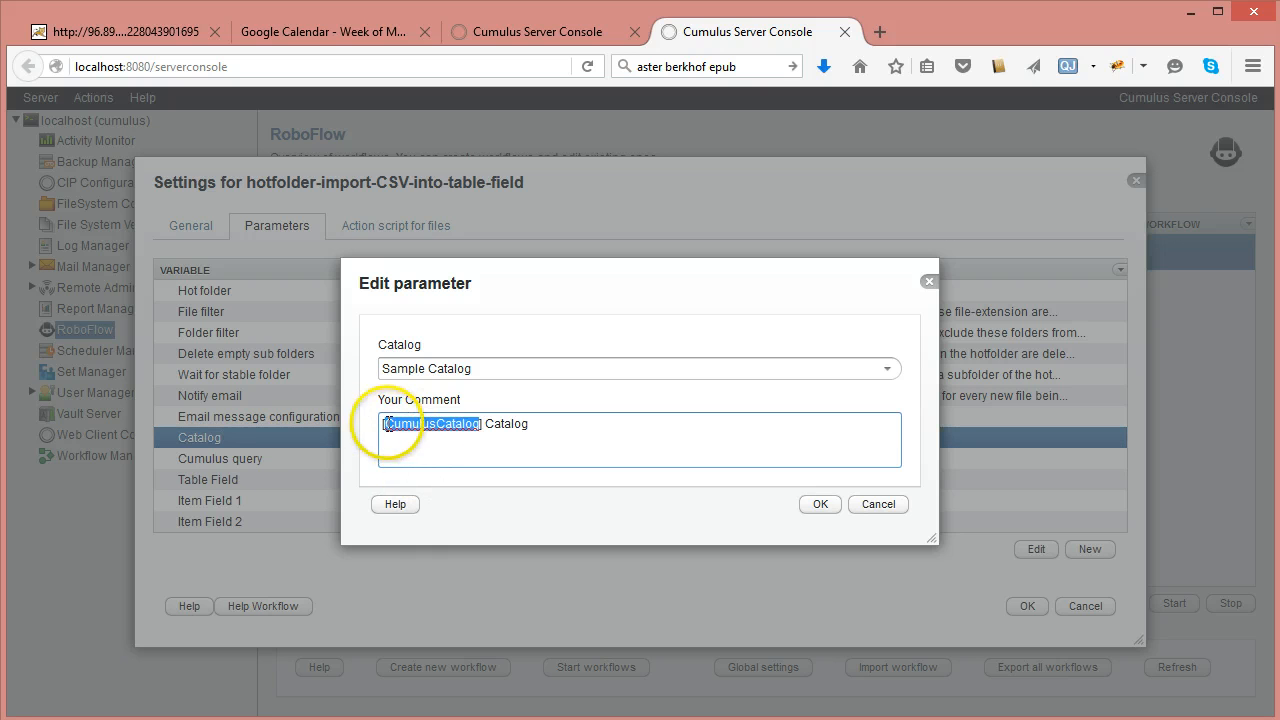
click(878, 506)
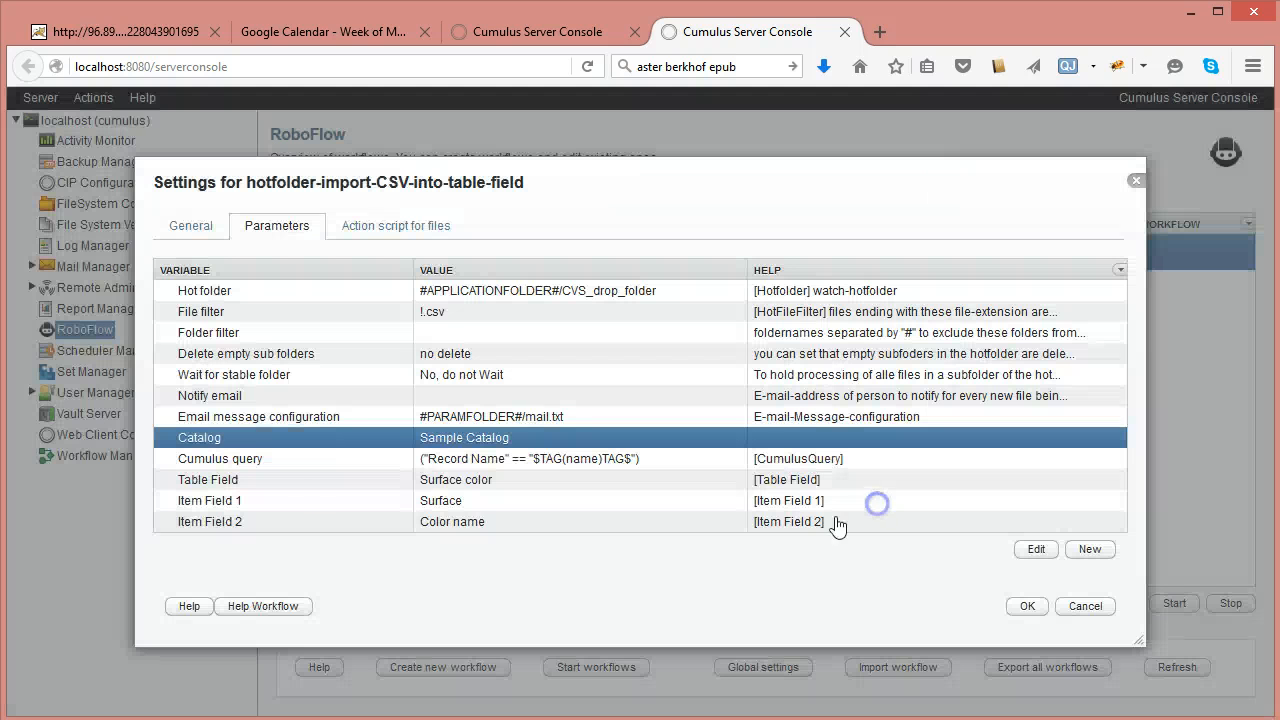
- Open the Cumulus query parameter, inspect the tag in its comment, and close the parameter without saving
double_click(225, 460)
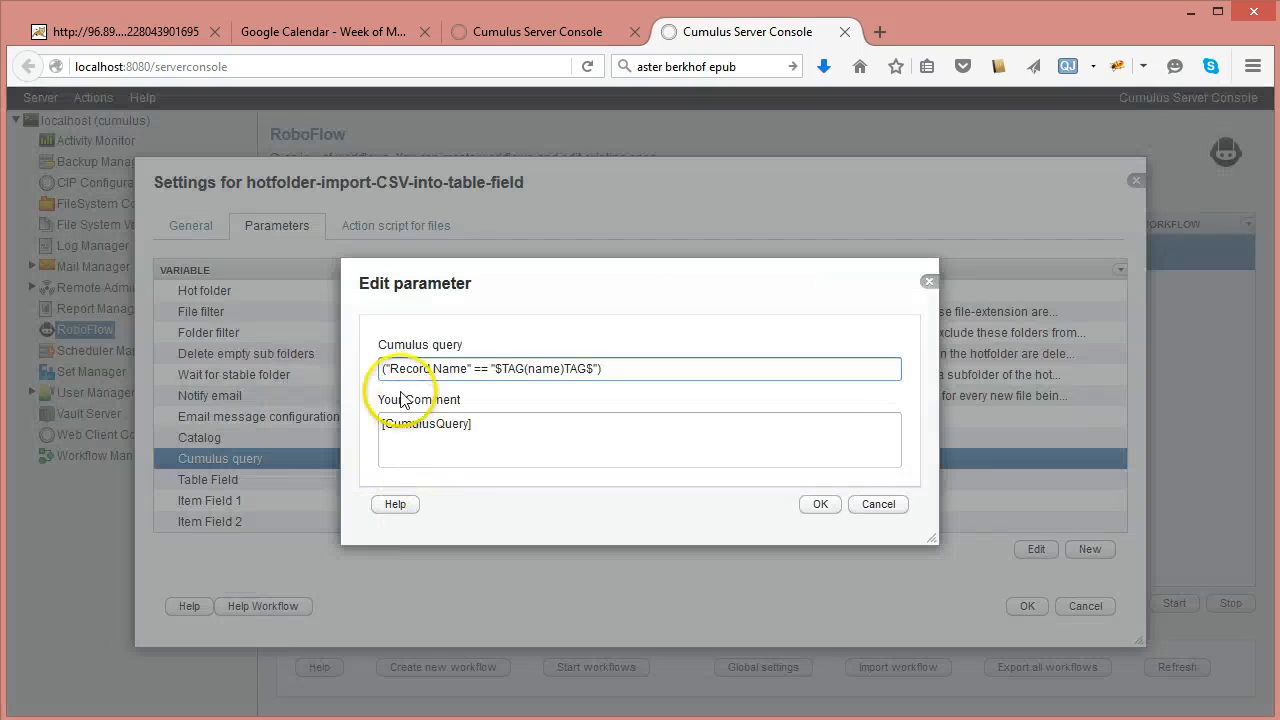
click(435, 428)
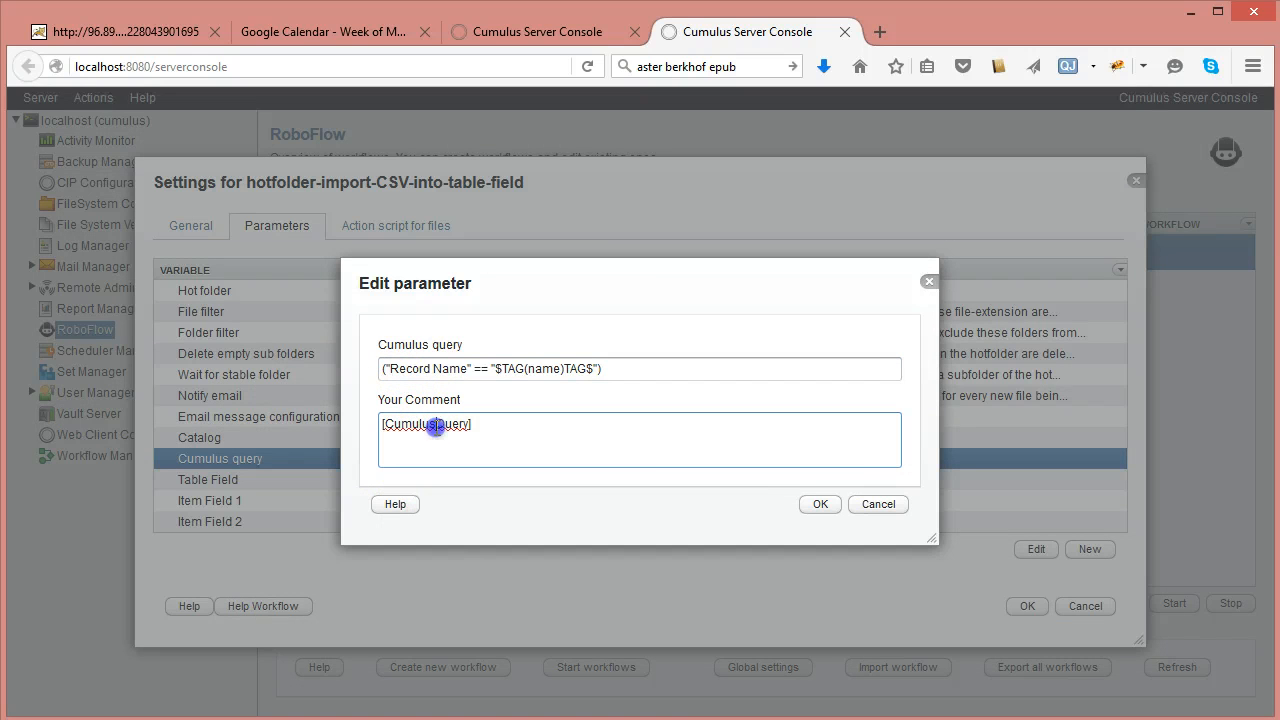
click(880, 504)
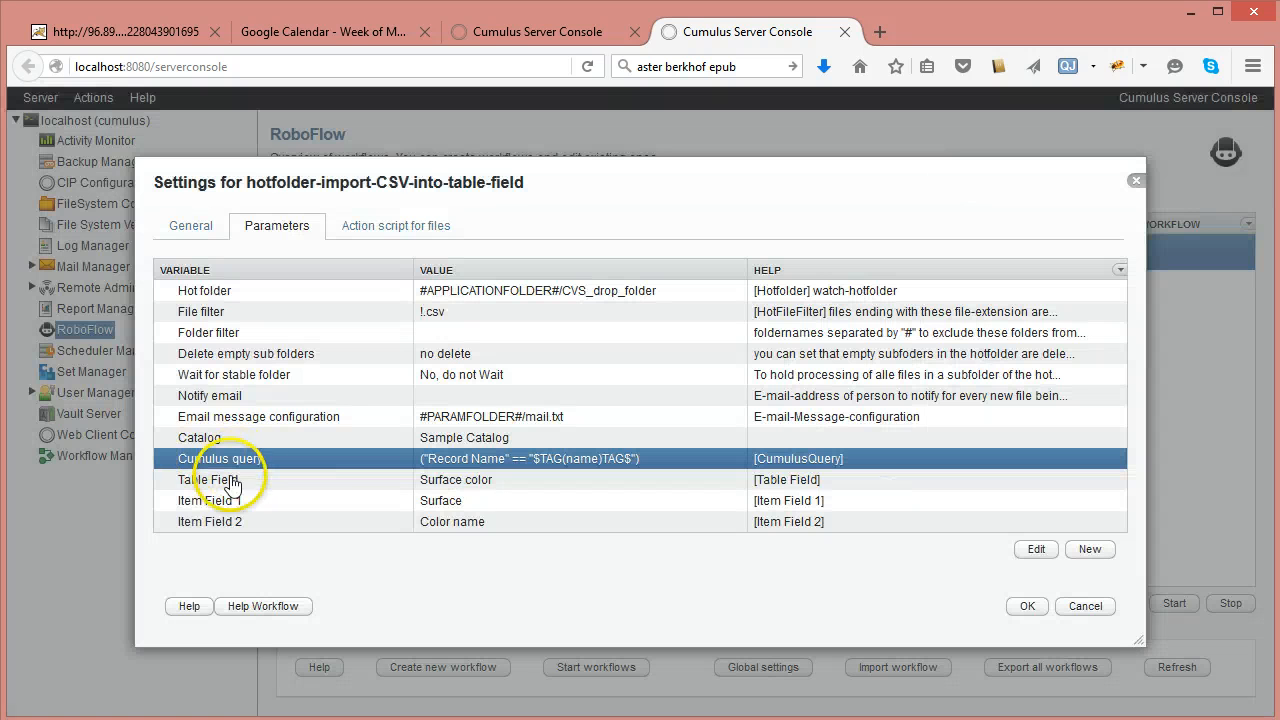
click(550, 596)
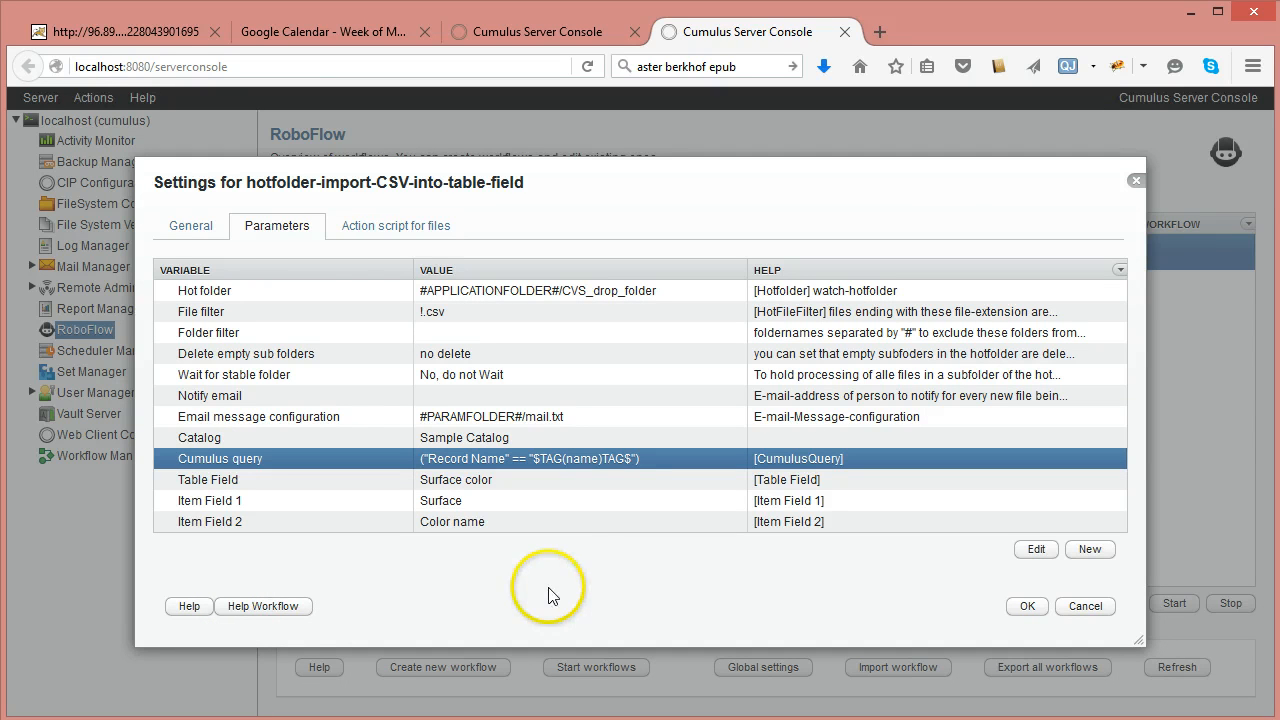
- Return to the file action script, expand process-rows-from-table, and compare it with the close-catalog and store-text-file-as-table actions
click(380, 228)
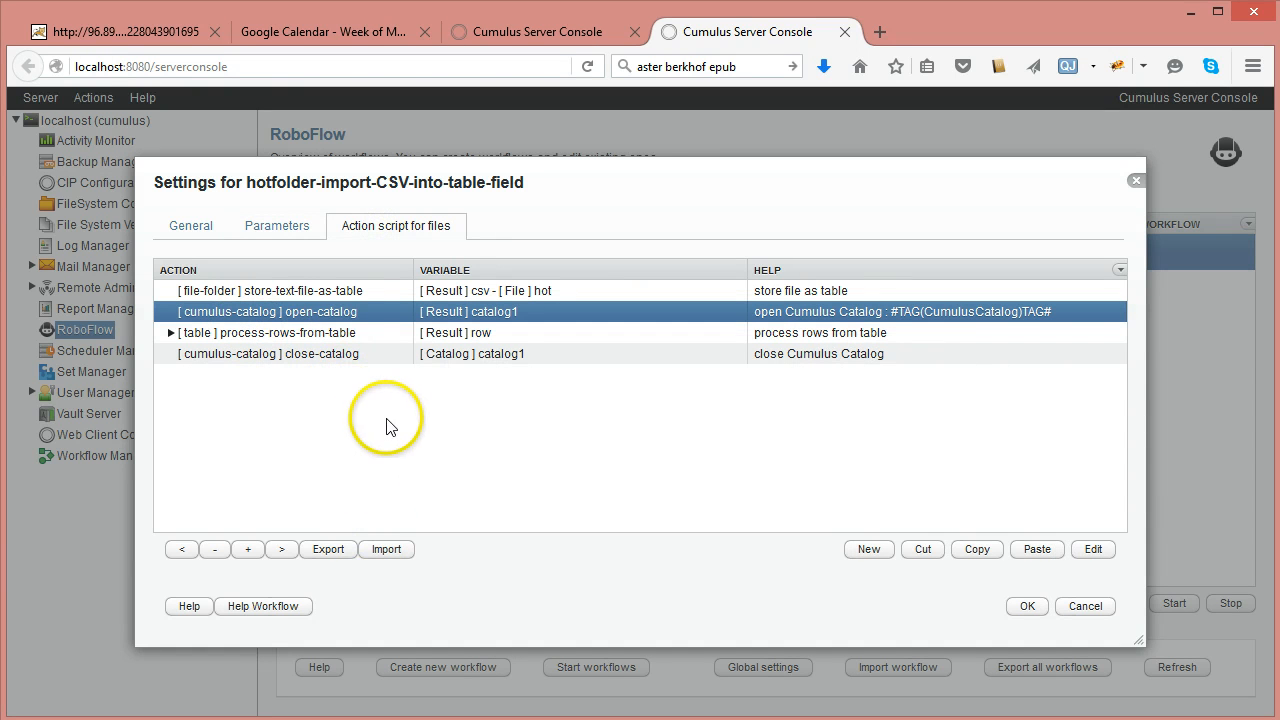
click(347, 356)
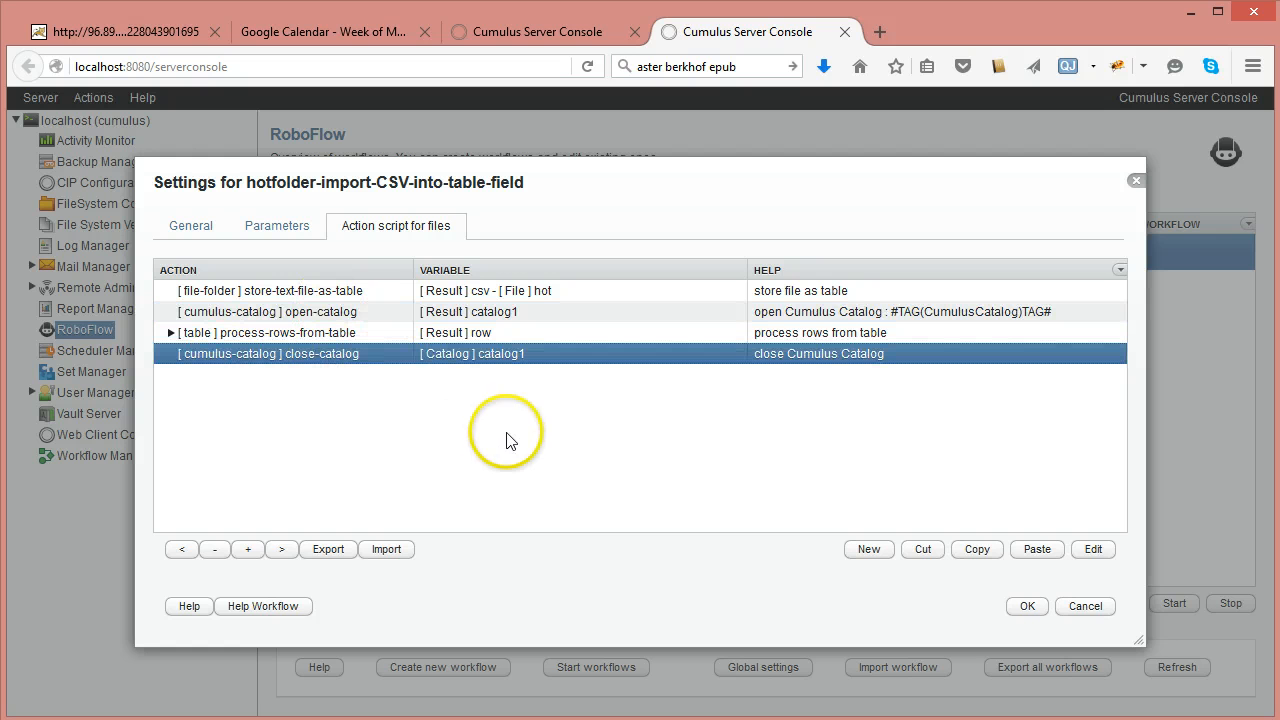
click(170, 334)
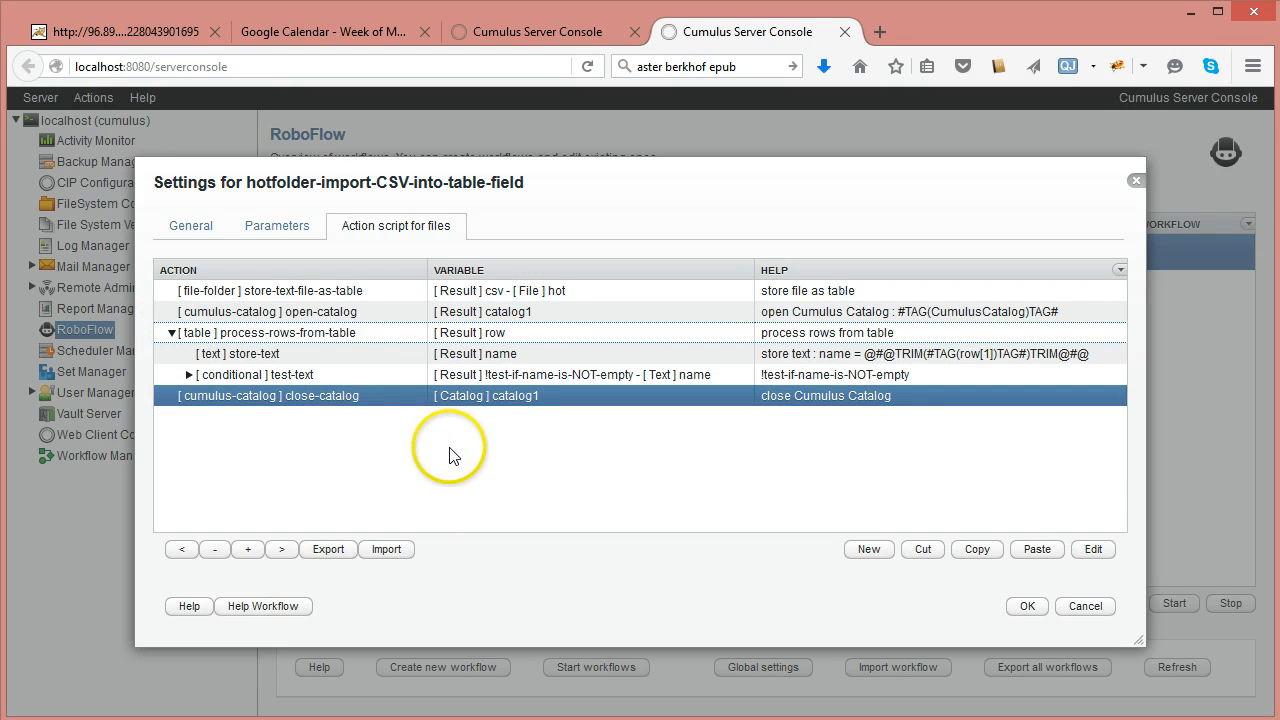
click(277, 340)
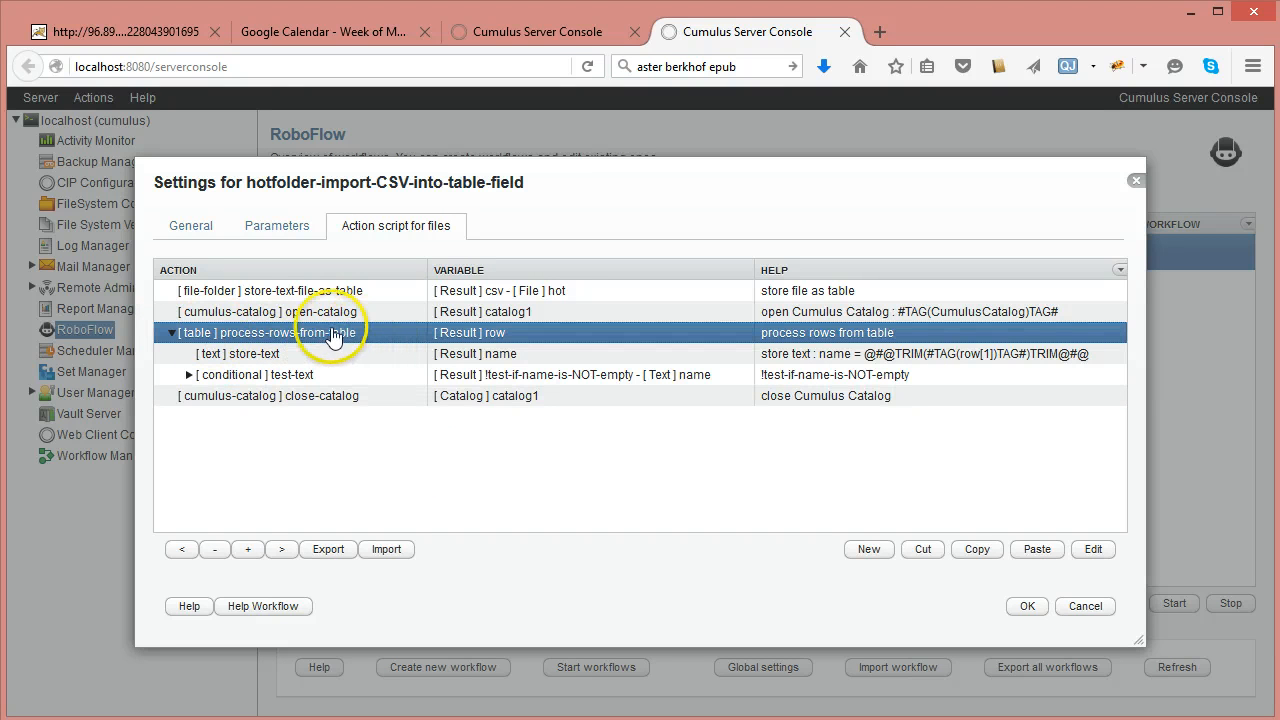
click(325, 291)
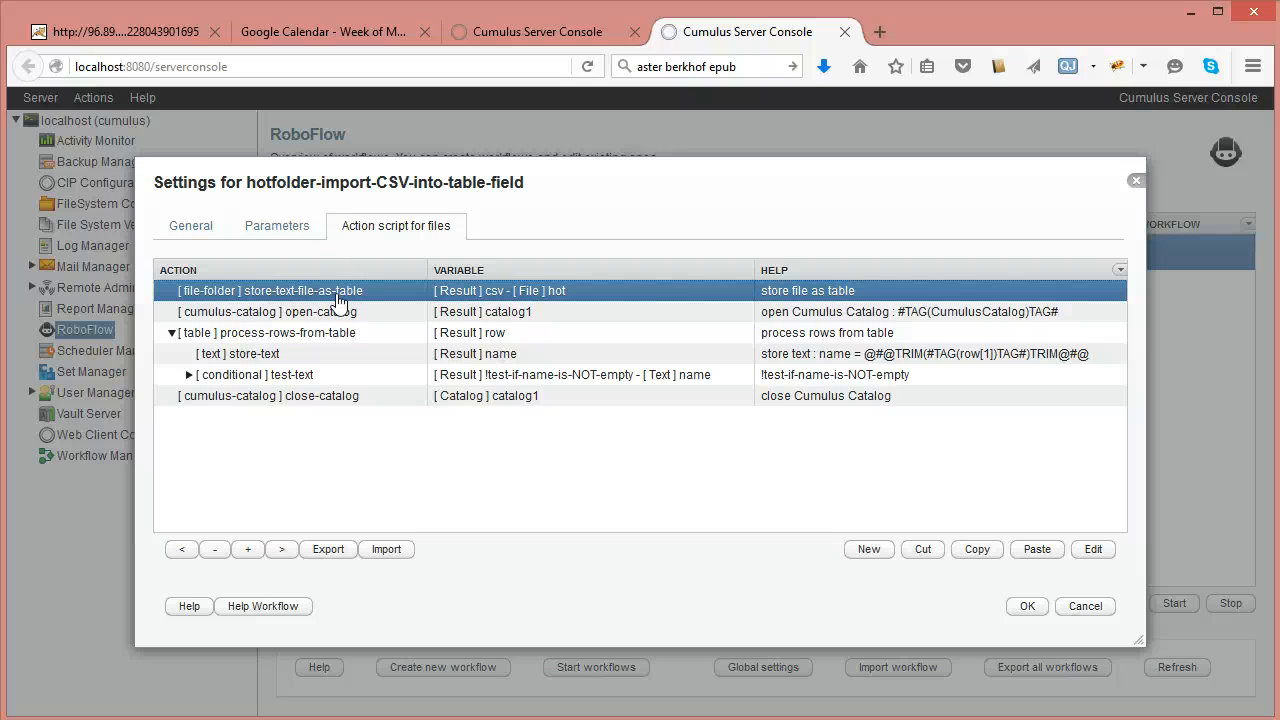
click(331, 332)
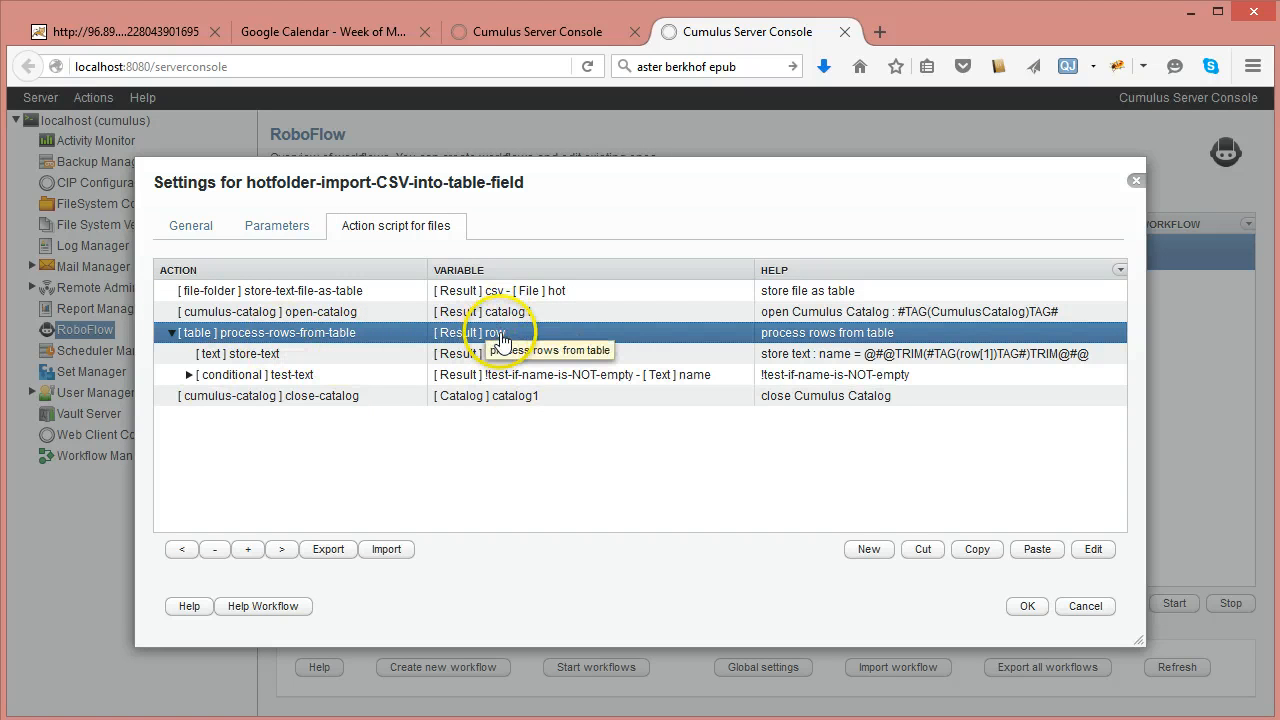
- Open the store-text action under process-rows-from-table, examine the row[1] tag in its text to store, and close it without saving
click(277, 358)
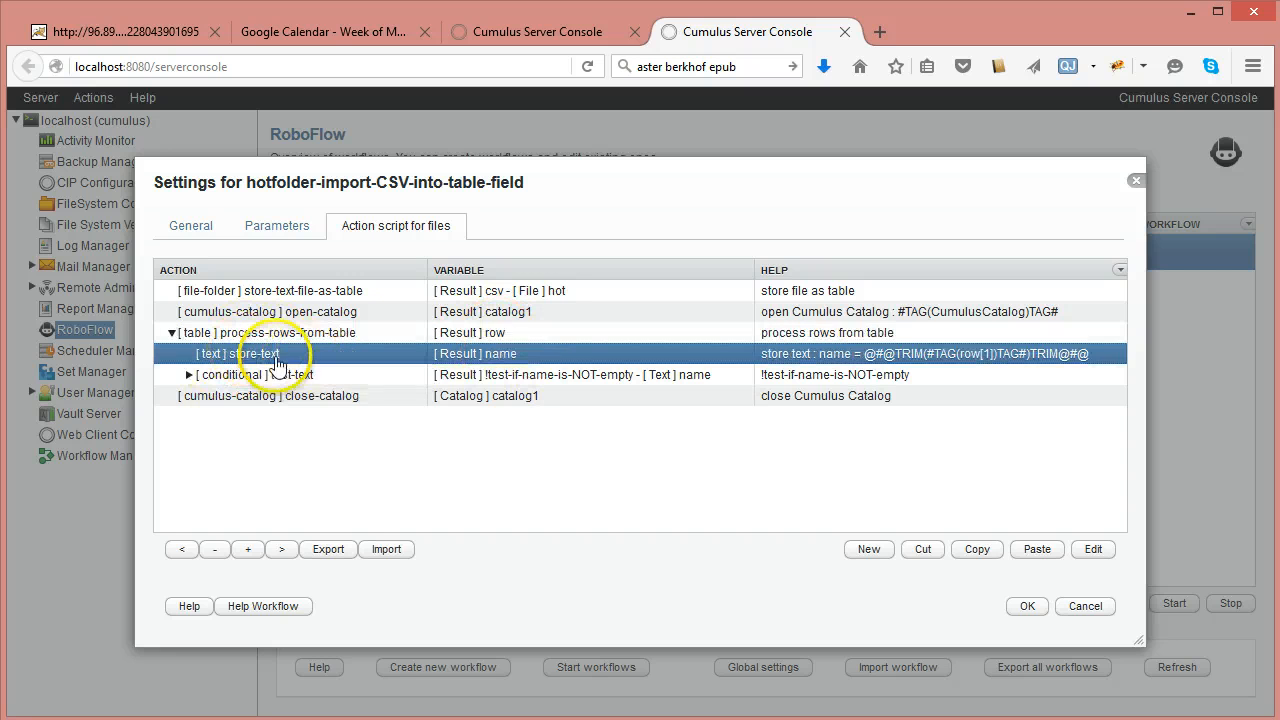
double_click(279, 358)
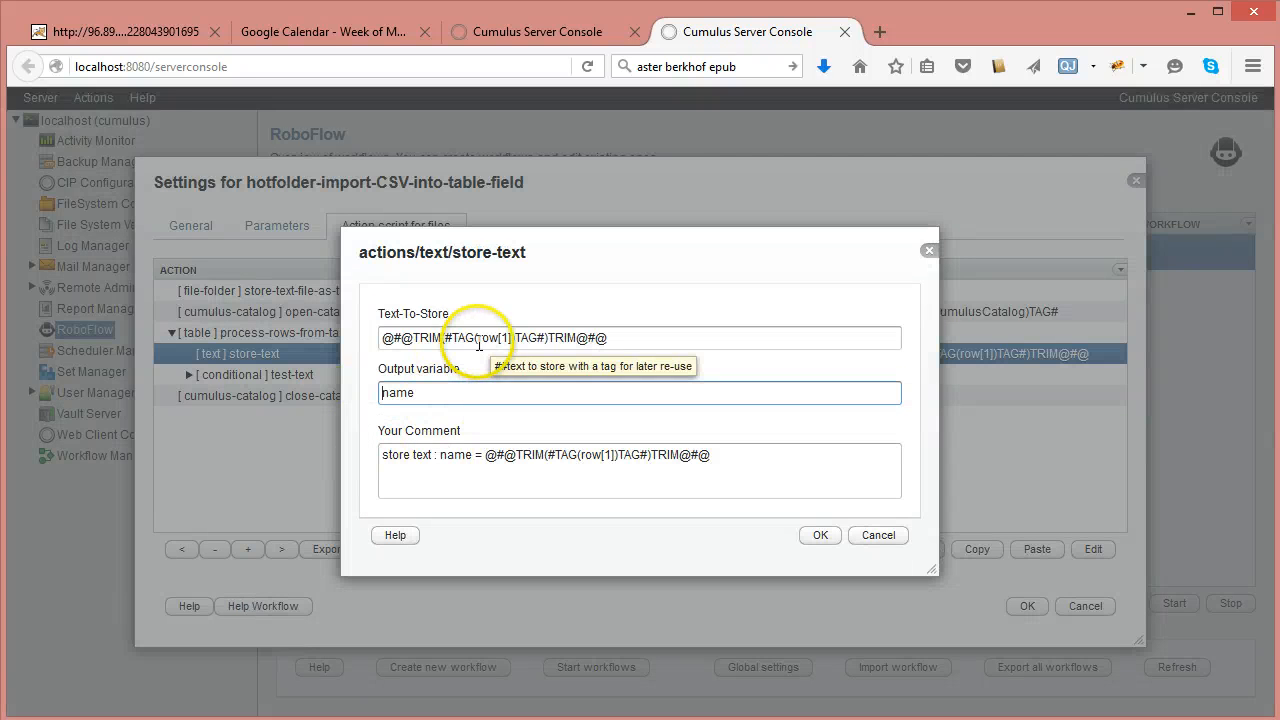
drag(477, 338, 512, 340)
click(519, 340)
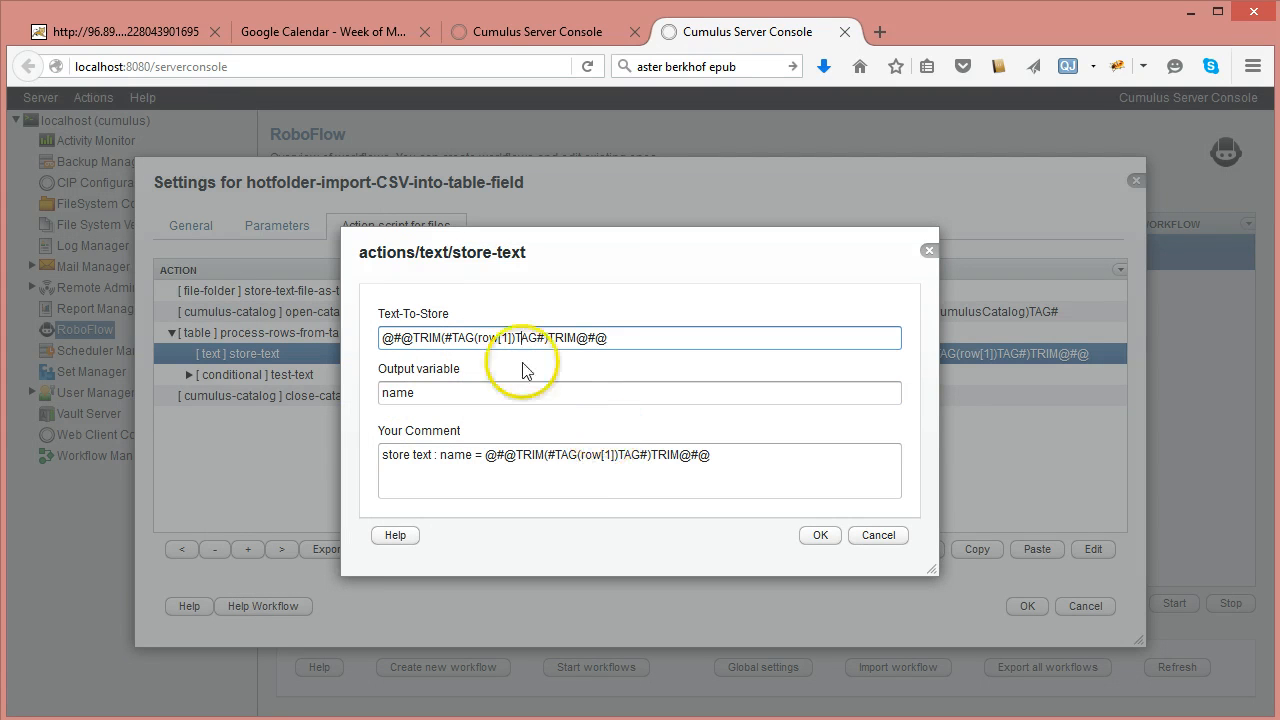
click(501, 337)
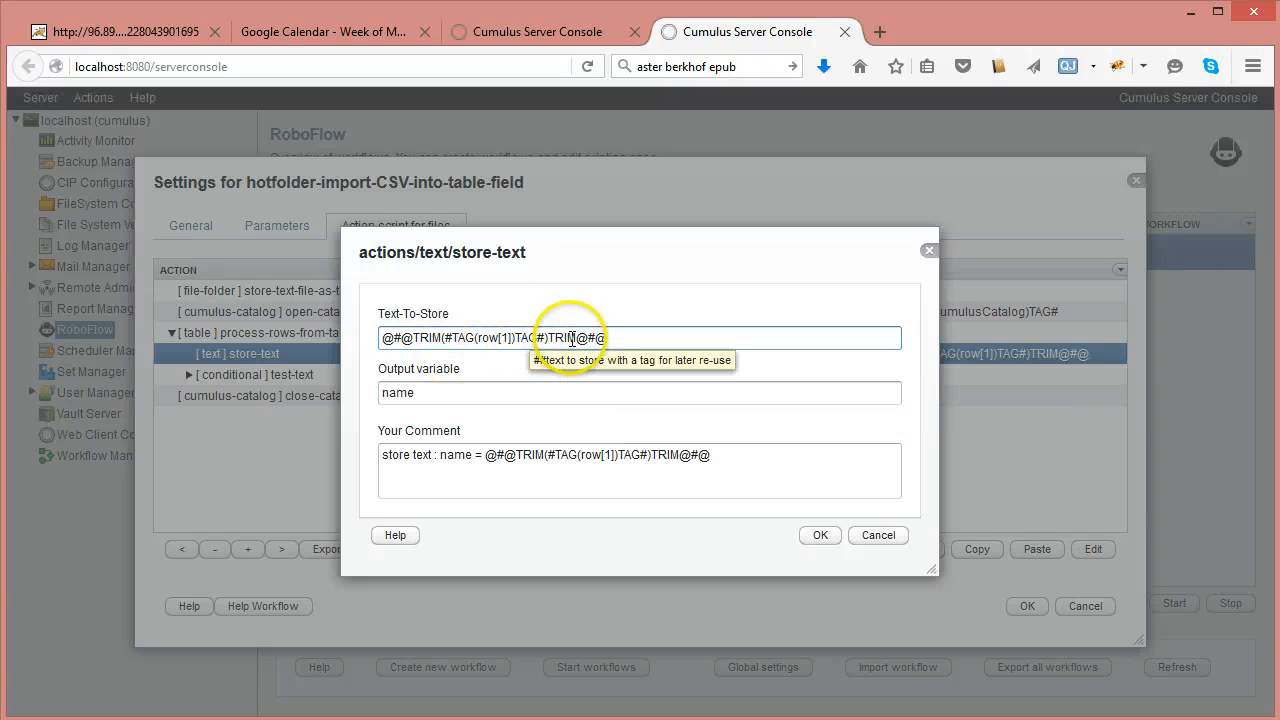
click(878, 537)
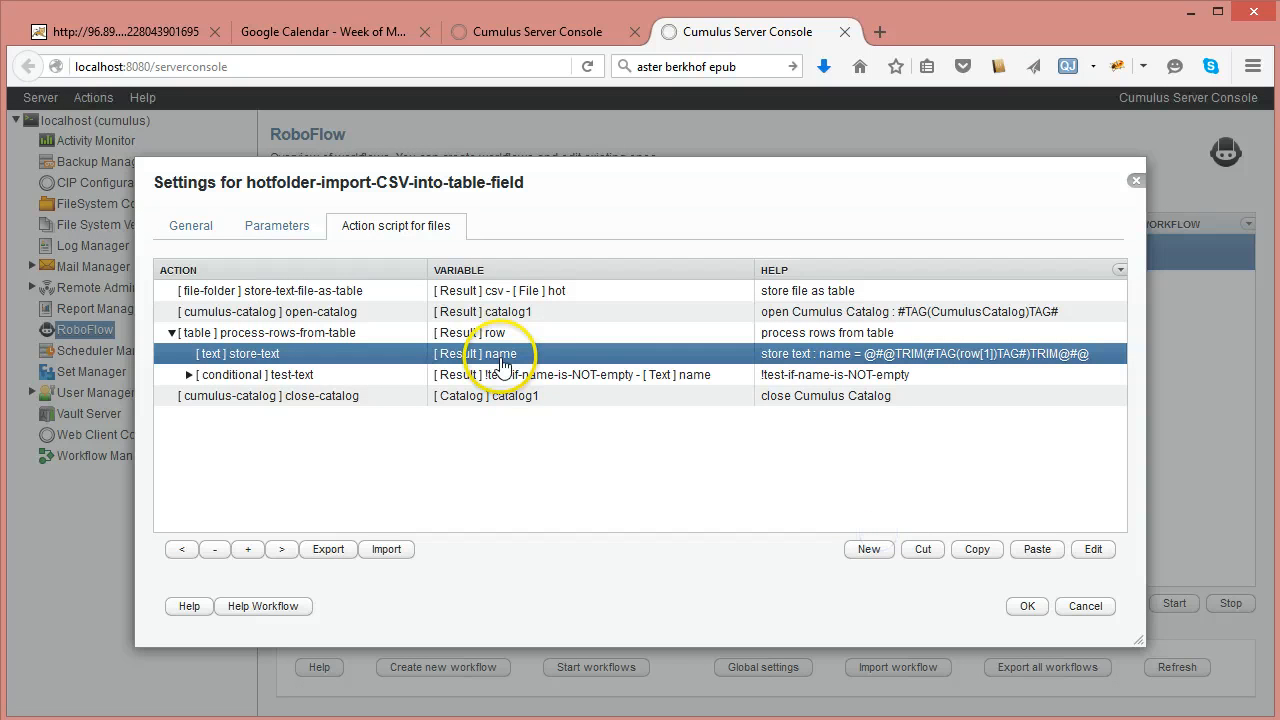
- Check the Cumulus query parameter, reopen the store-text action to compare its TRIM expression, and close it without saving
click(272, 227)
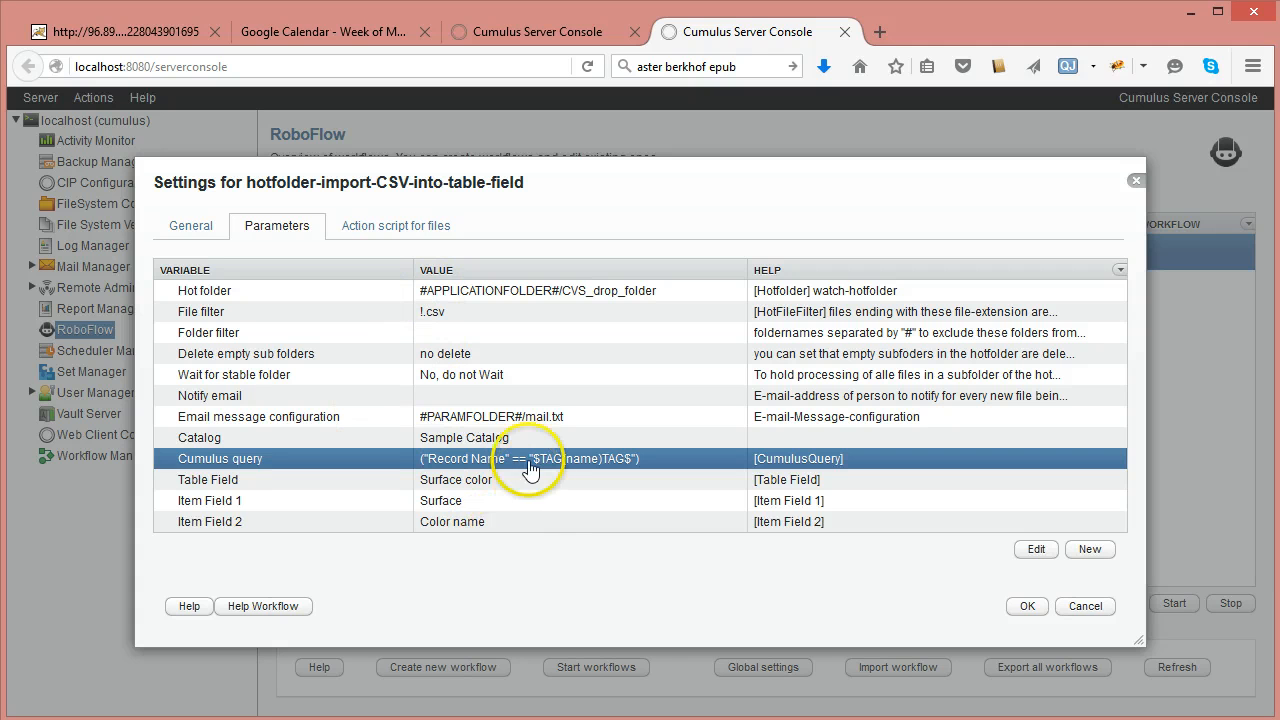
click(400, 227)
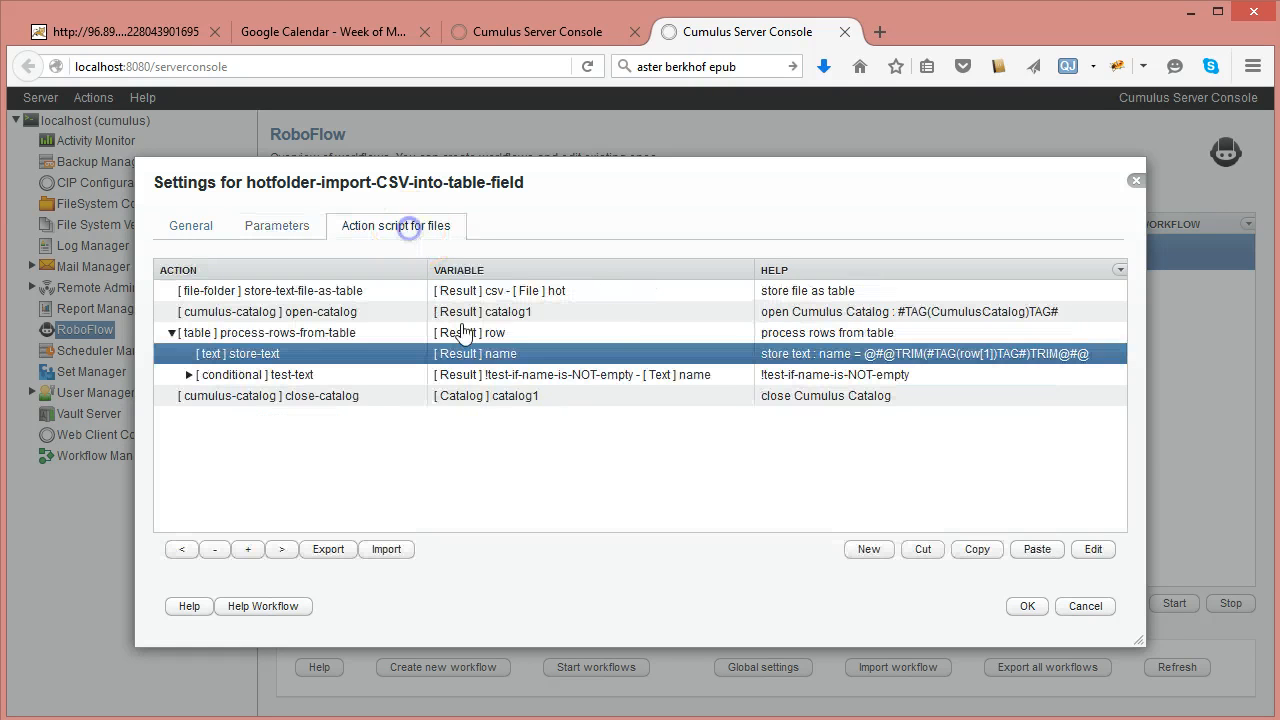
double_click(488, 354)
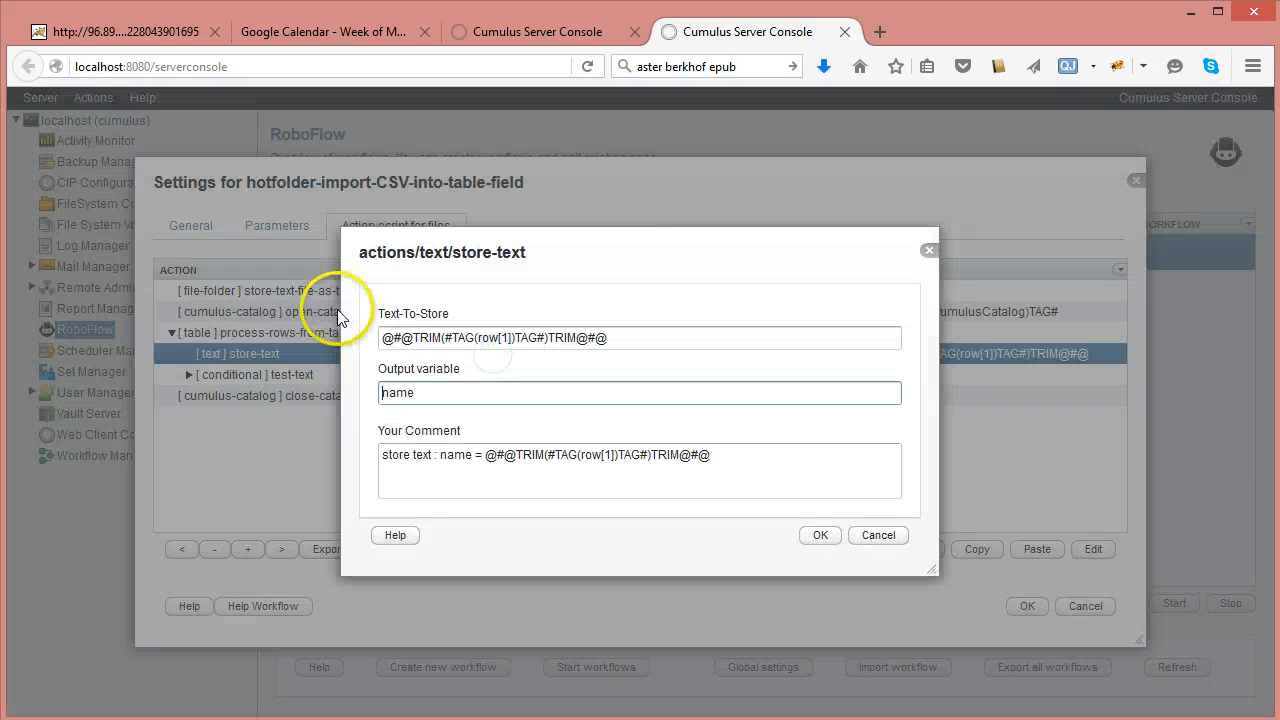
double_click(397, 338)
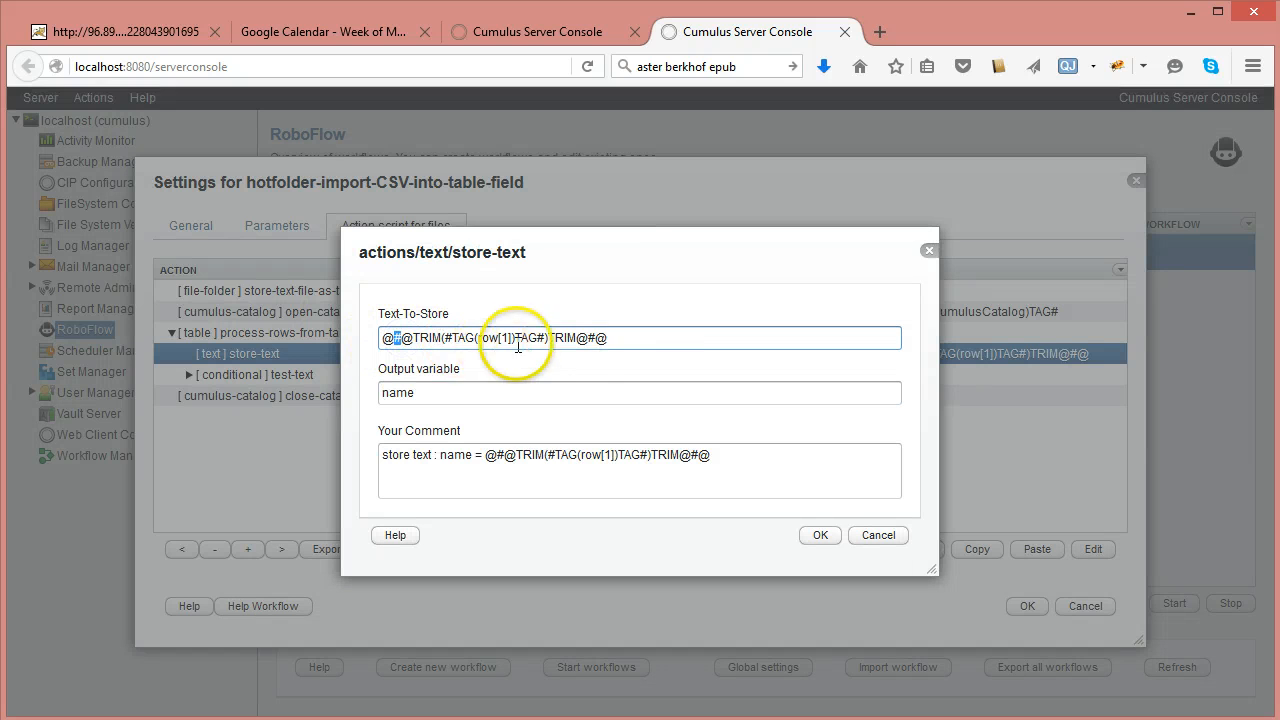
click(446, 341)
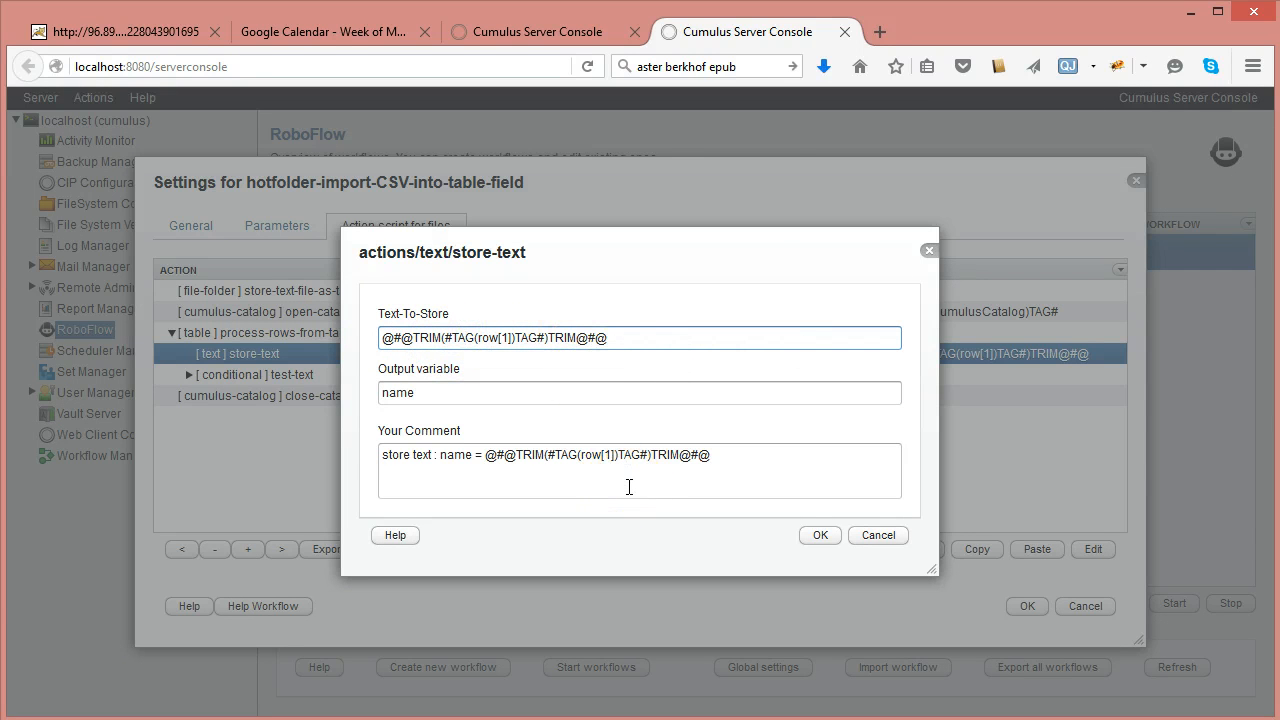
click(878, 535)
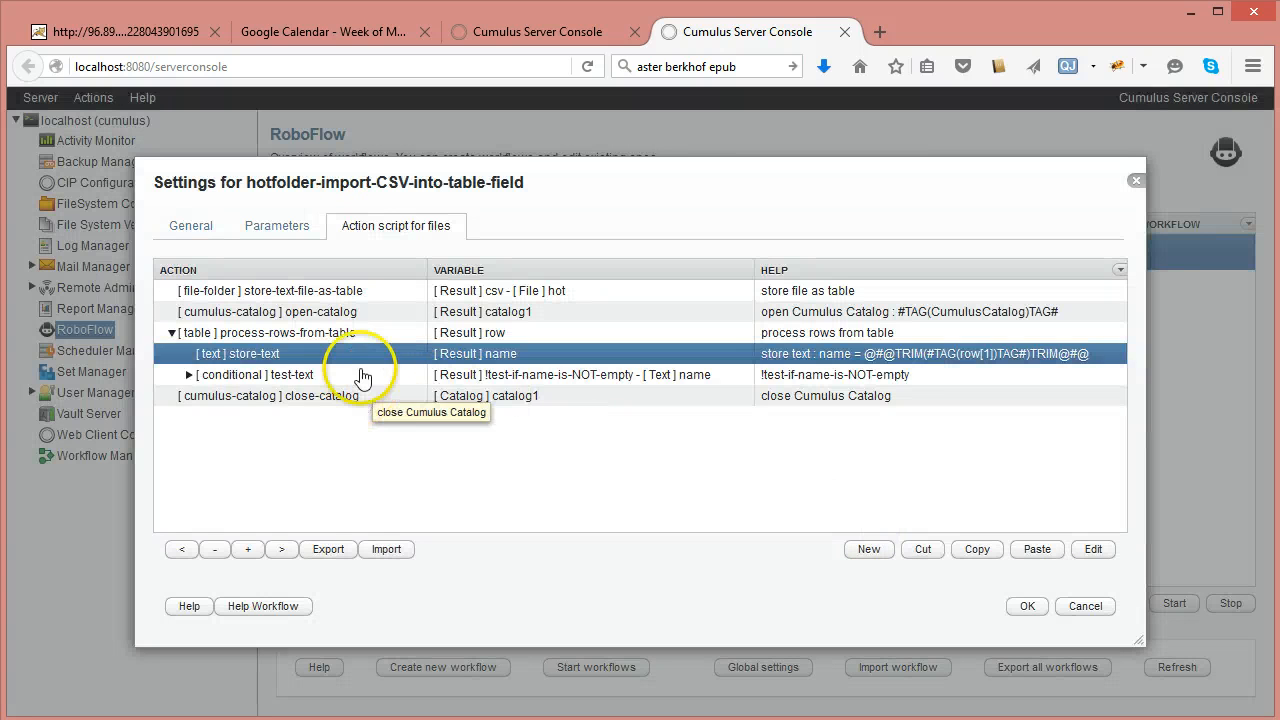
- Open the !test-if-name-is-NOT-empty condition, examine its test settings and the negation in its output variable, and close it without saving
click(362, 374)
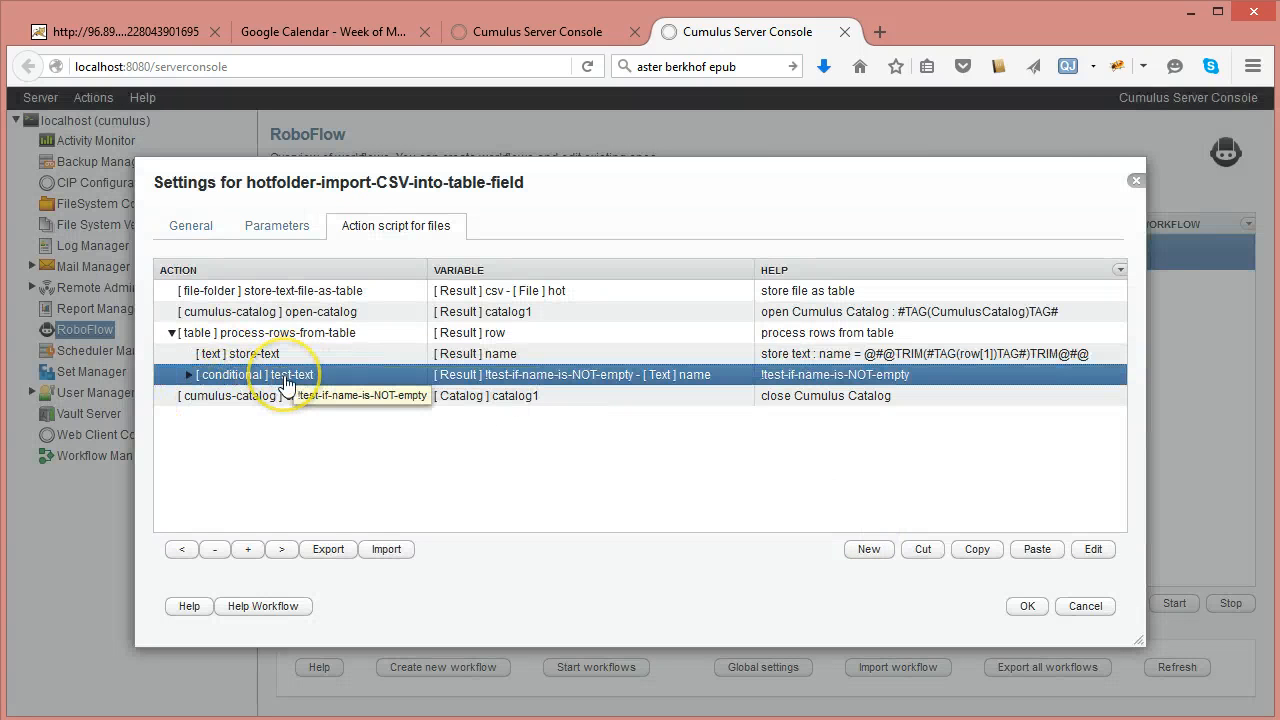
double_click(347, 390)
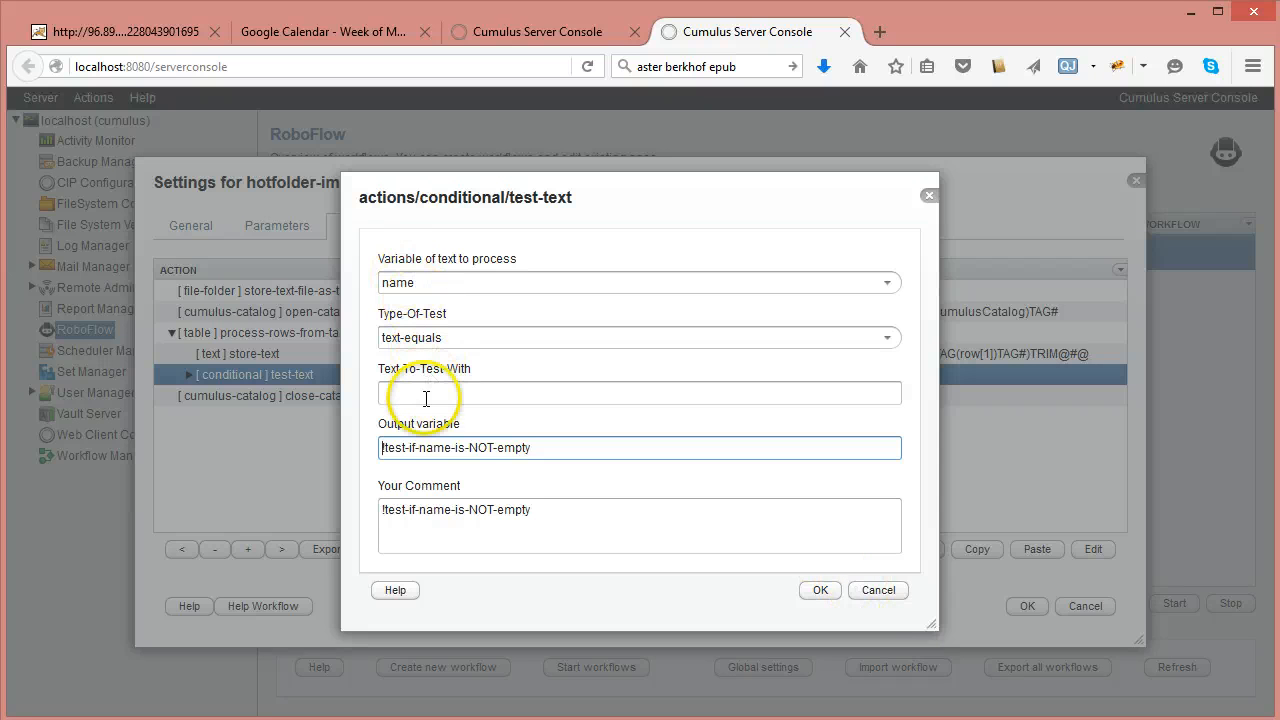
click(381, 447)
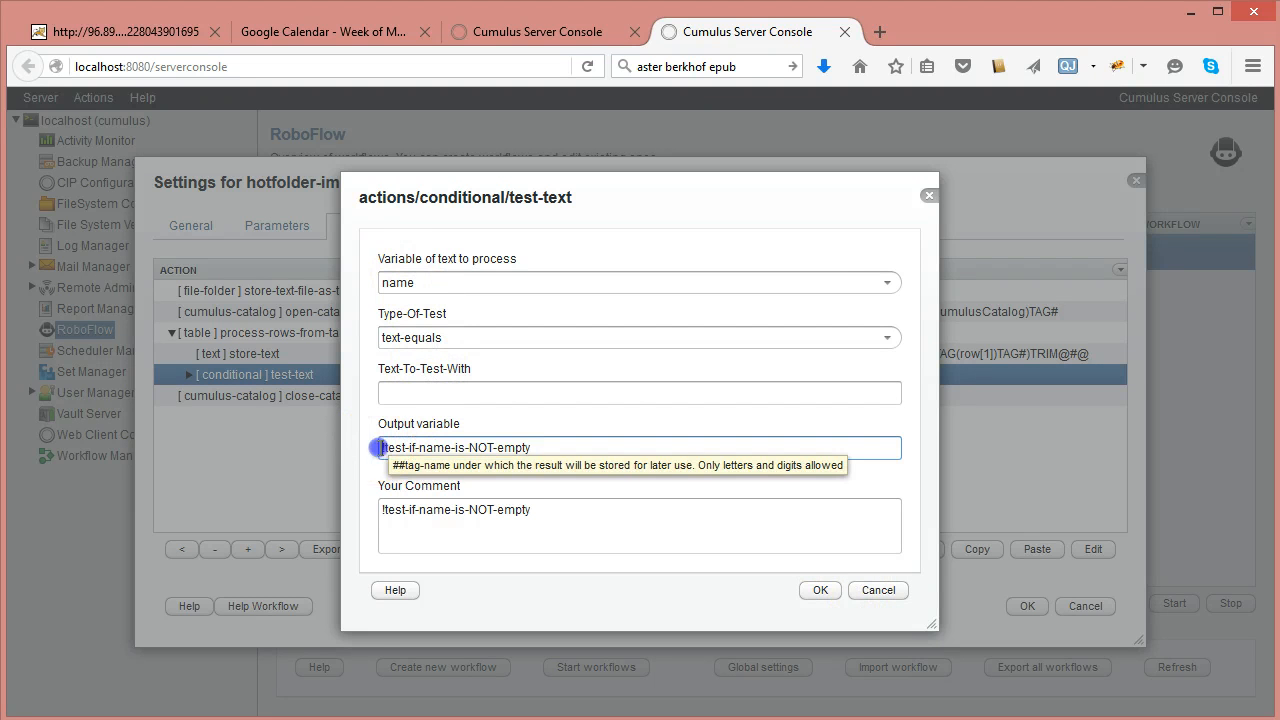
click(591, 446)
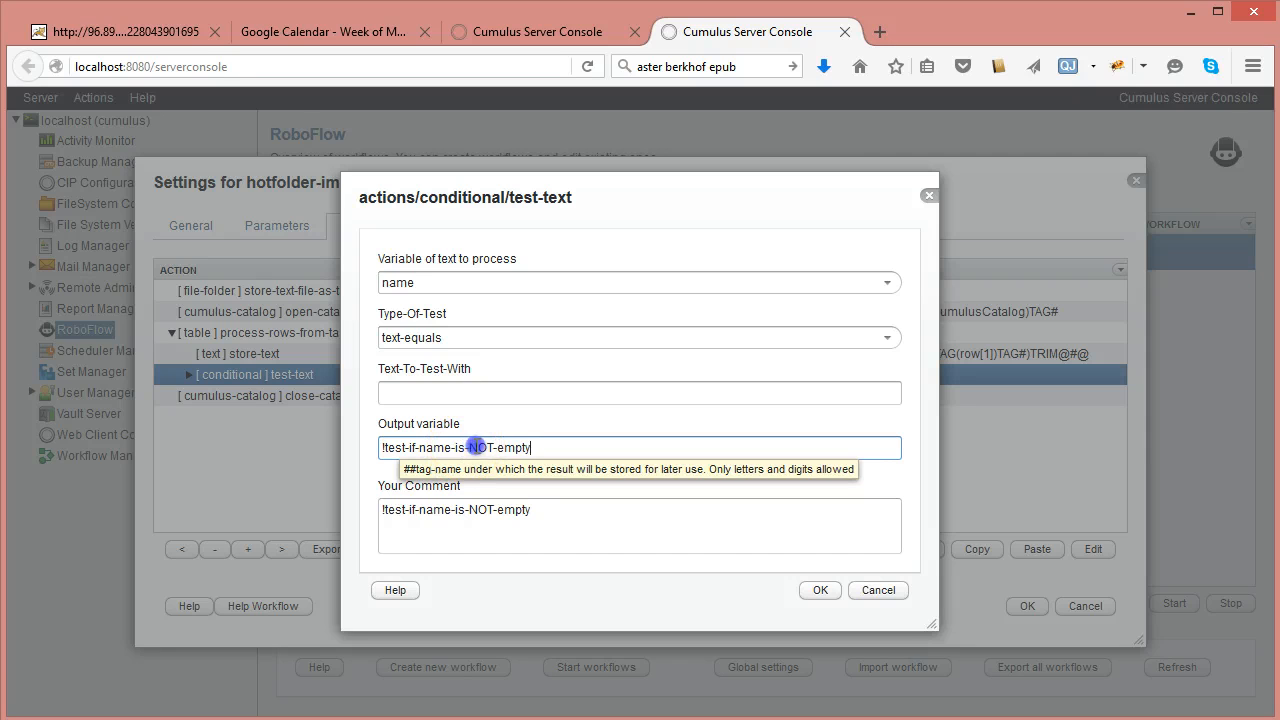
click(517, 445)
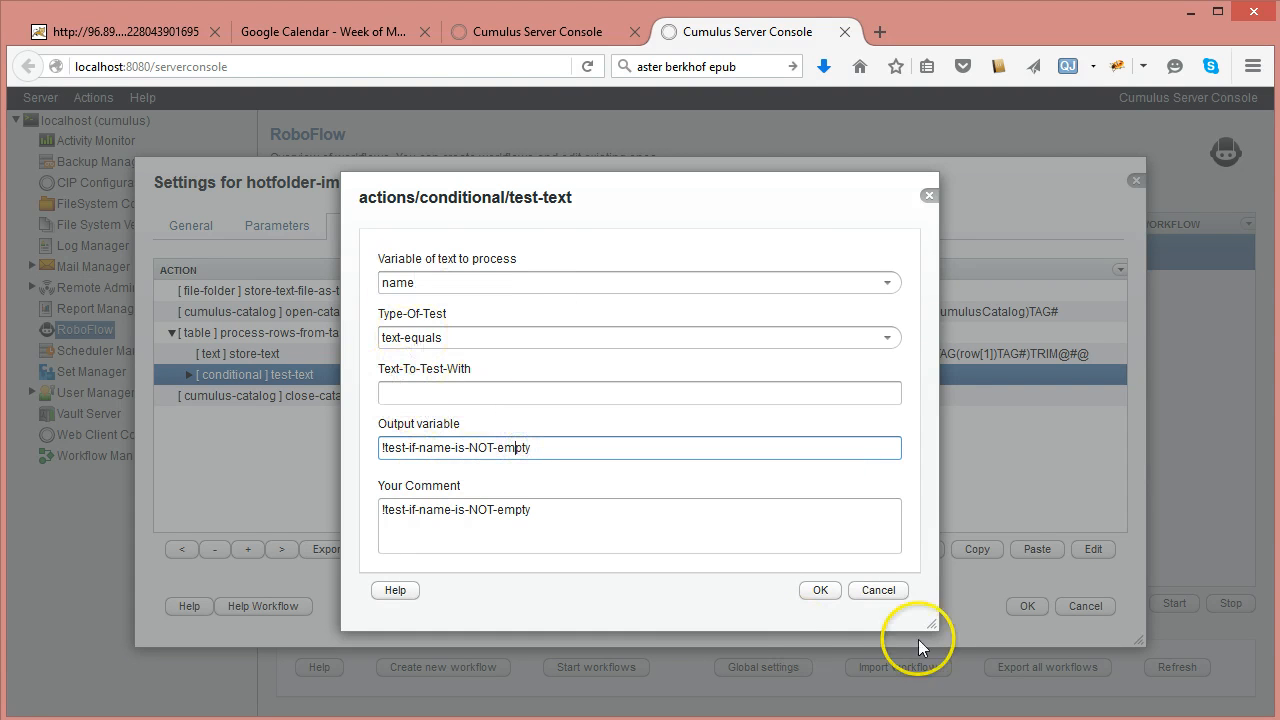
click(899, 592)
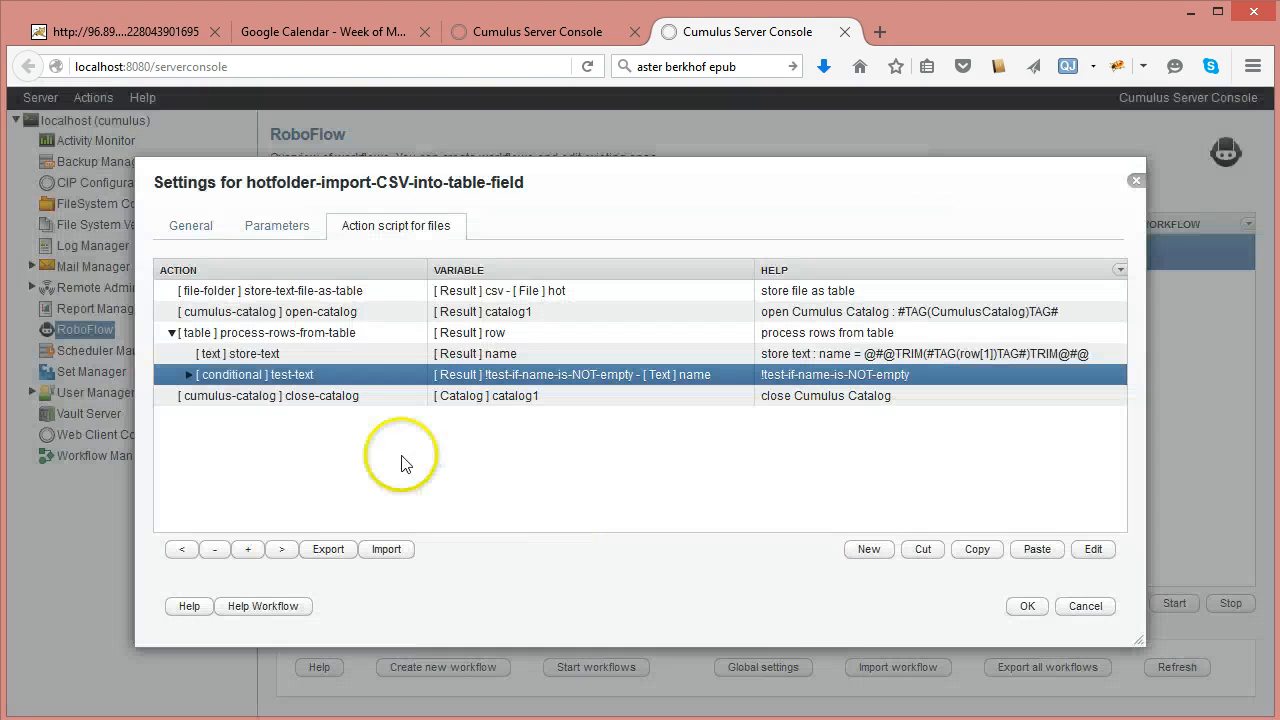
- Expand the !test-if-name-is-NOT-empty condition, inspect the query in its find-records action, and close the action without saving
click(189, 377)
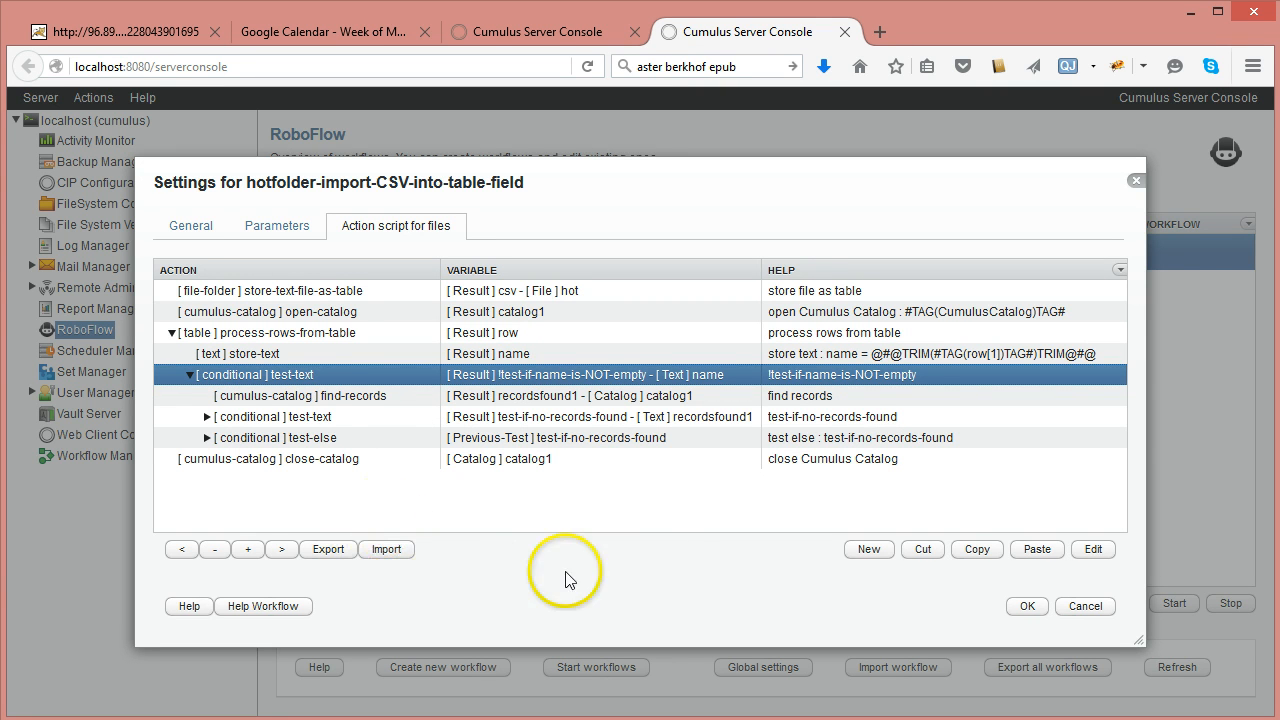
double_click(338, 398)
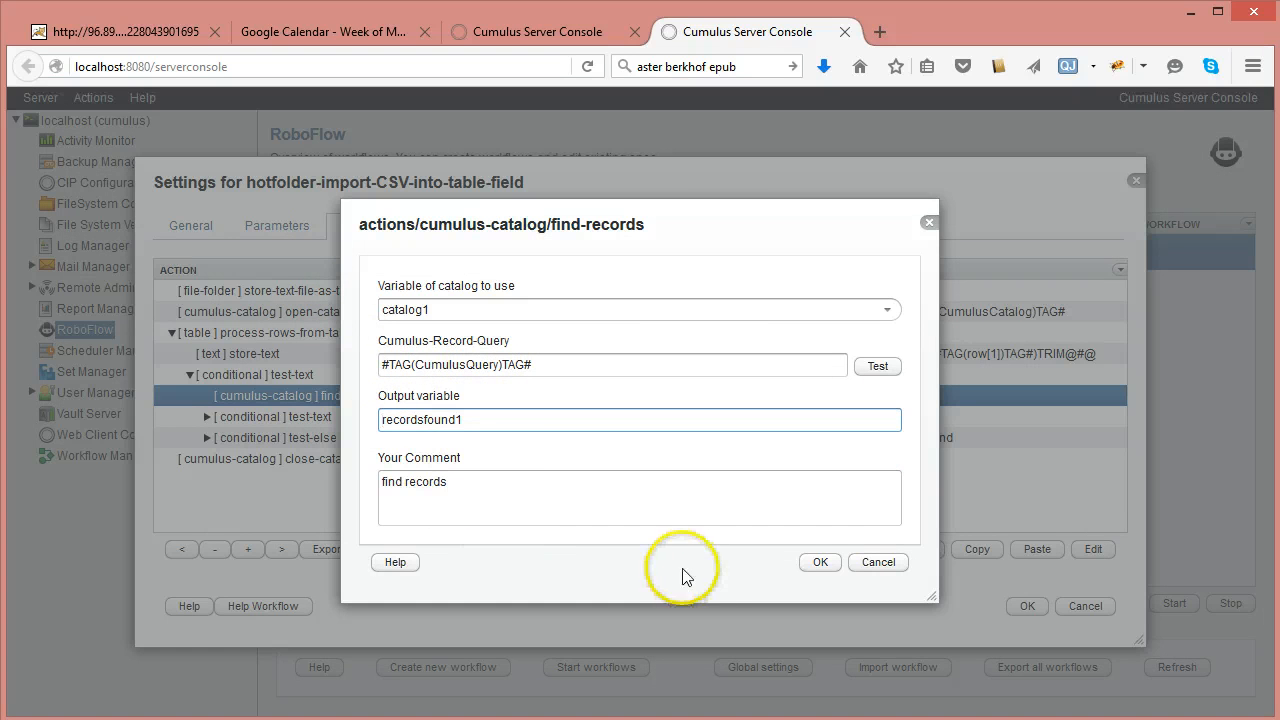
click(873, 568)
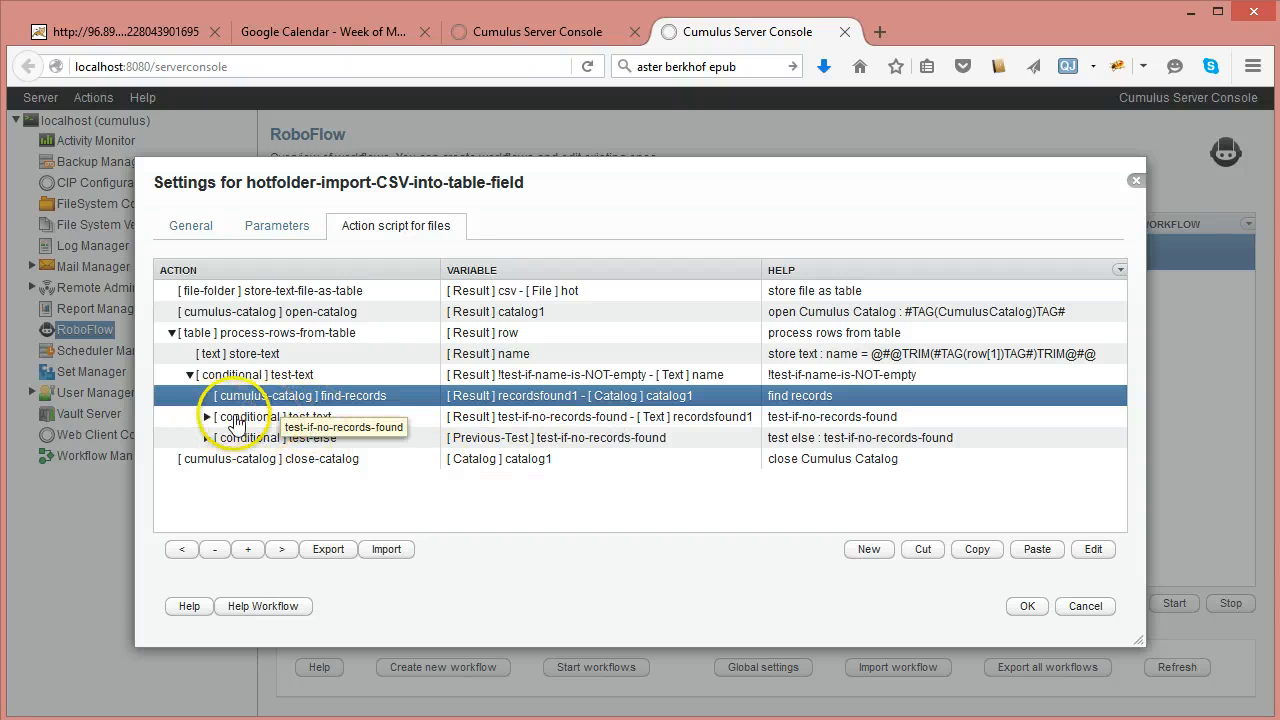
- Inspect the test-if-no-records-found condition and its nested write-text-to-log action, closing both without saving
double_click(268, 418)
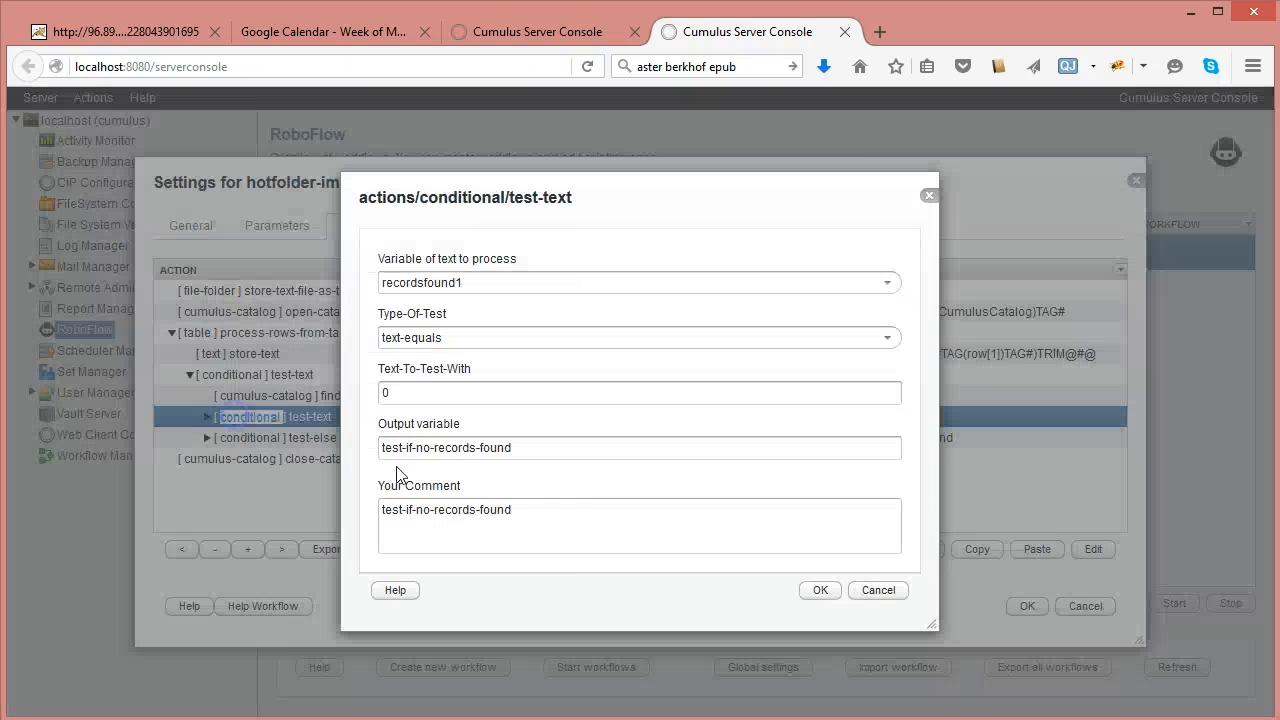
click(880, 590)
click(207, 417)
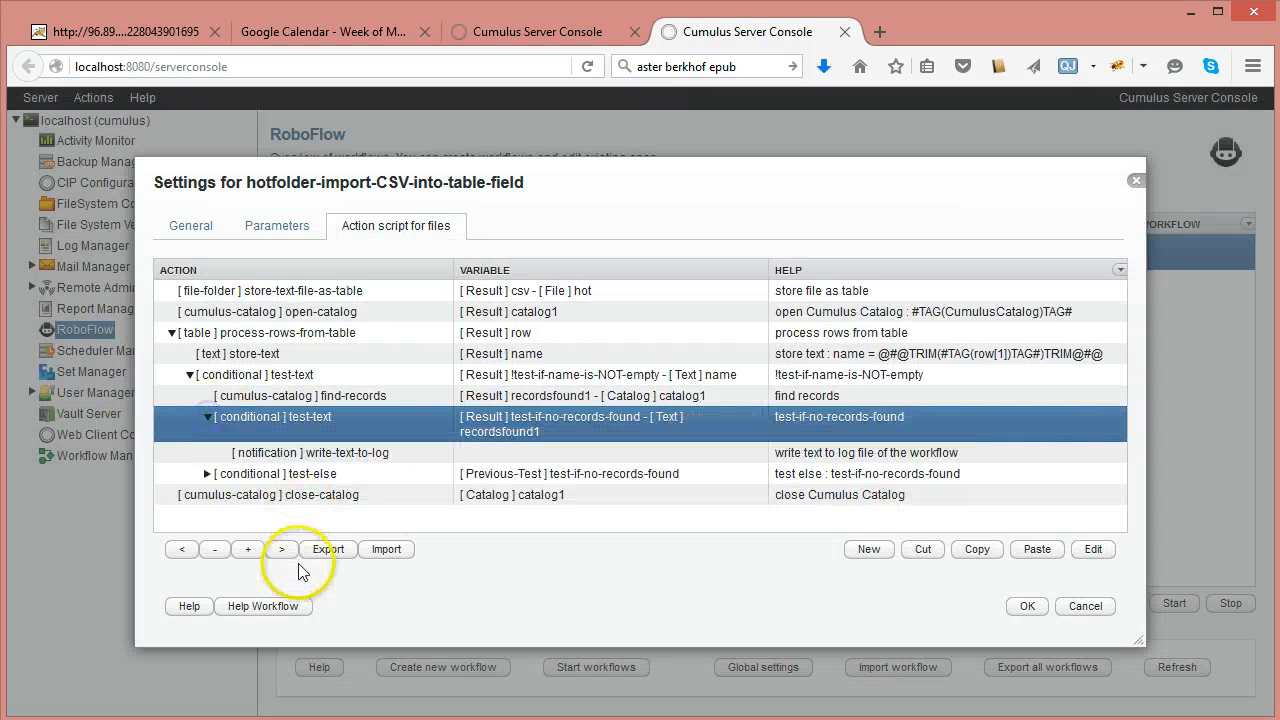
double_click(345, 455)
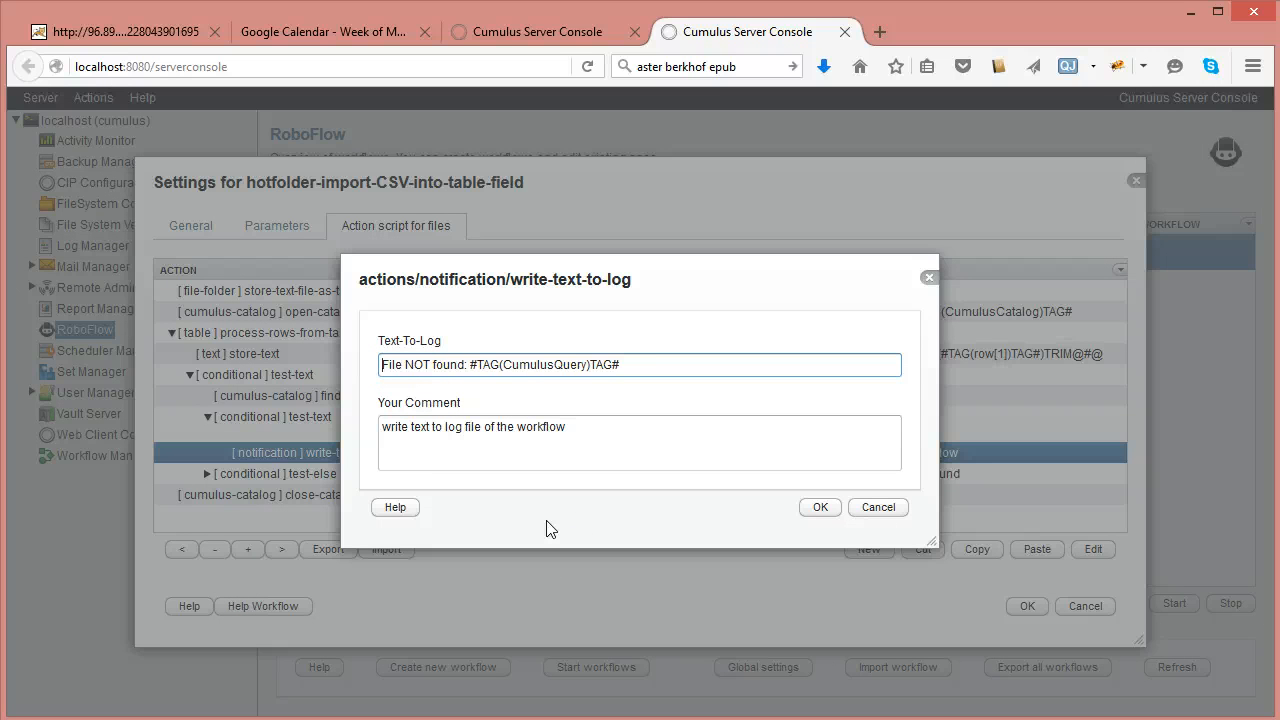
click(878, 510)
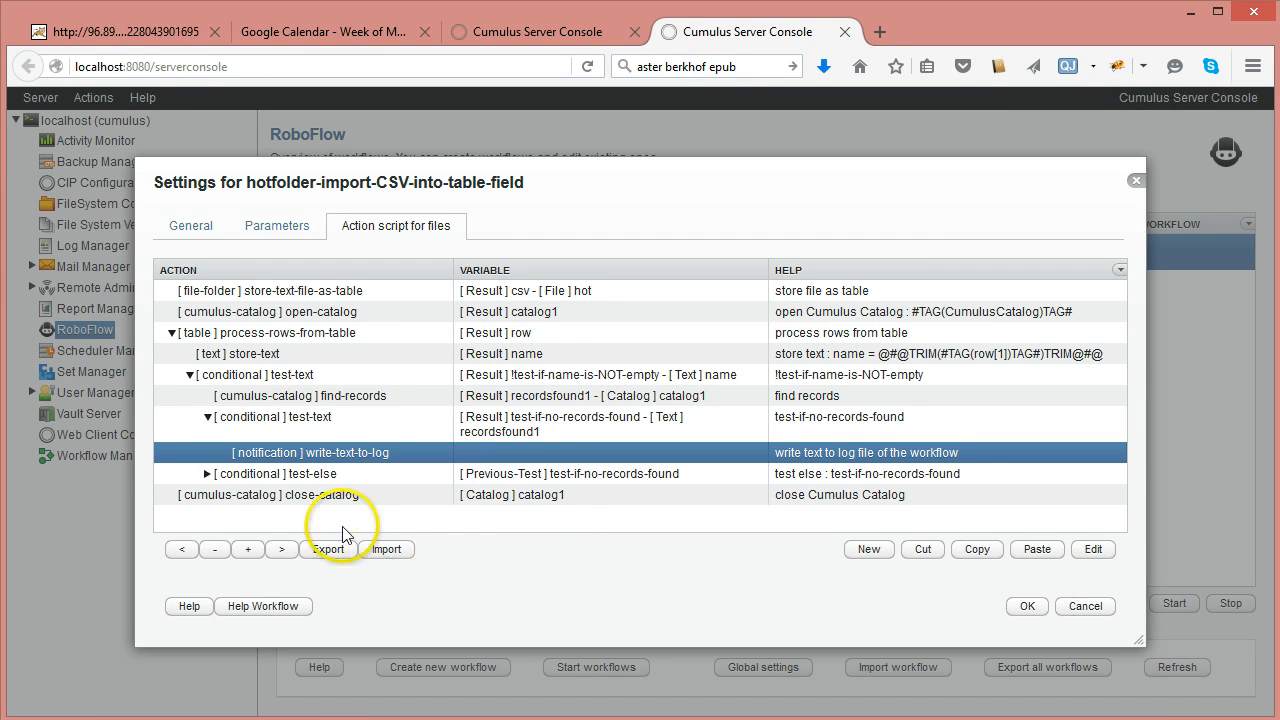
- Expand the test-else condition, inspect the catalog and output variable of its process-records-in-collection action, and close it without saving
click(330, 482)
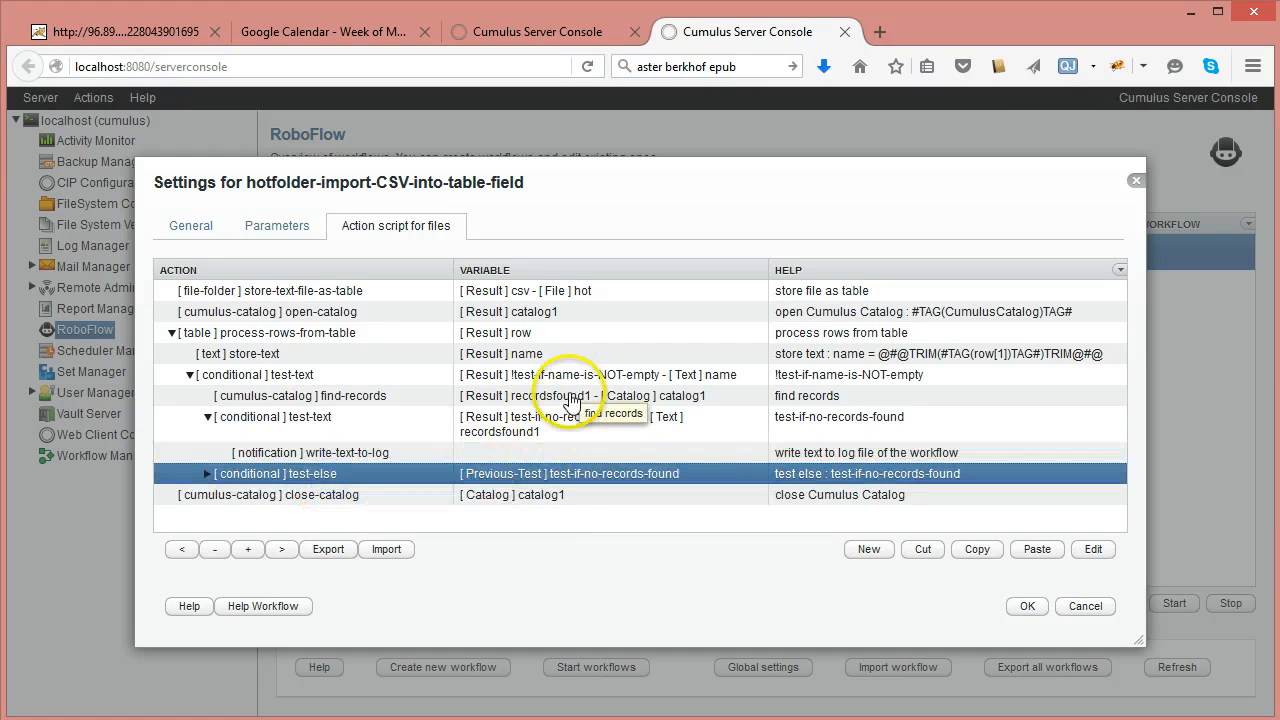
click(207, 477)
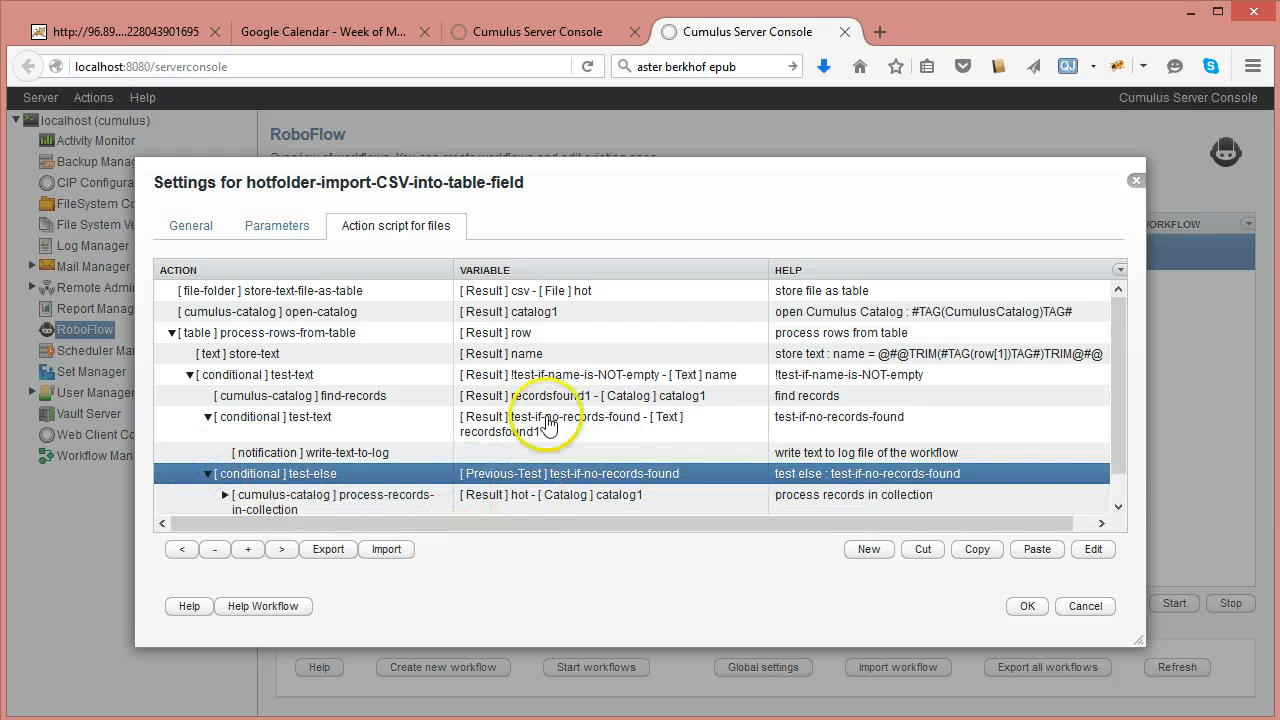
scroll(523, 337, down, 1)
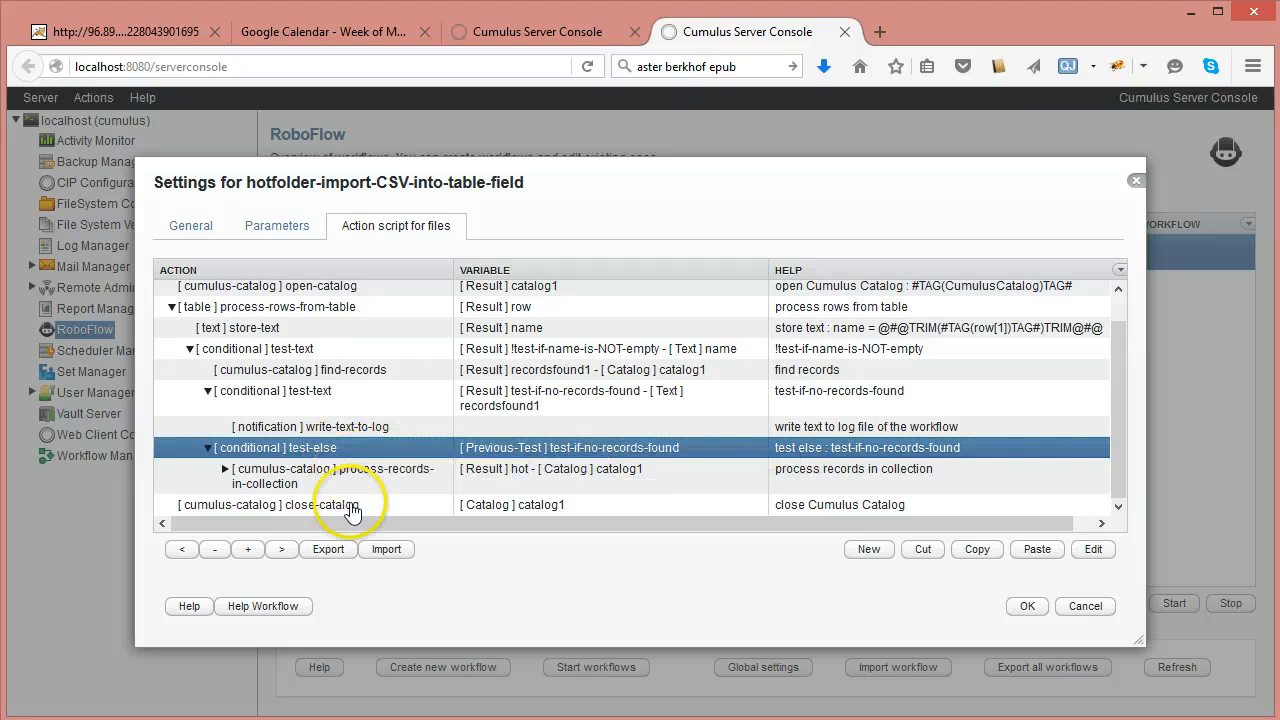
click(398, 469)
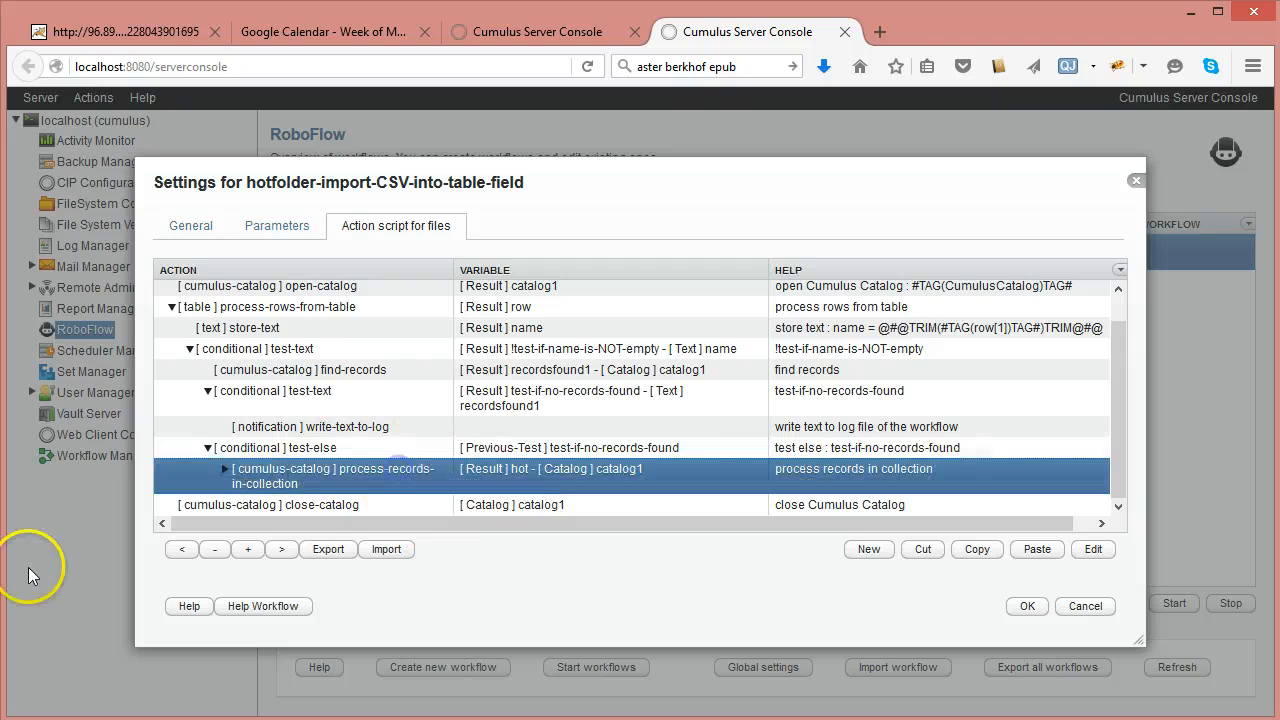
double_click(235, 478)
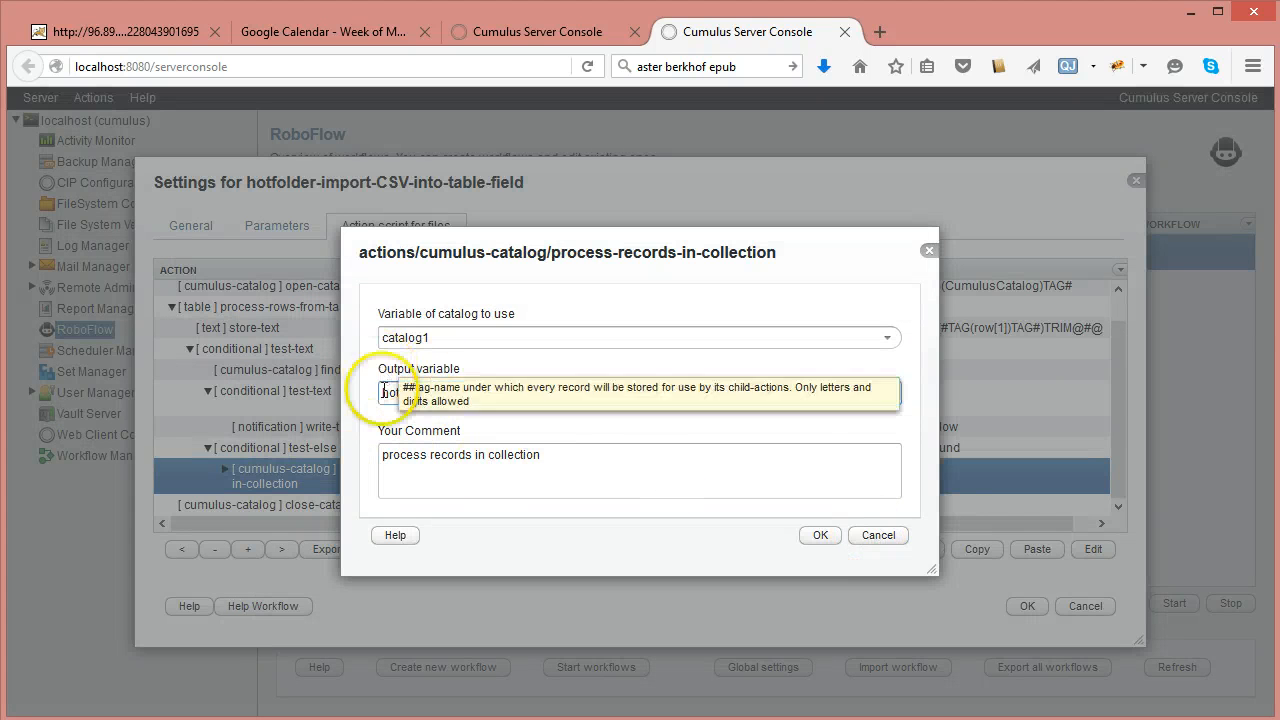
click(879, 537)
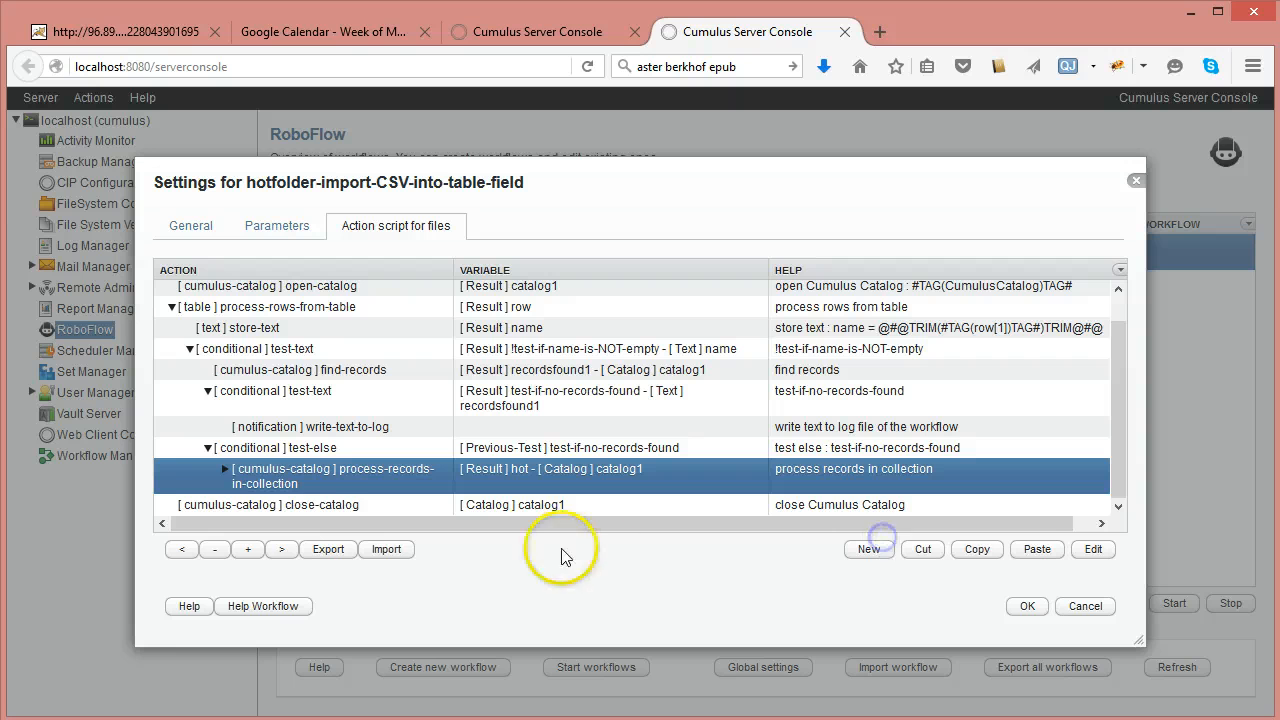
- Expand process-records-in-collection and review its store-record-field-value-as-text and open-record-table-field actions
click(225, 468)
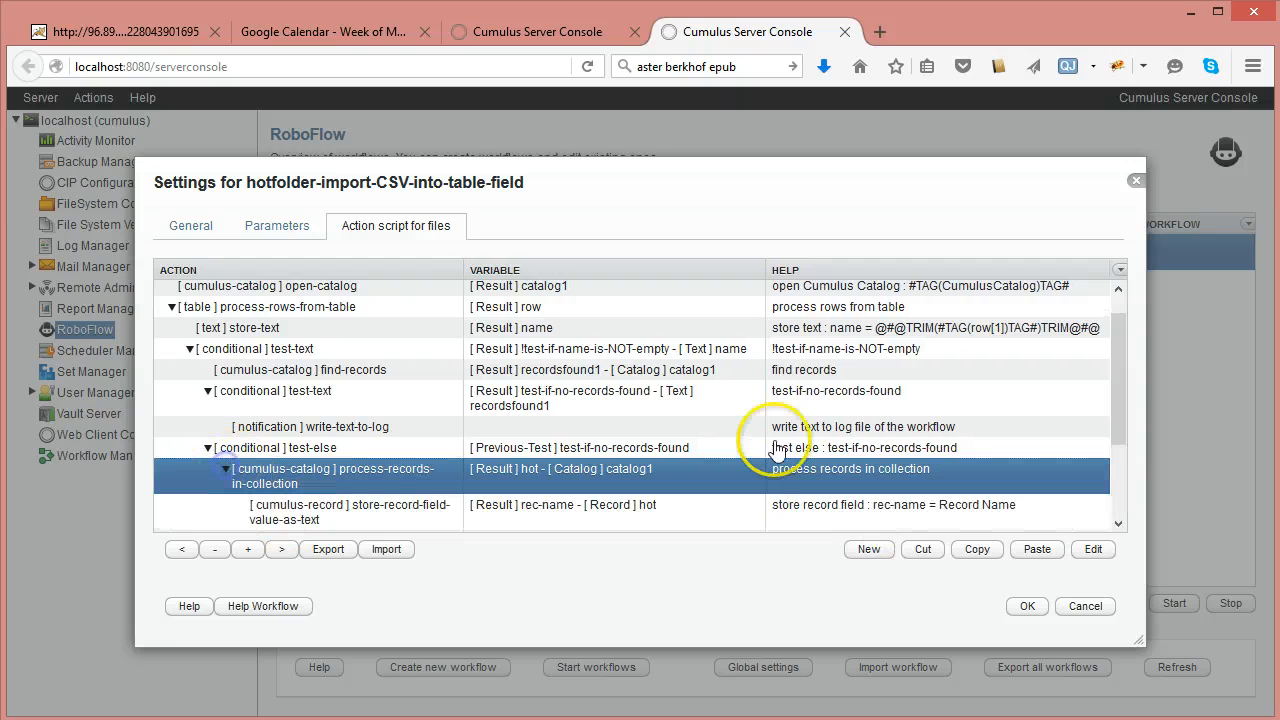
drag(1121, 346, 1123, 466)
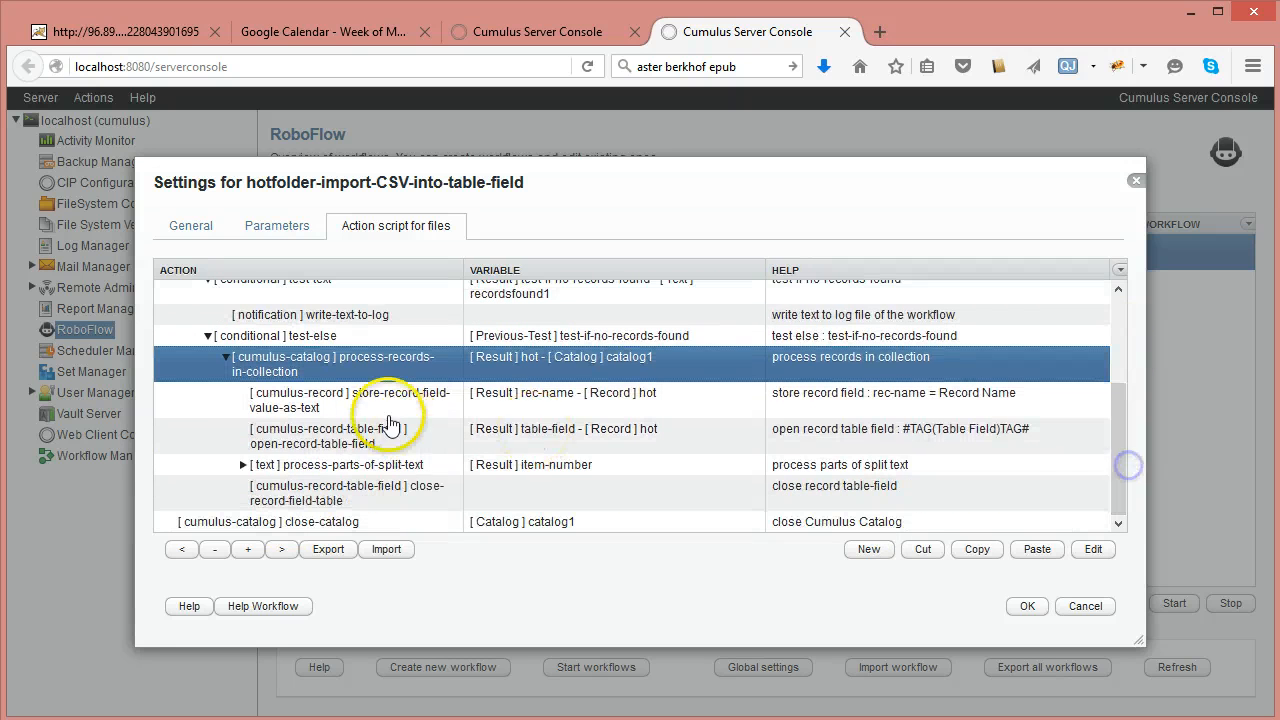
click(397, 404)
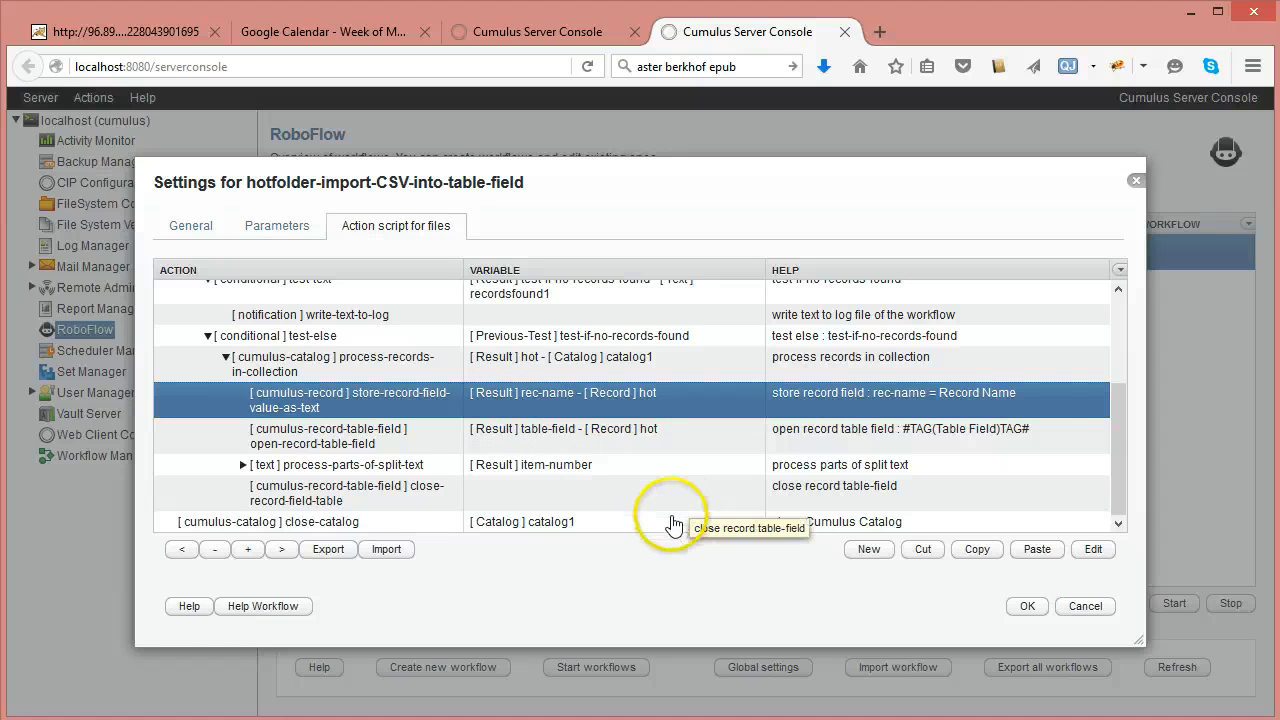
click(381, 447)
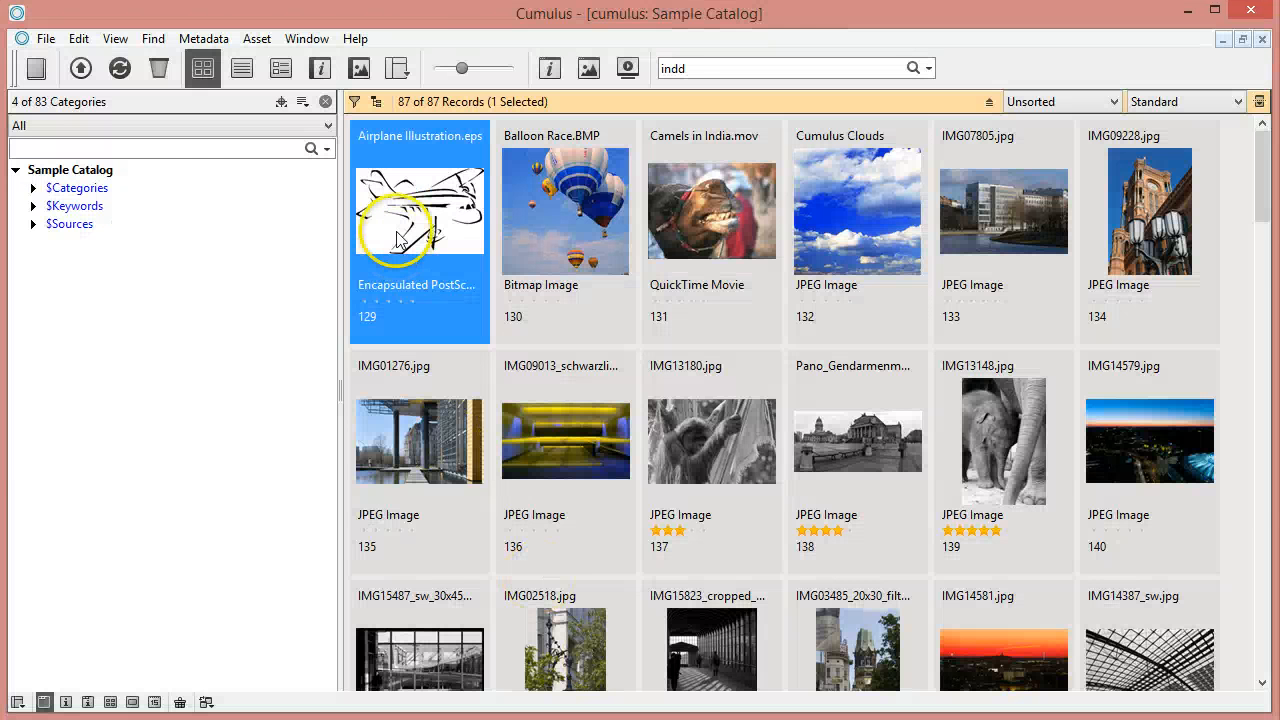
- In the Cumulus client, open the information for Airplane Illustration.eps and view its Surface color table
double_click(397, 237)
scroll(1249, 371, down, 5)
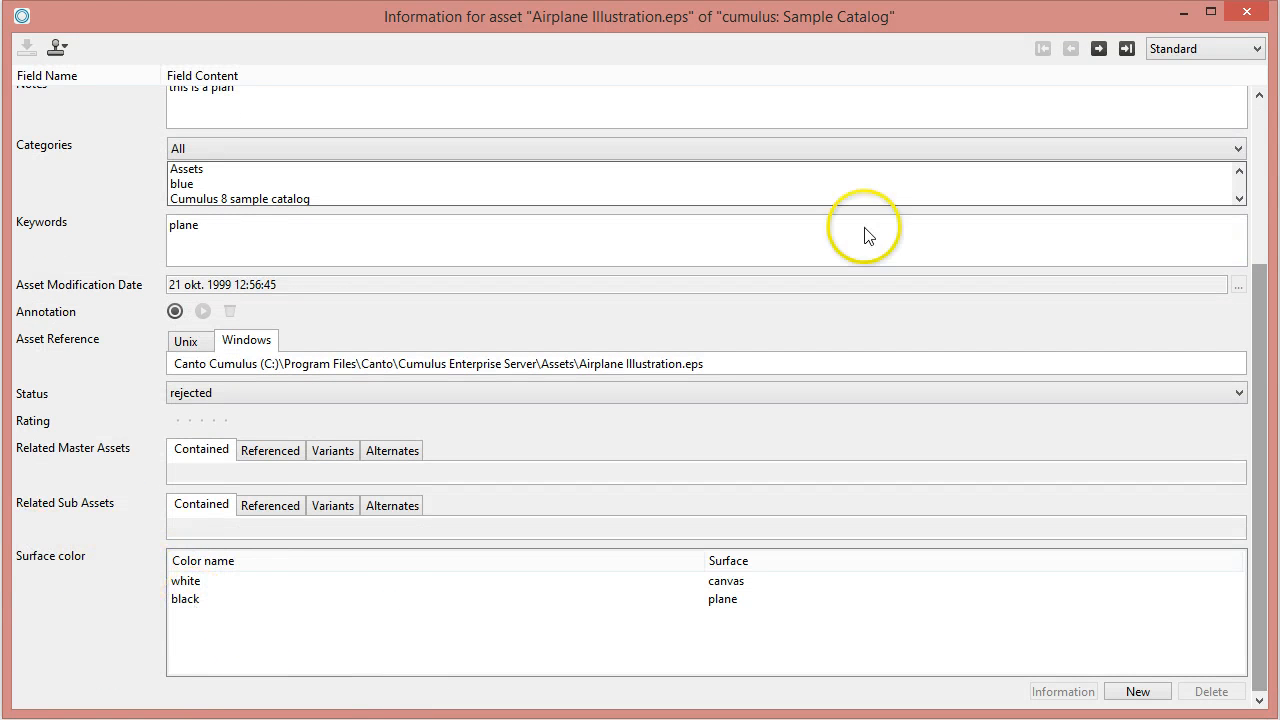
- Close the asset information and review the close-record-field-table, process-parts-of-split-text and test-else actions in the workflow's action script
click(1248, 14)
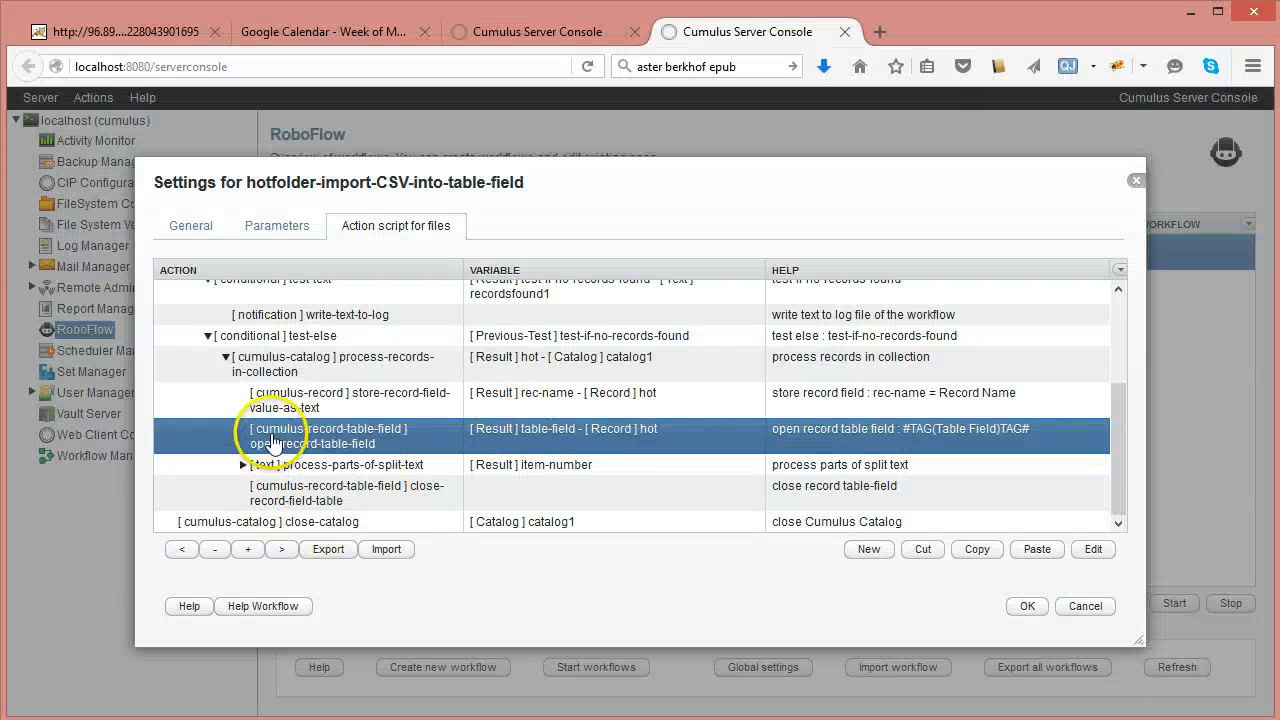
click(278, 494)
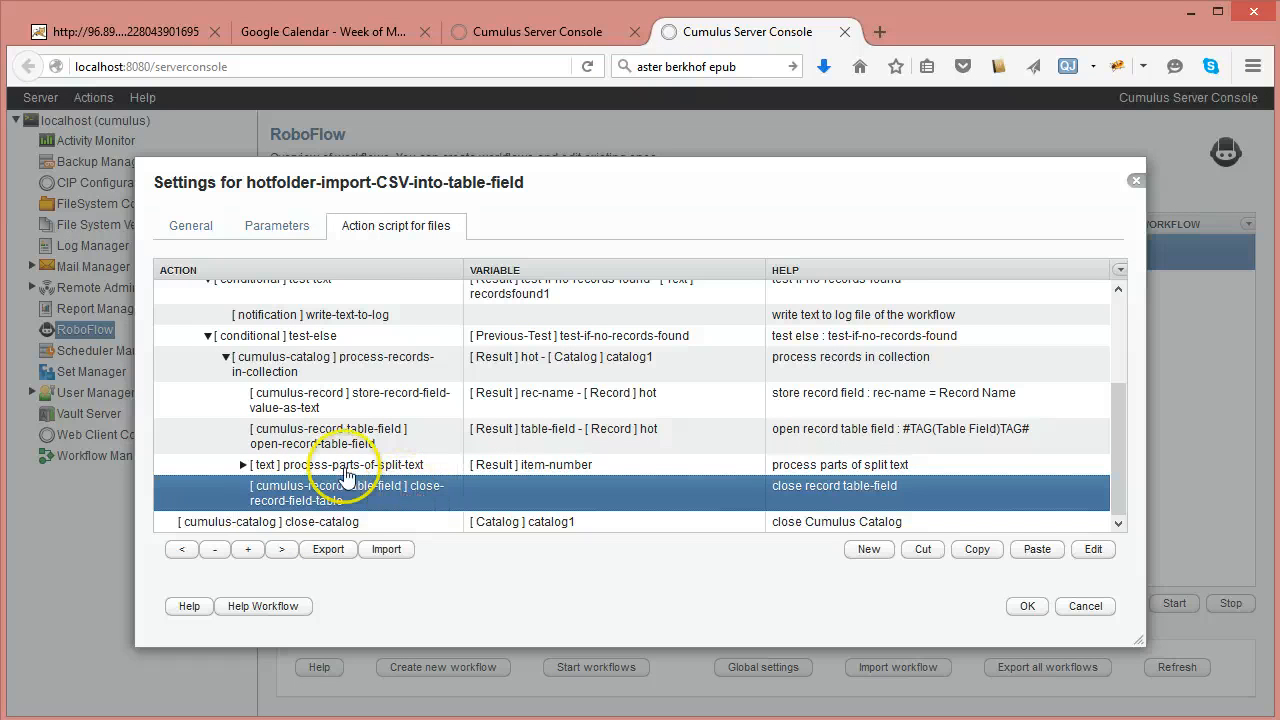
click(280, 469)
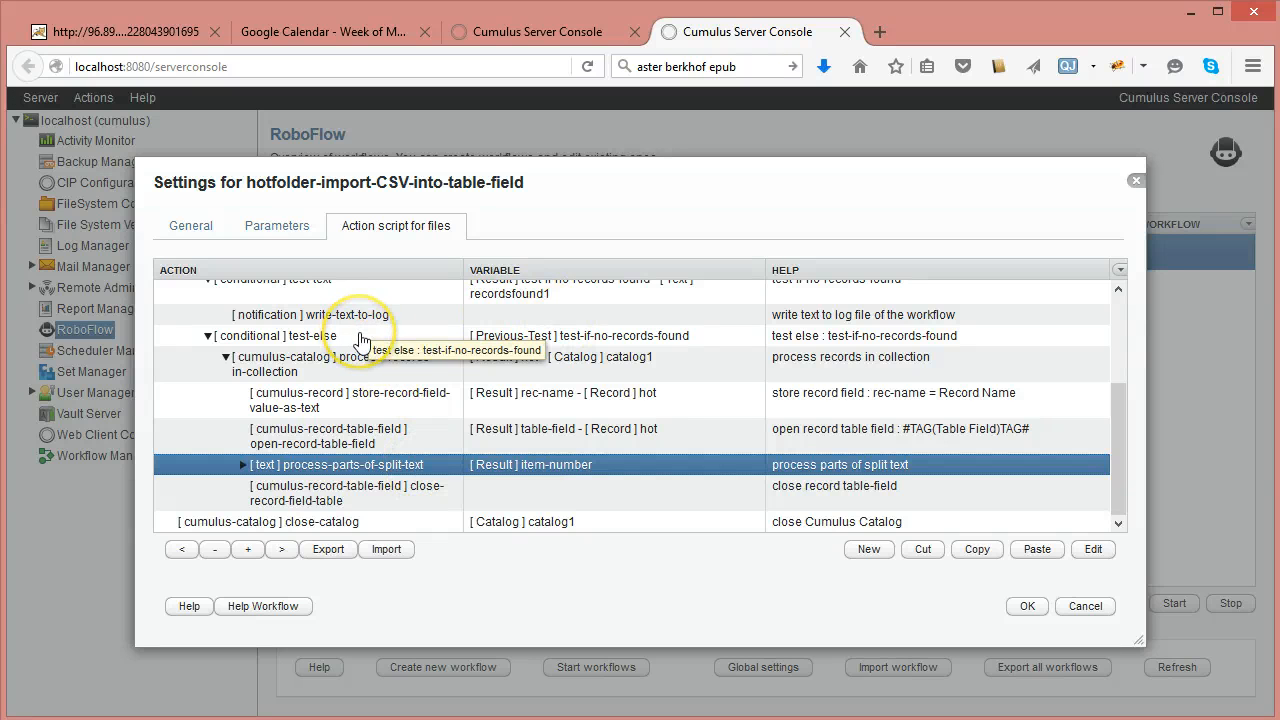
click(360, 338)
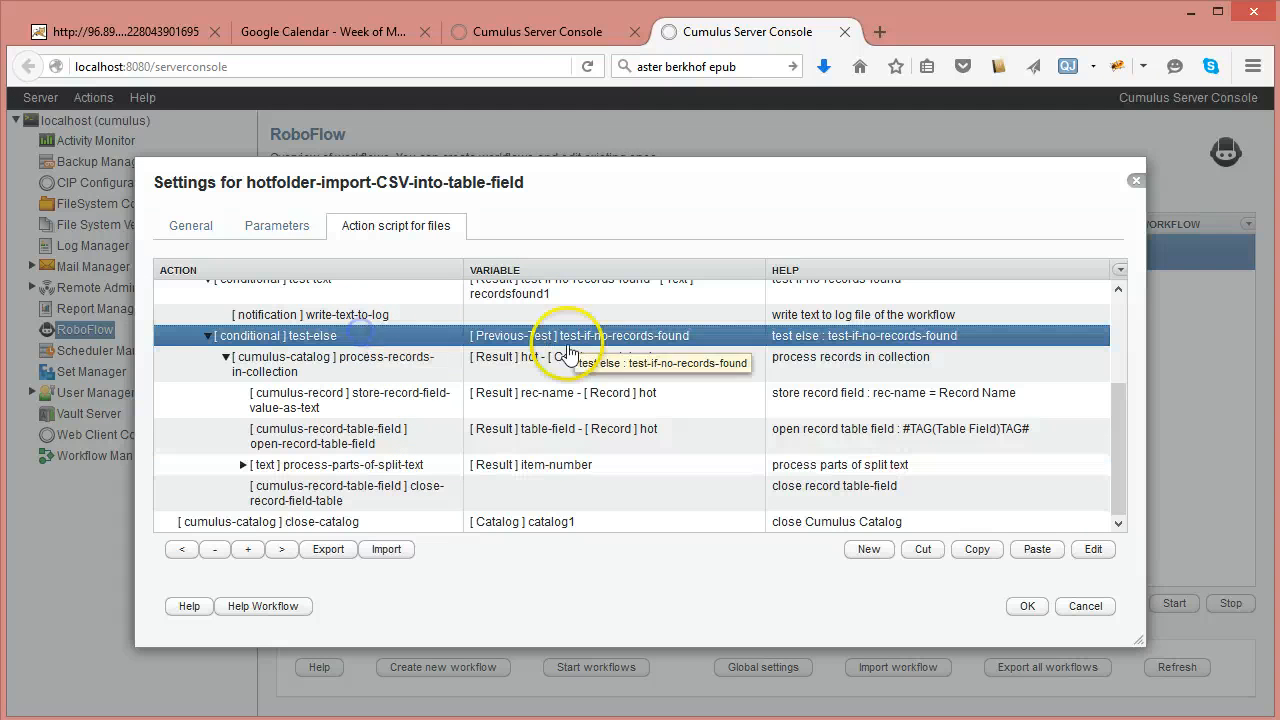
- Inspect the column reference in the store-text action for the name variable under process-rows-from-table, and close it without saving
scroll(850, 395, up, 2)
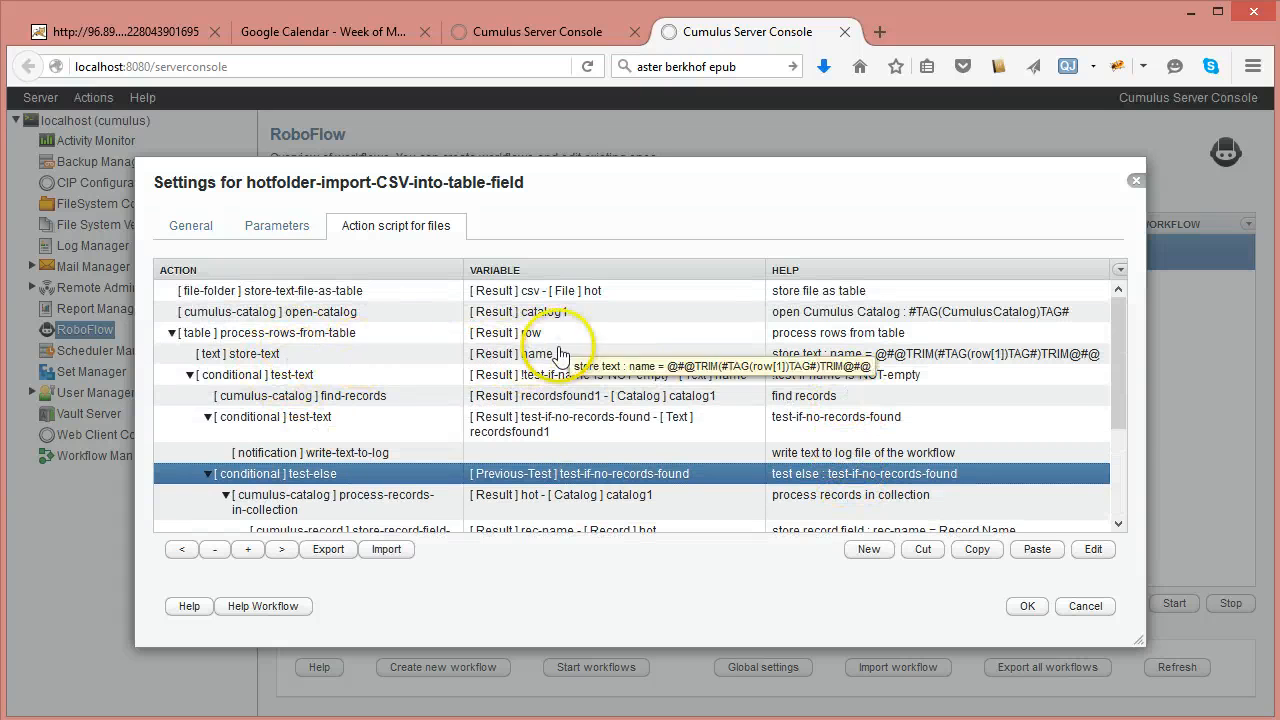
click(525, 334)
click(330, 356)
double_click(330, 356)
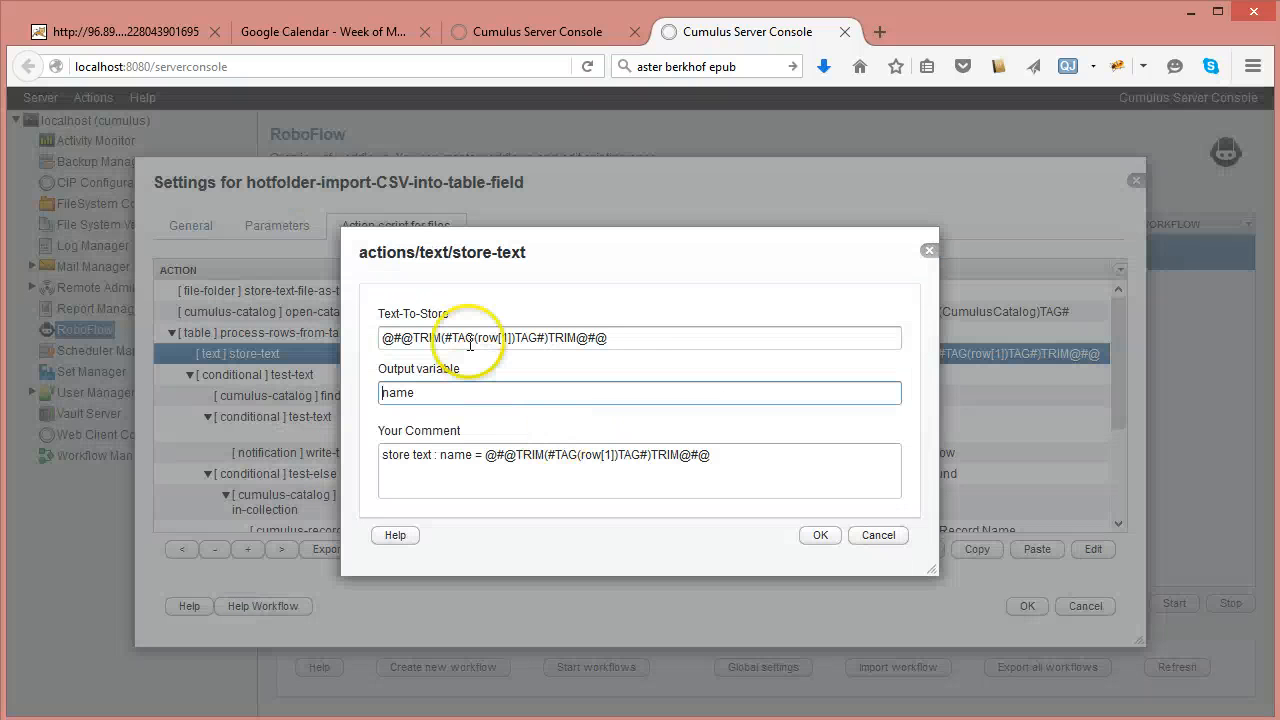
click(507, 338)
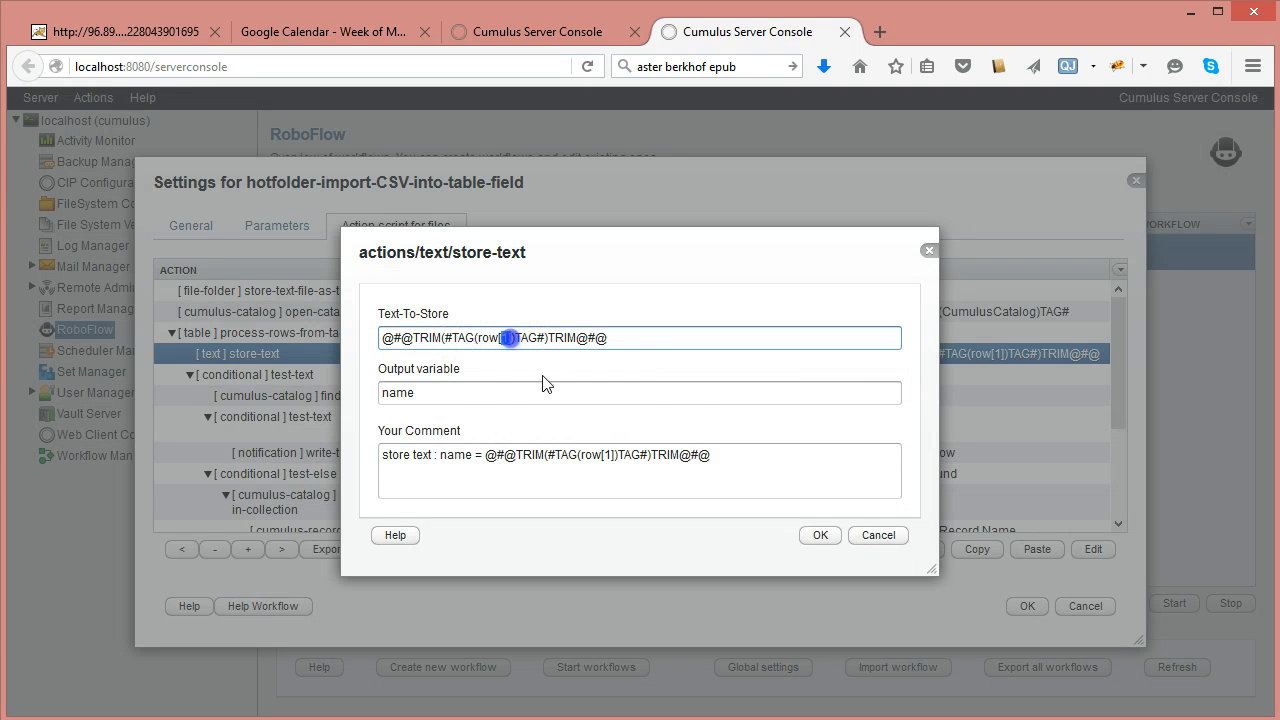
click(878, 535)
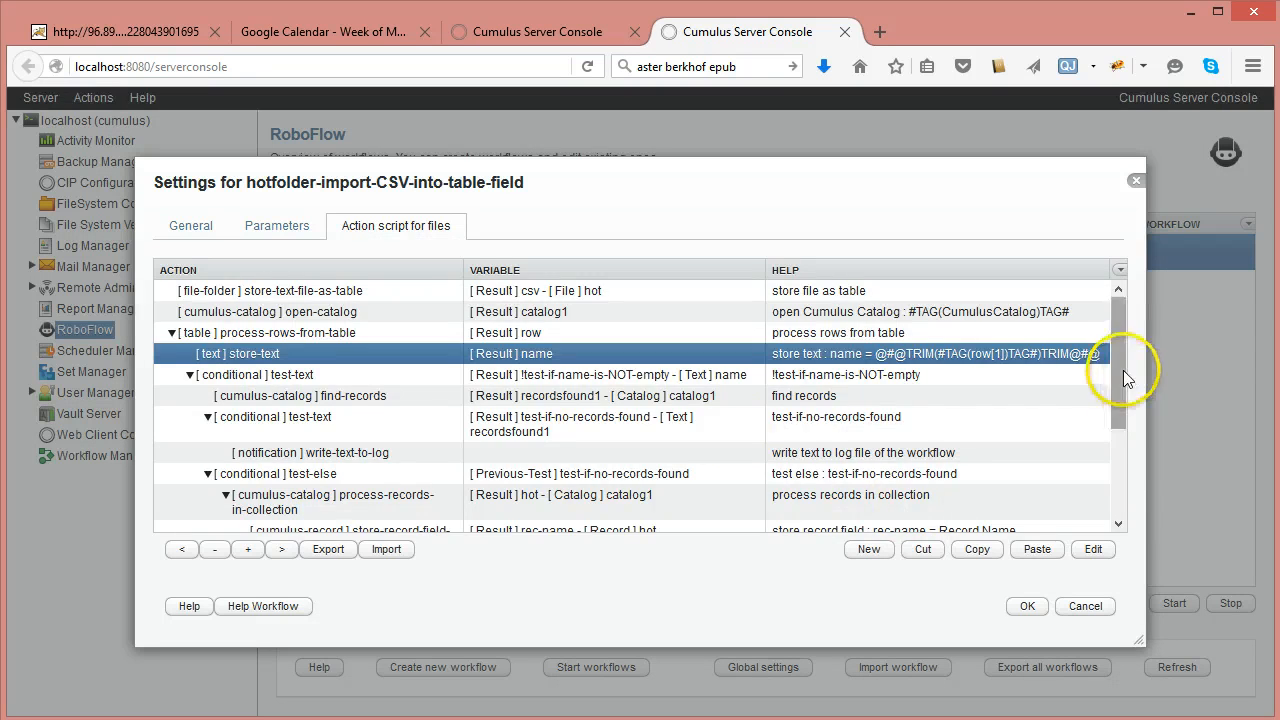
- Open the process-parts-of-split-text action and compare it with the column layout in import-for-vsv.xlsx, returning to the server console
drag(1123, 370, 1149, 508)
click(345, 470)
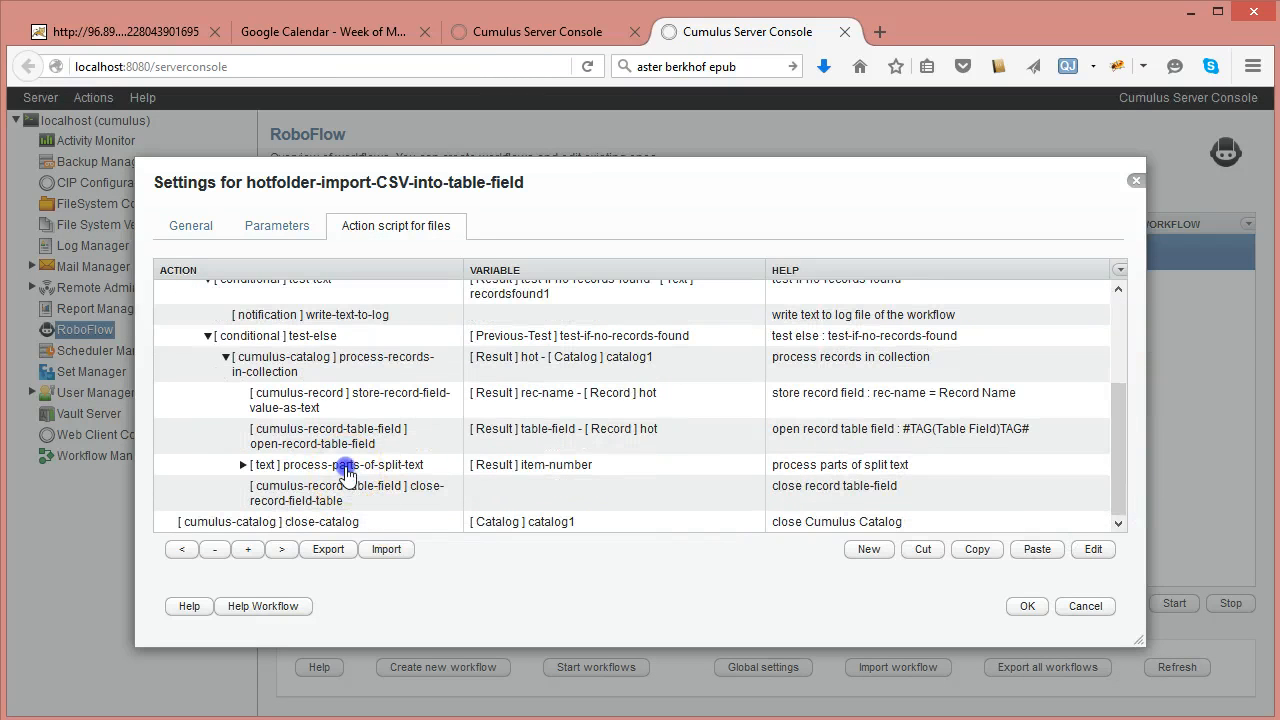
double_click(660, 470)
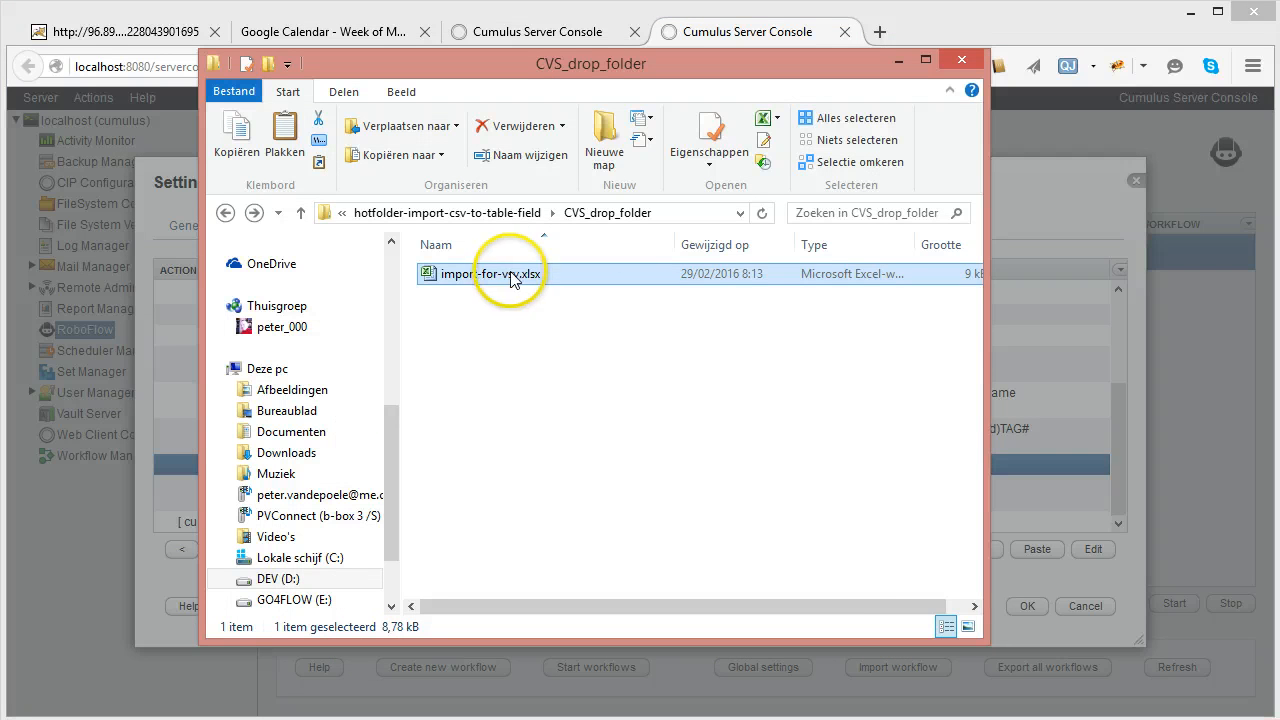
double_click(514, 277)
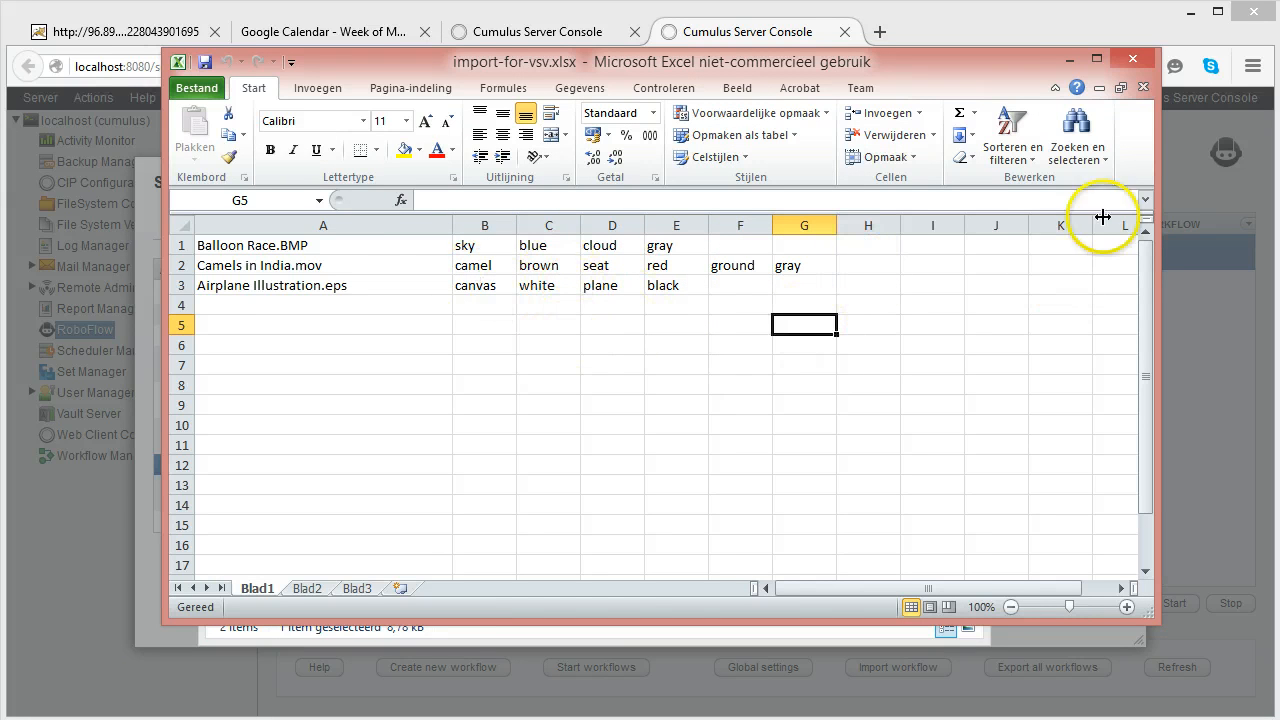
click(1075, 57)
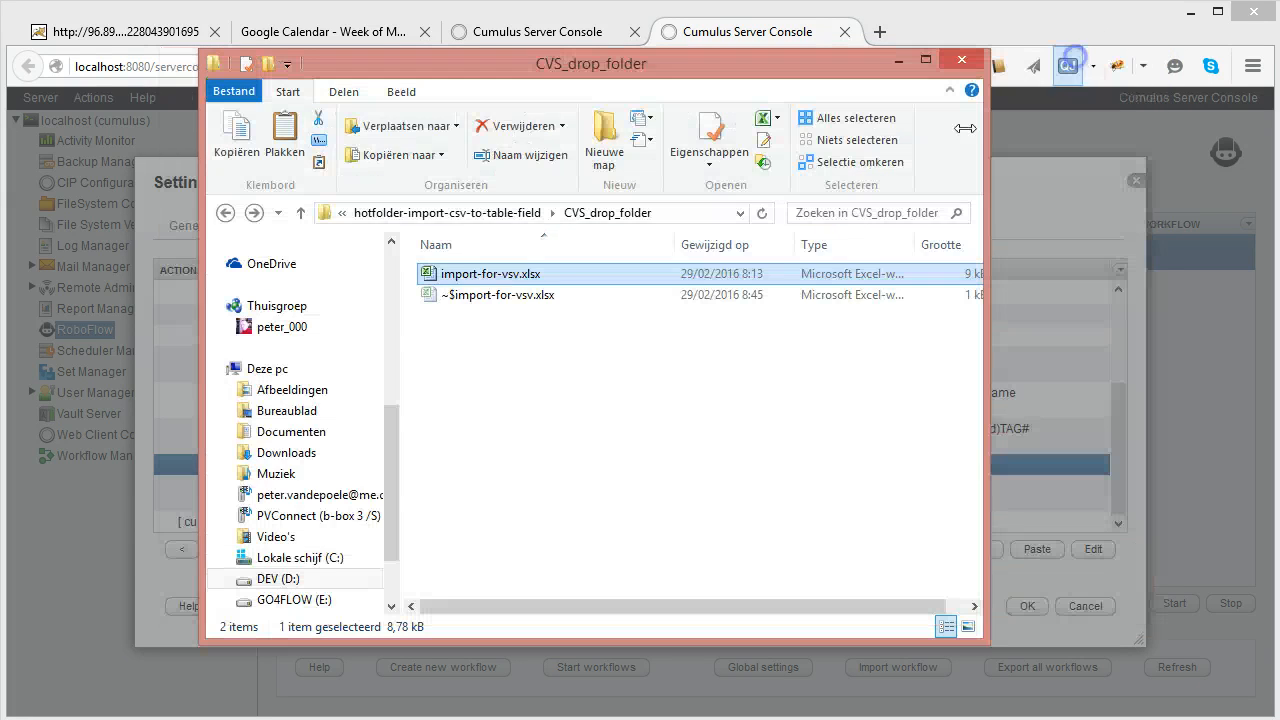
click(172, 492)
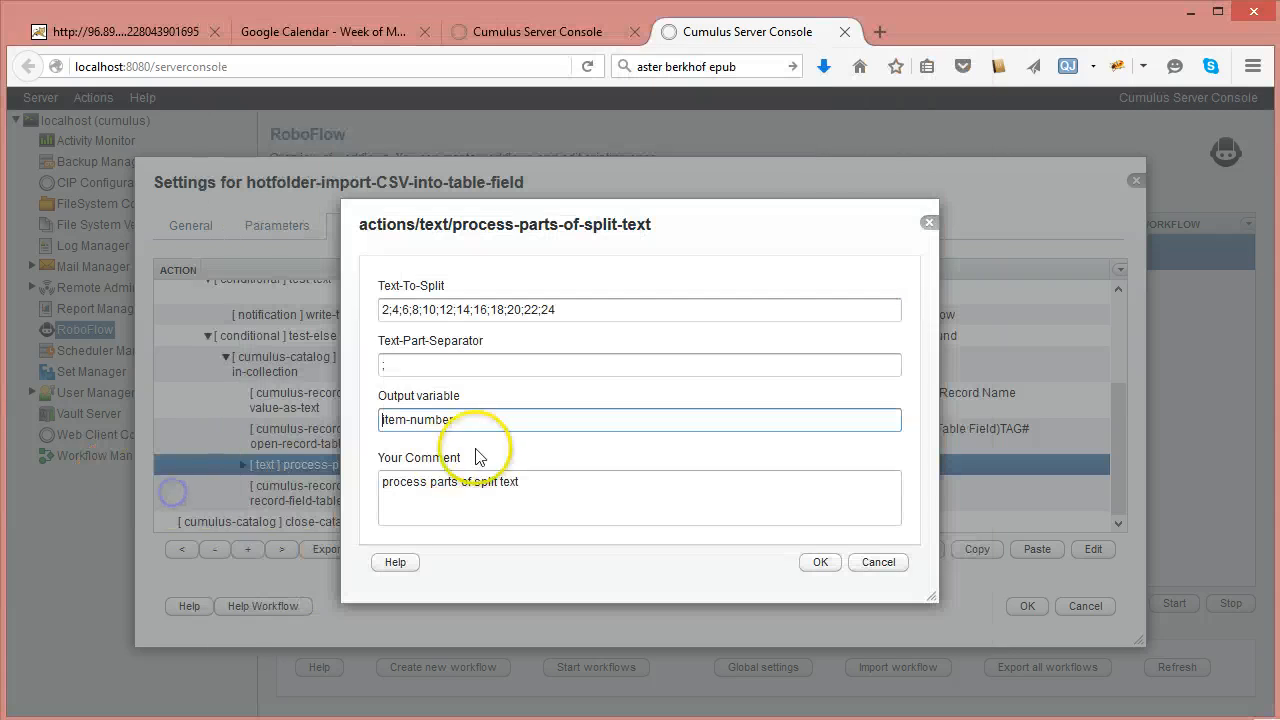
- Examine the column numbers to split and the part separator of process-parts-of-split-text, and close it without saving
click(386, 309)
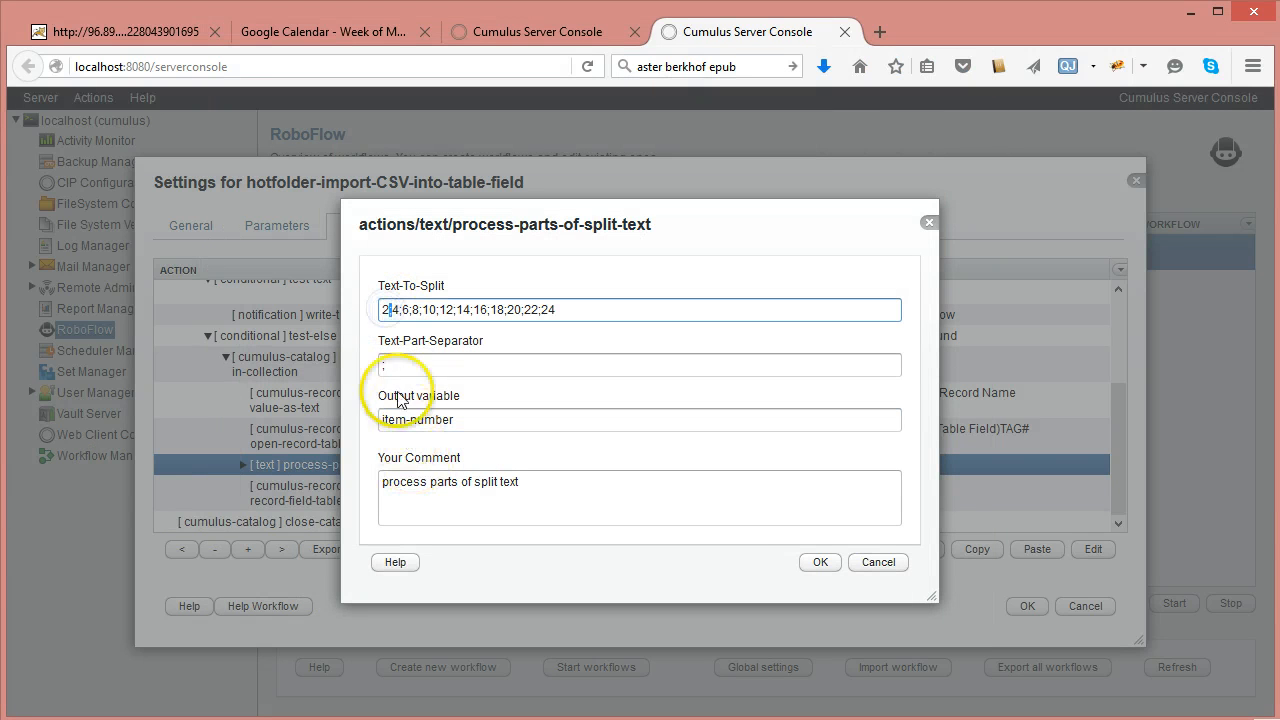
click(414, 362)
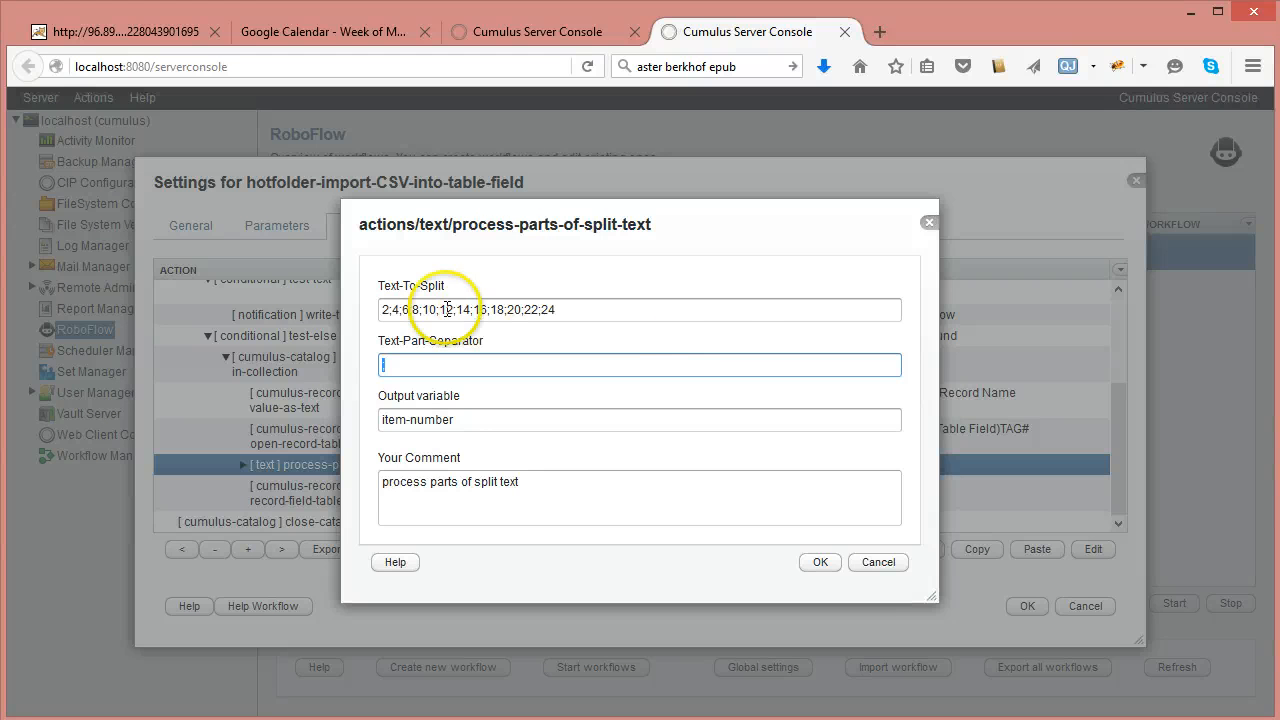
click(385, 309)
drag(385, 309, 389, 309)
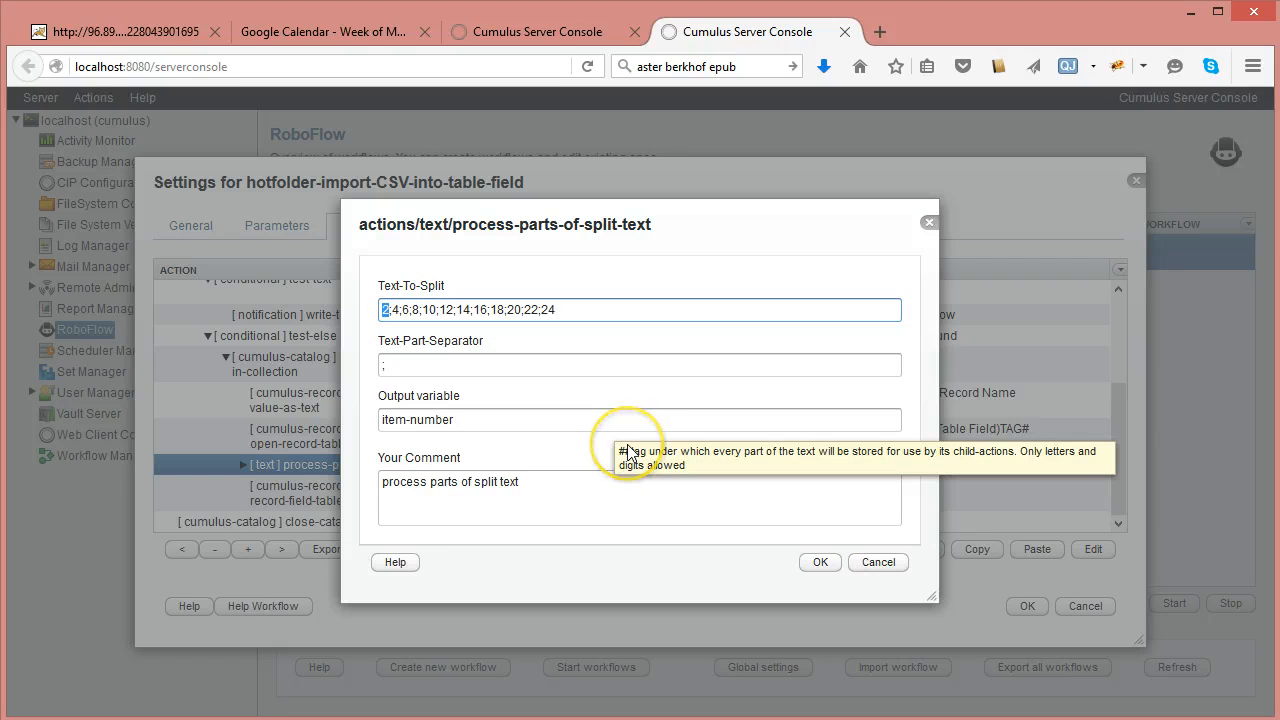
click(878, 562)
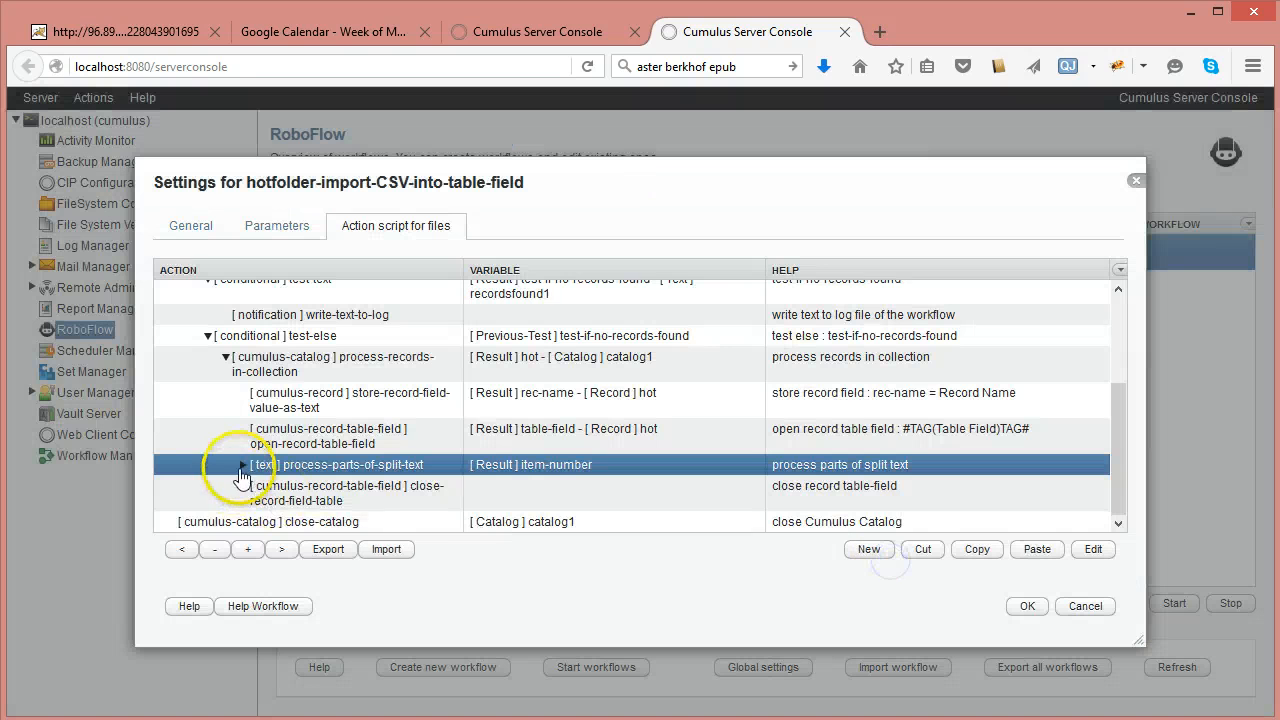
- Expand process-parts-of-split-text, inspect the column number and output variable of its store-column-from-row-as-text action, and close it without saving
click(243, 464)
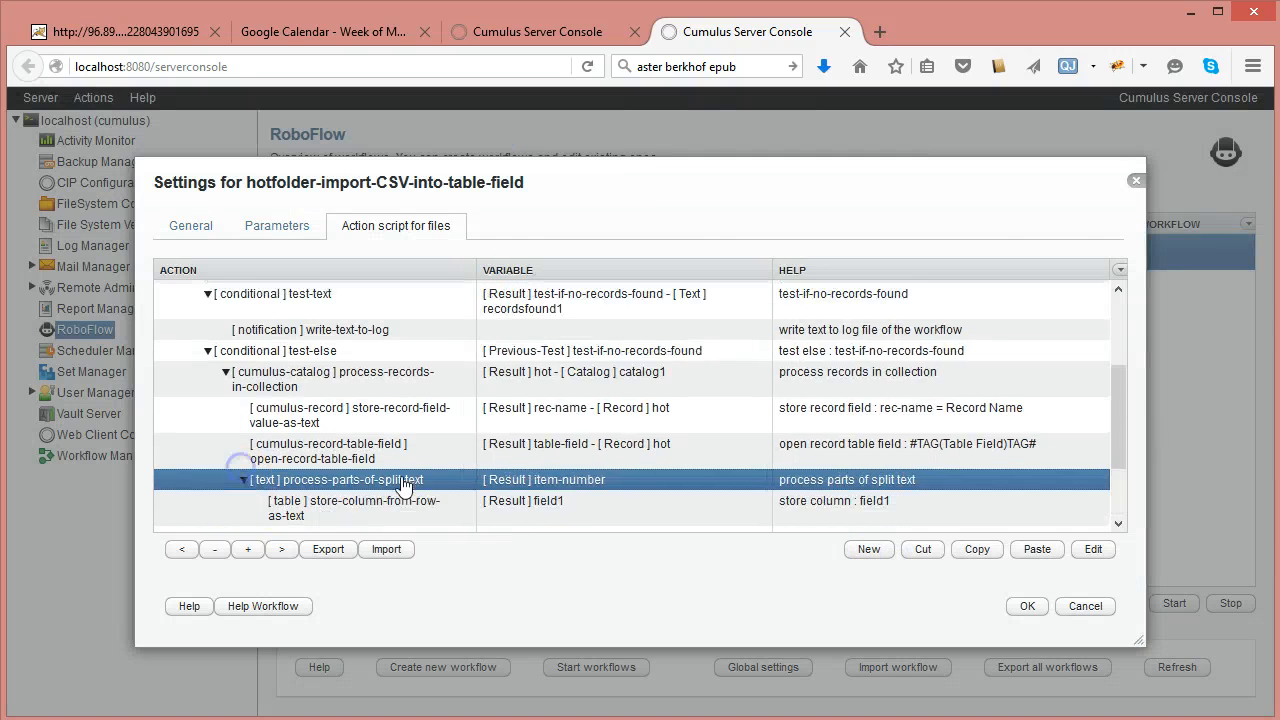
click(1122, 474)
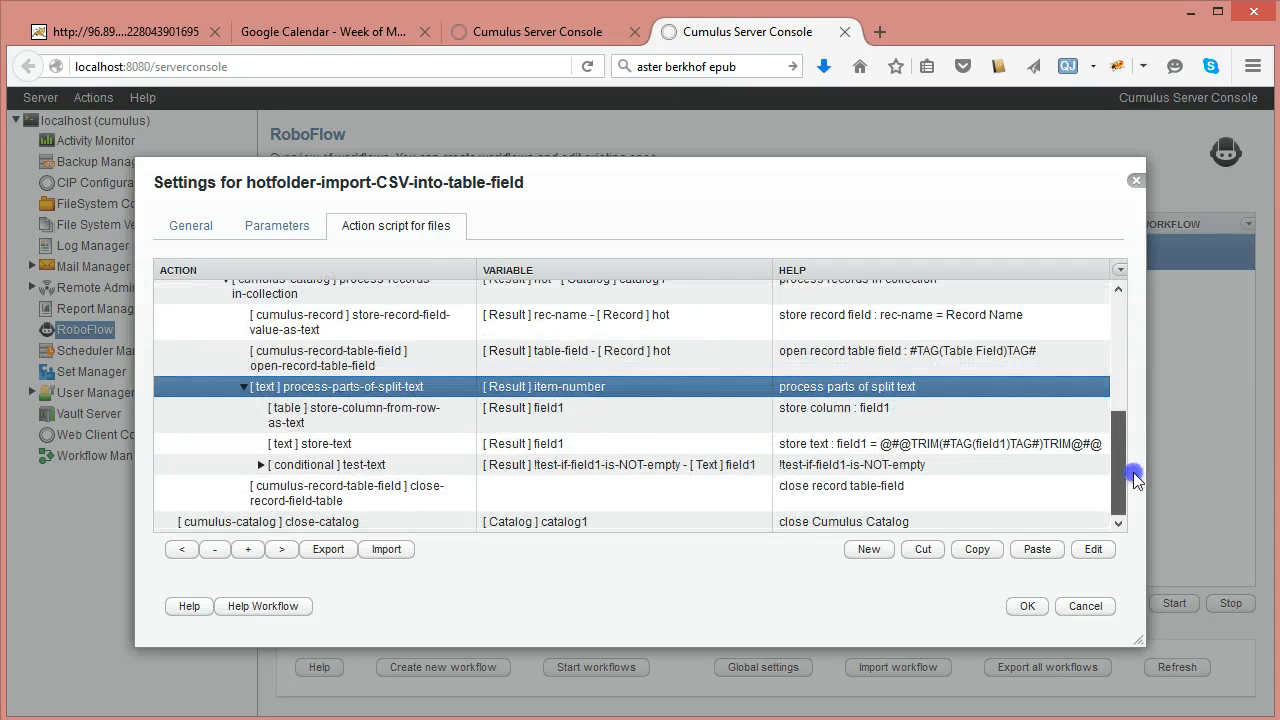
click(364, 415)
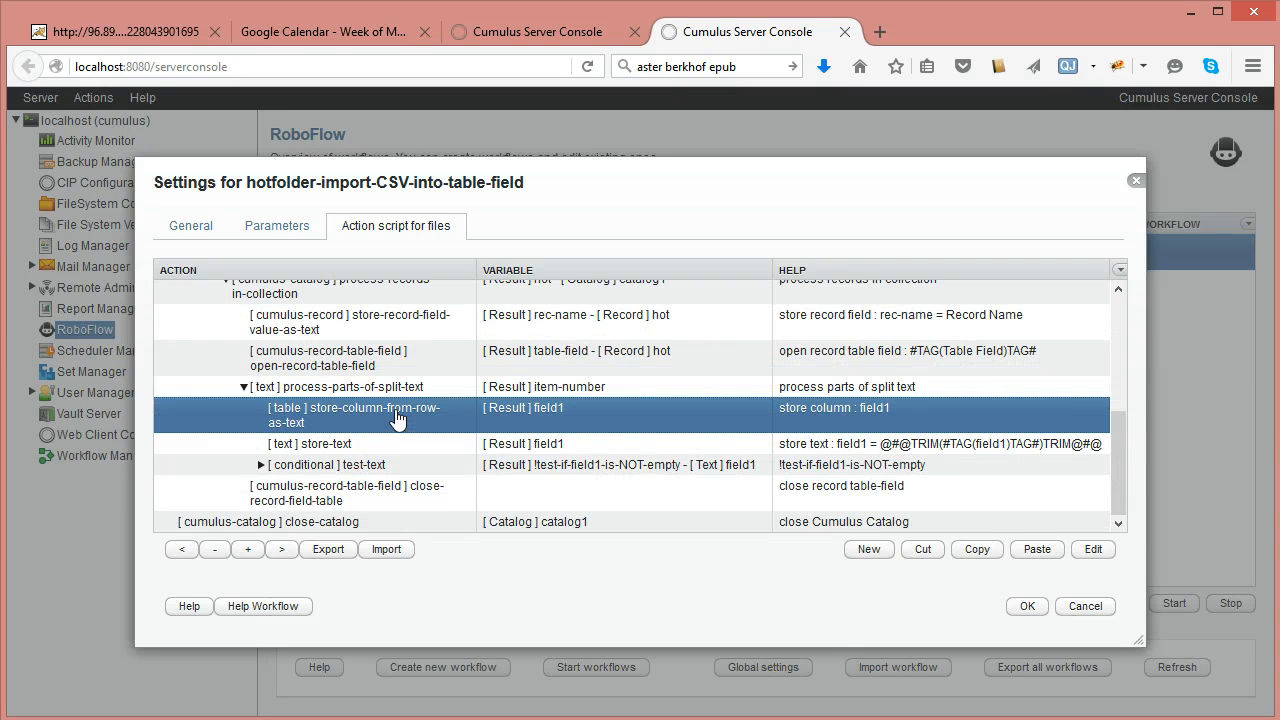
double_click(395, 418)
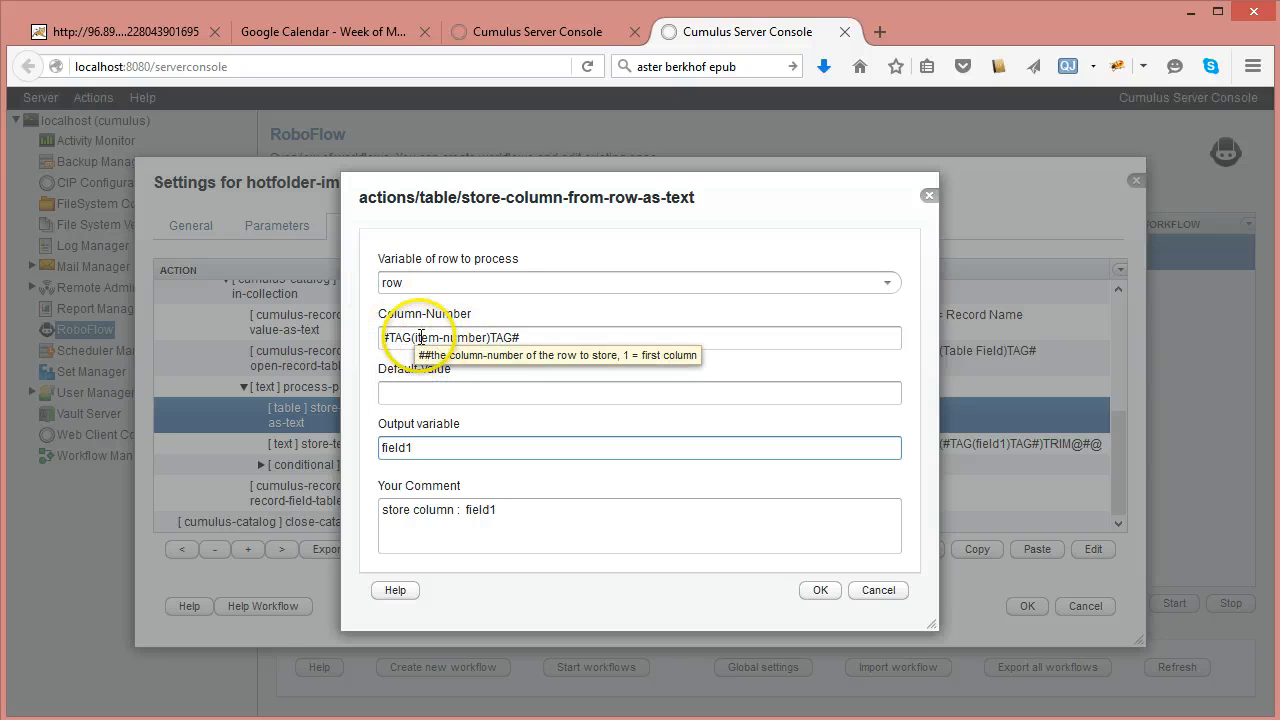
drag(553, 208, 868, 482)
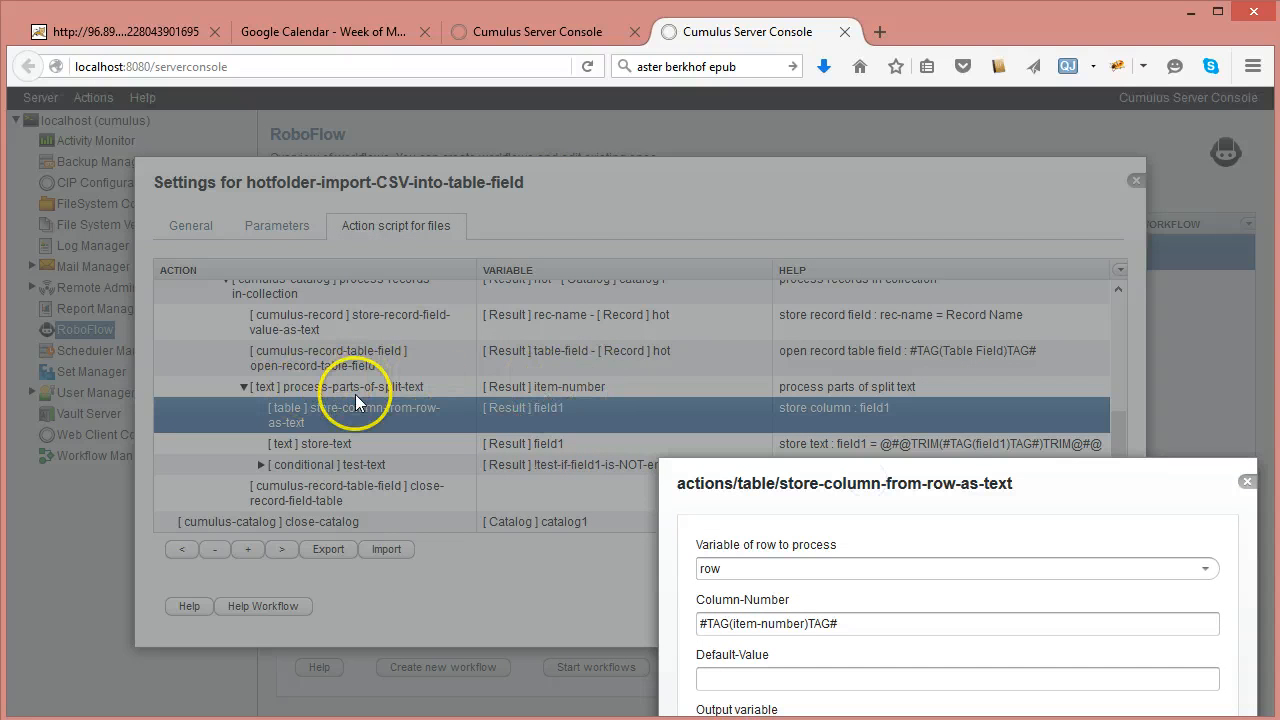
drag(948, 483, 766, 152)
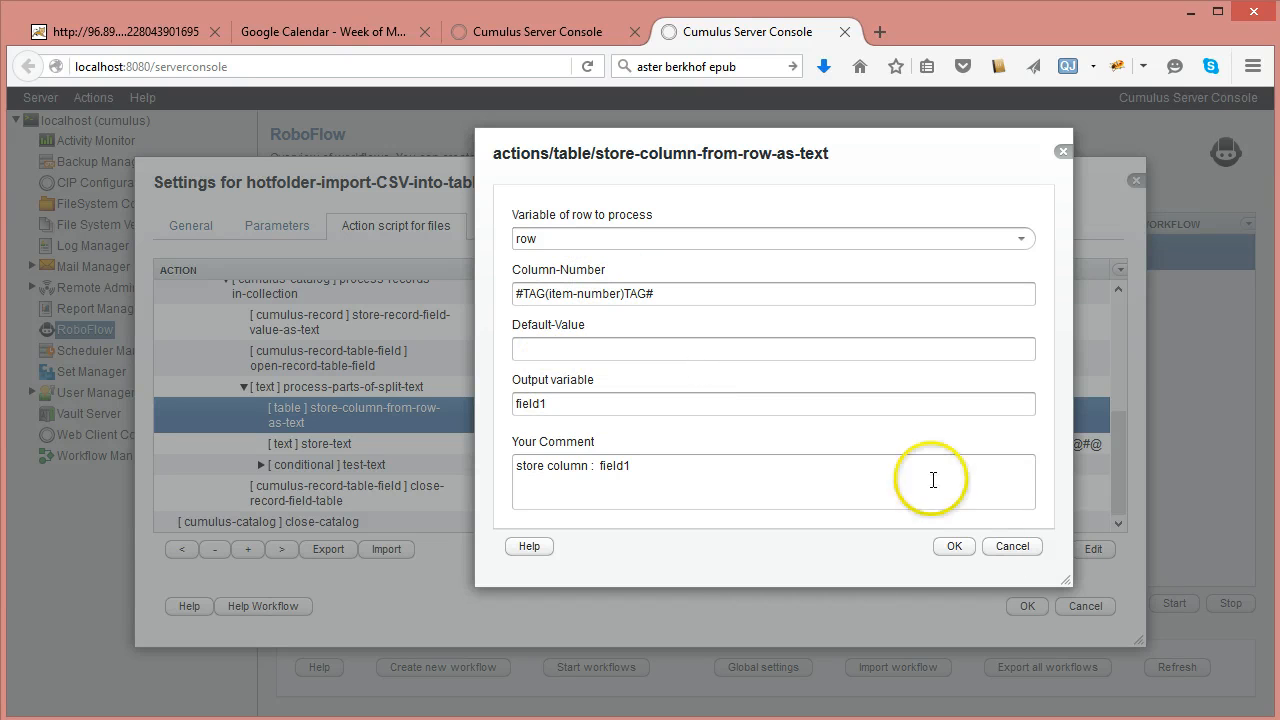
click(1024, 549)
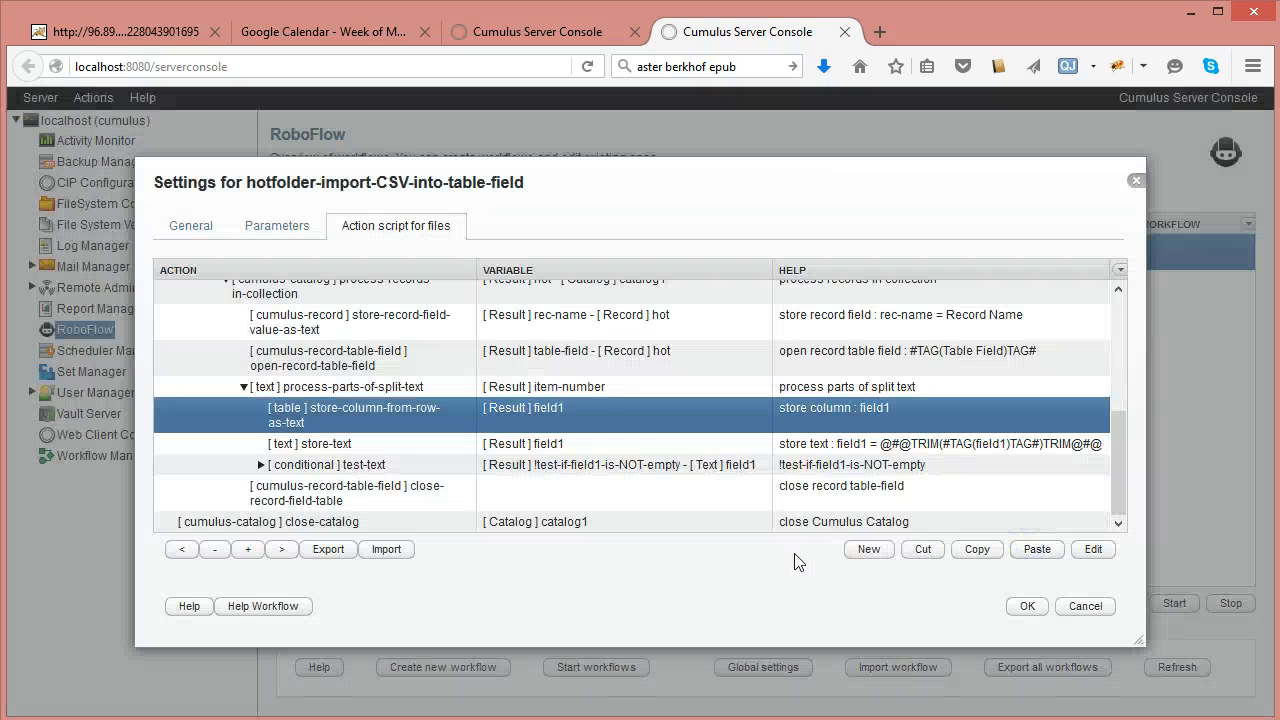
- Inspect the field1 store-text action and the !test-if-field1-is-NOT-empty condition, closing both without saving
double_click(590, 443)
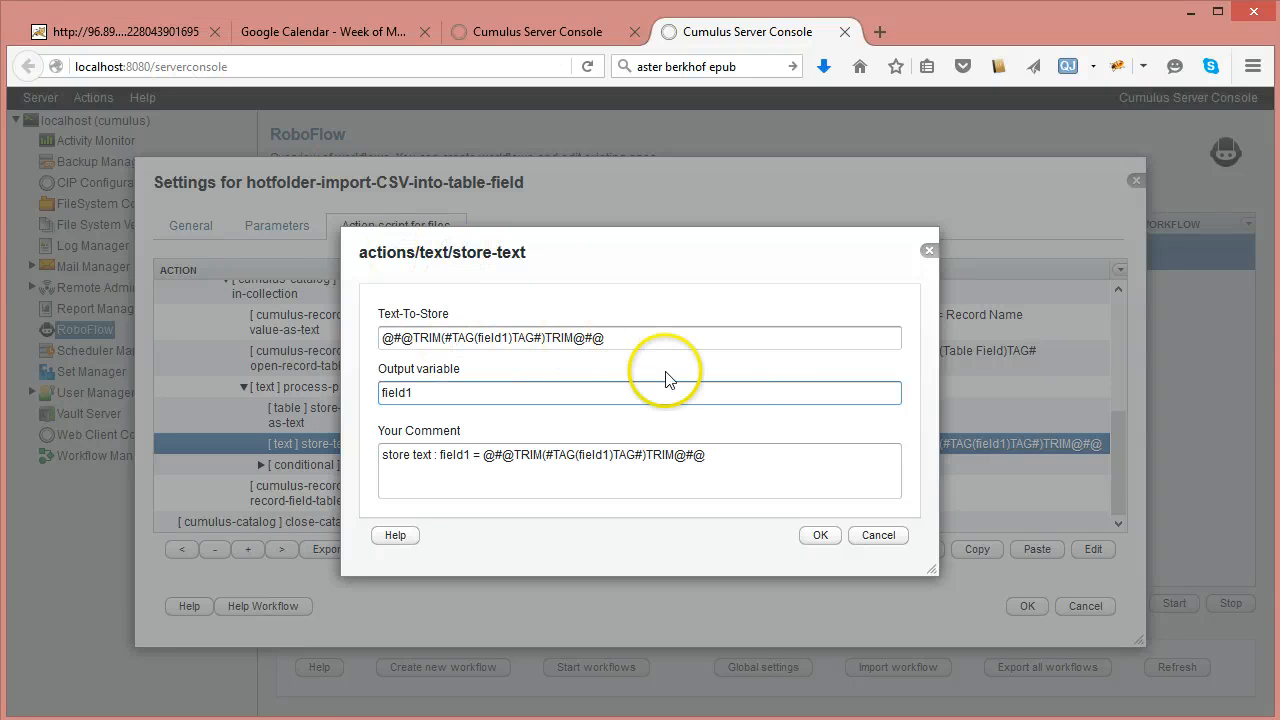
click(875, 536)
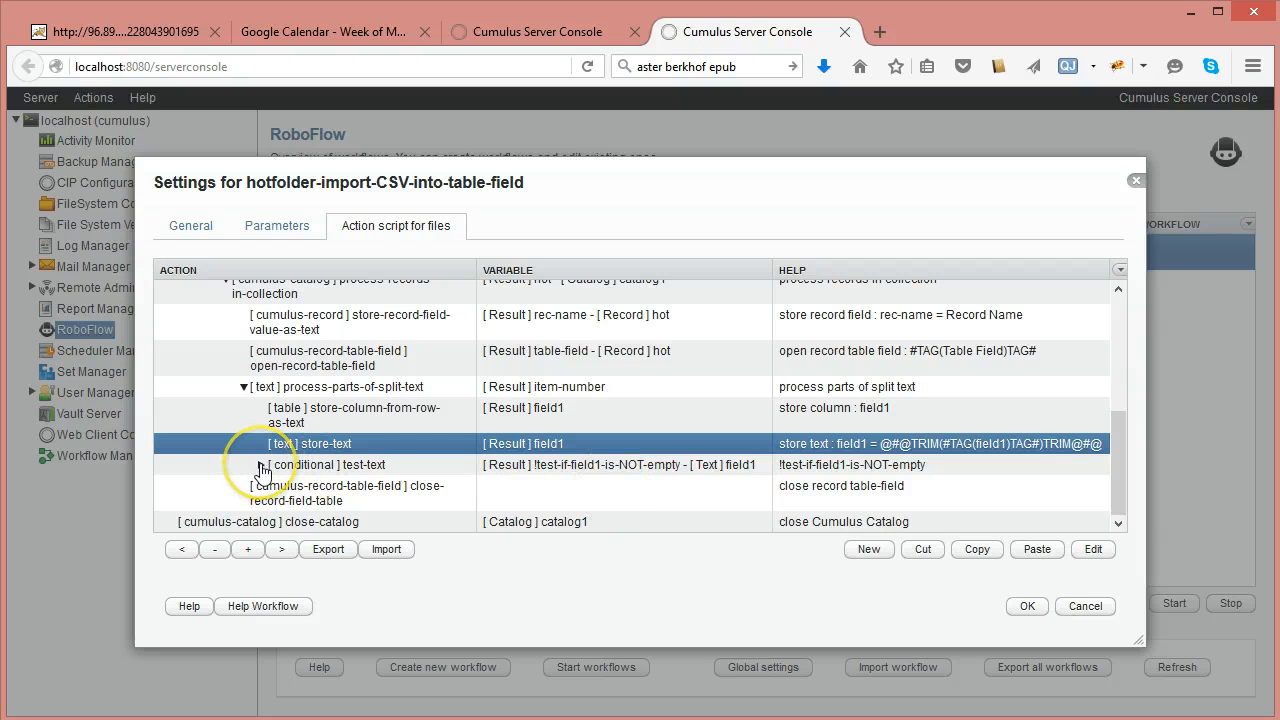
double_click(300, 465)
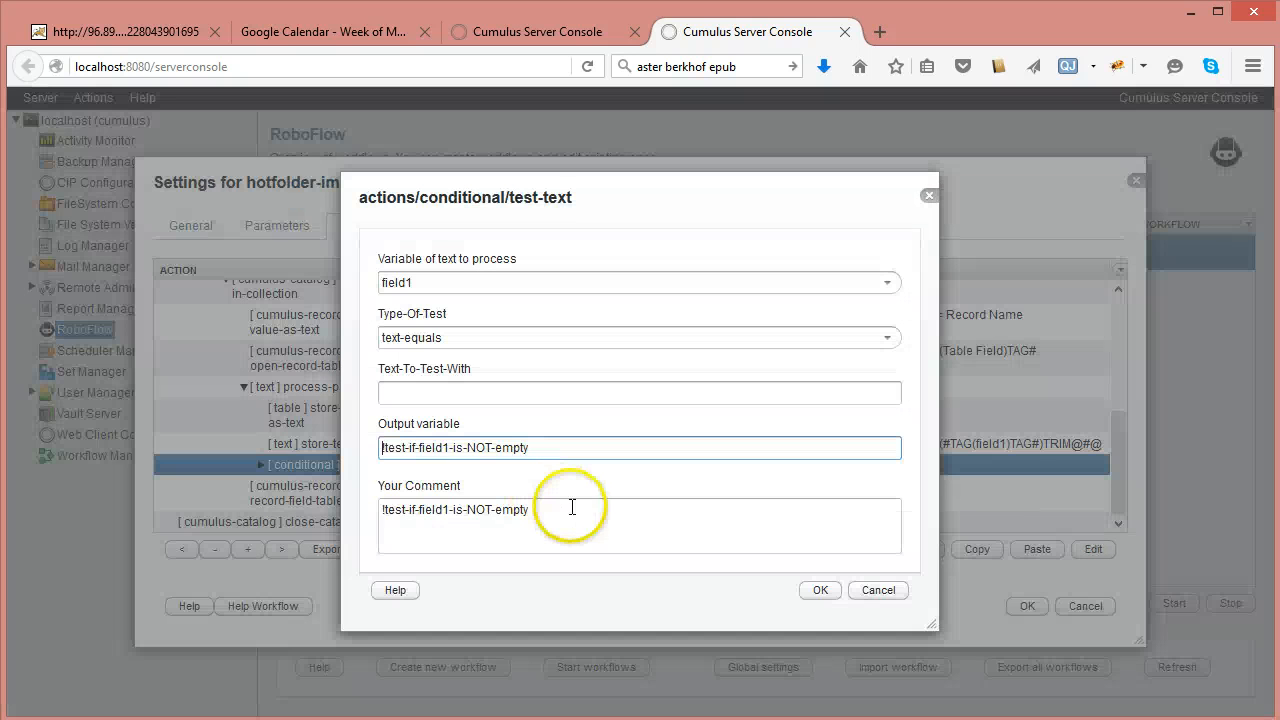
click(870, 590)
- Expand the !test-if-field1-is-NOT-empty condition, inspect its store-incremented-text-value action for item-number, and close it without saving
click(261, 465)
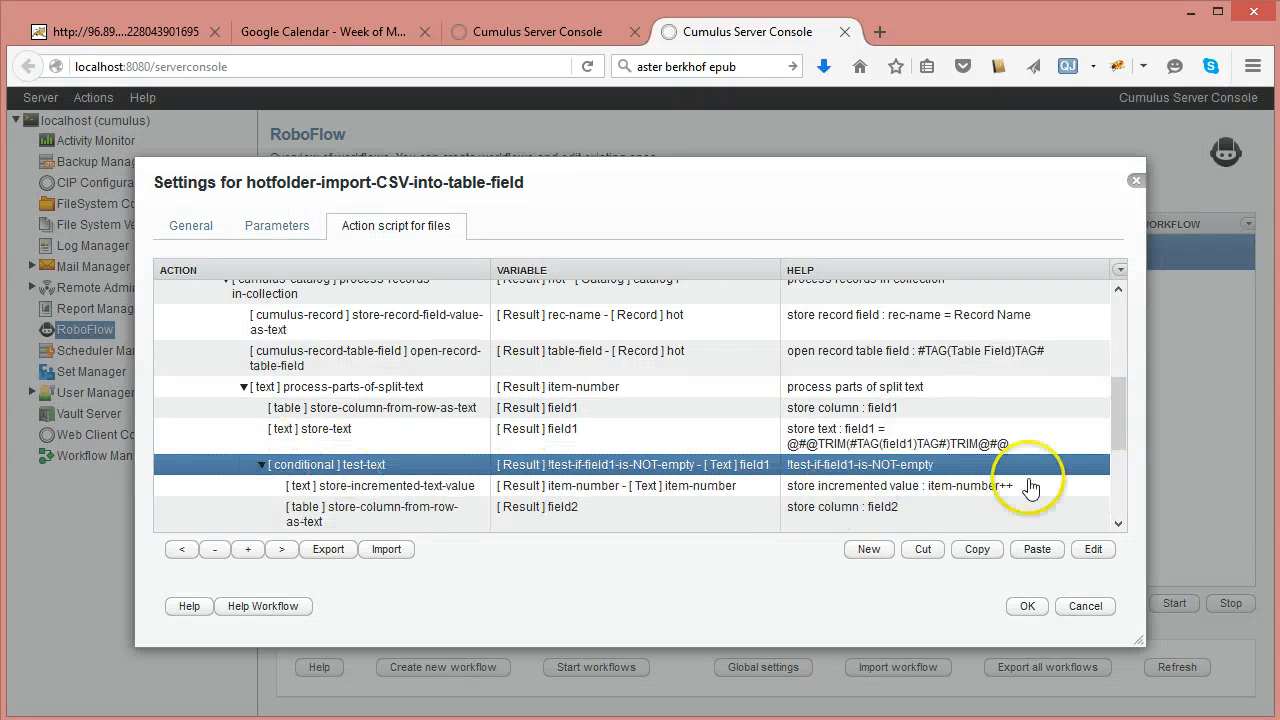
drag(1120, 398, 1120, 448)
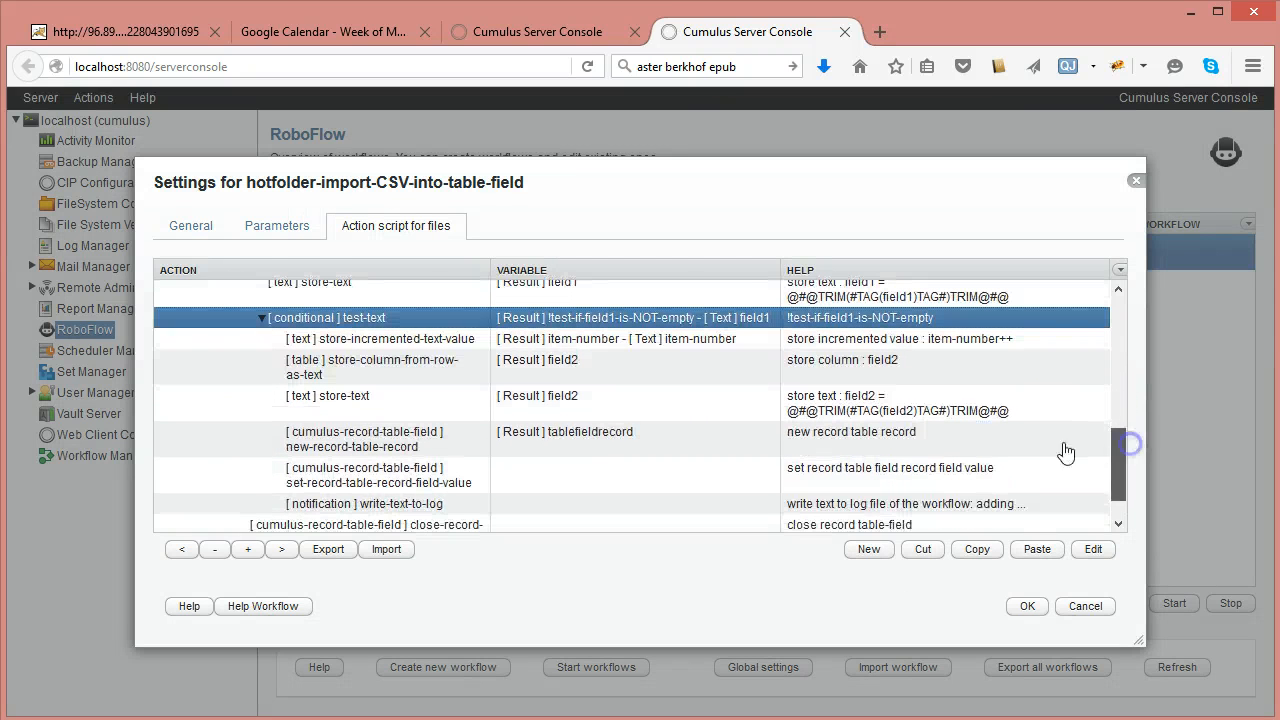
click(375, 342)
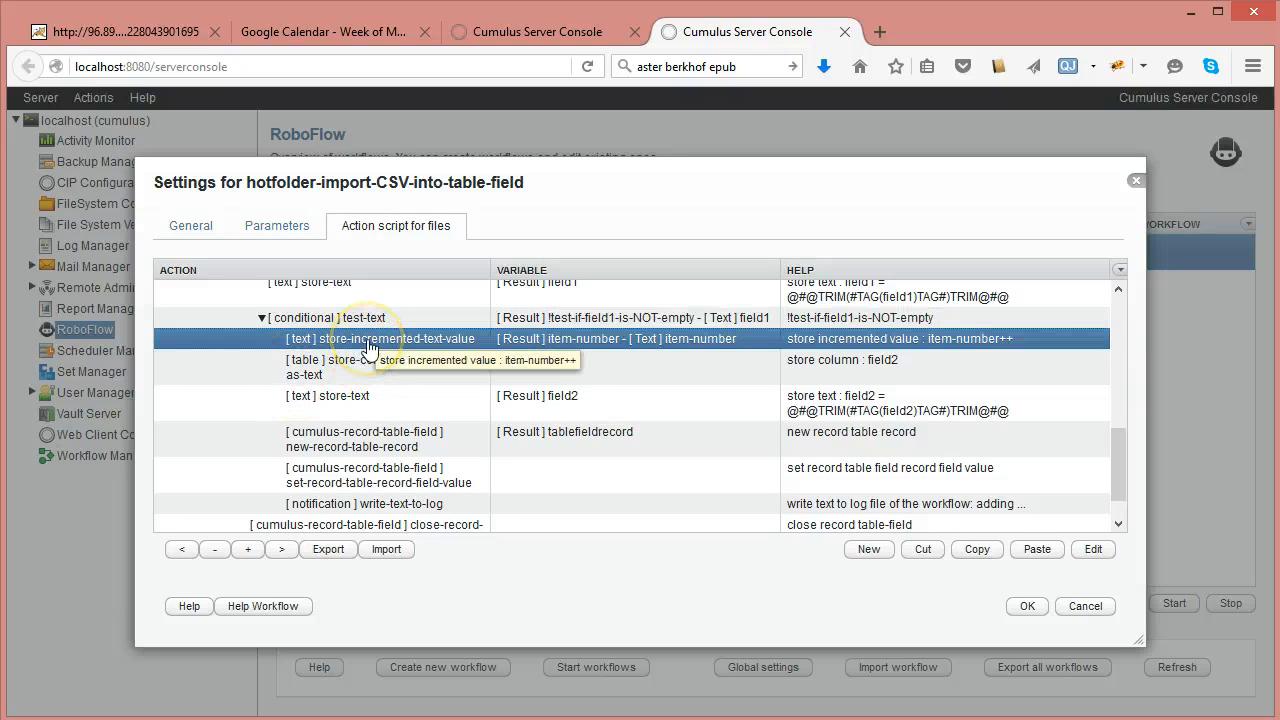
double_click(368, 340)
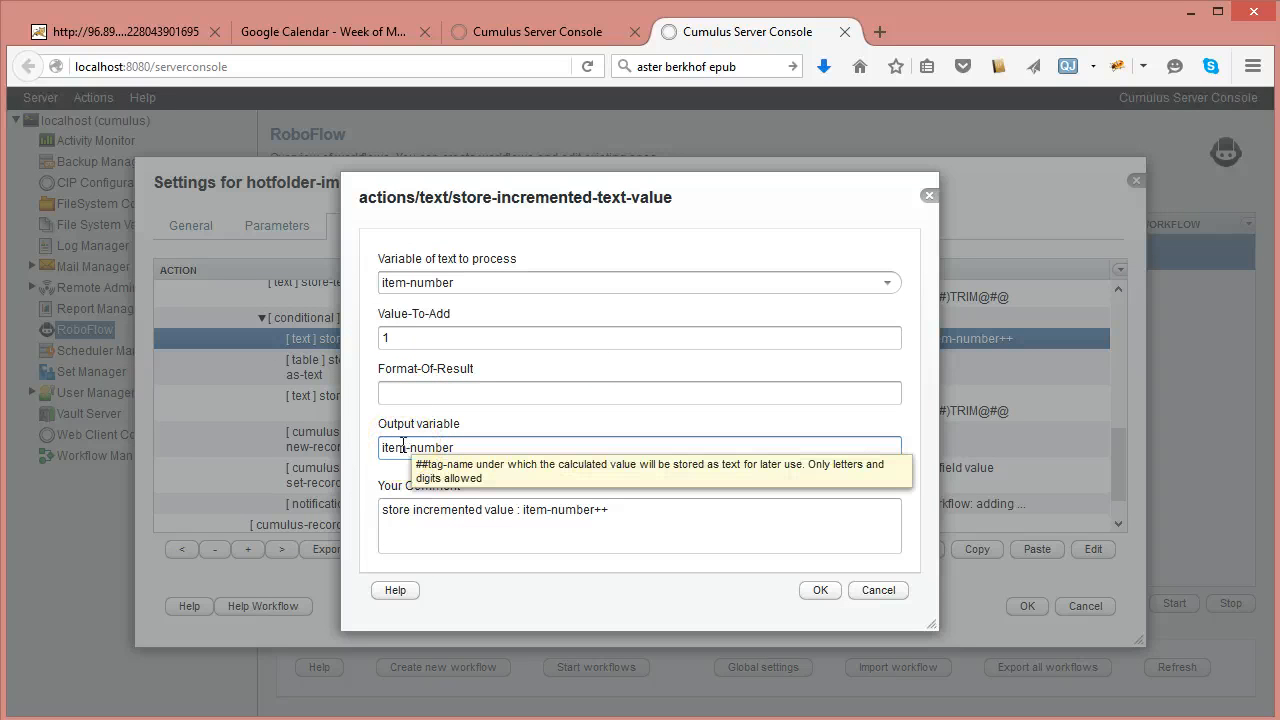
click(872, 592)
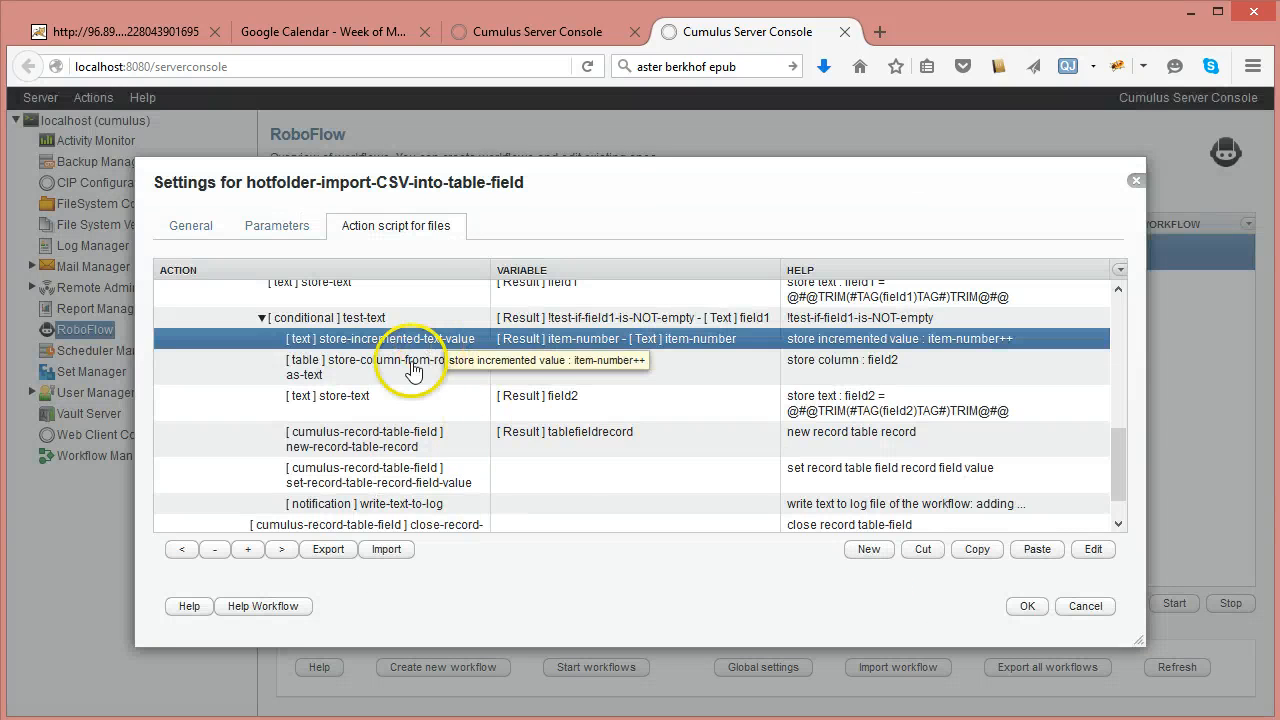
- Inspect the field2 store-column-from-row-as-text action without saving, and review the field2 store-text and new-record-table-record entries
double_click(350, 372)
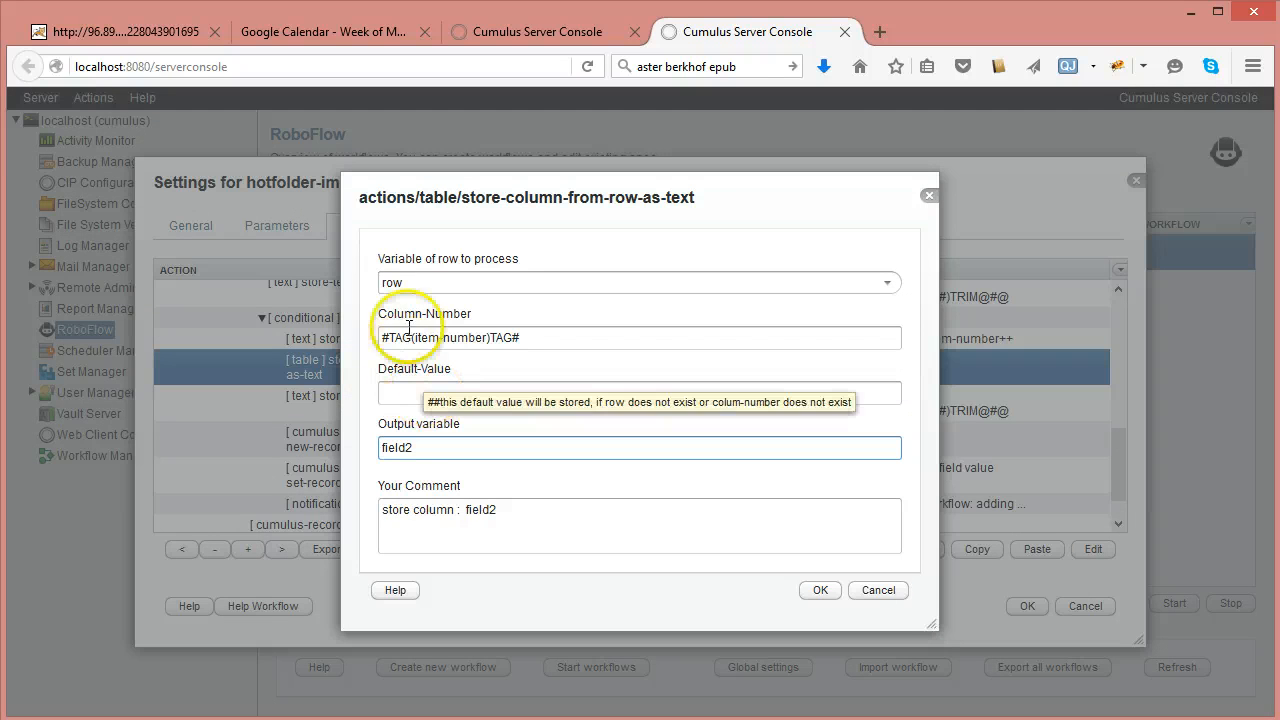
click(874, 591)
click(328, 404)
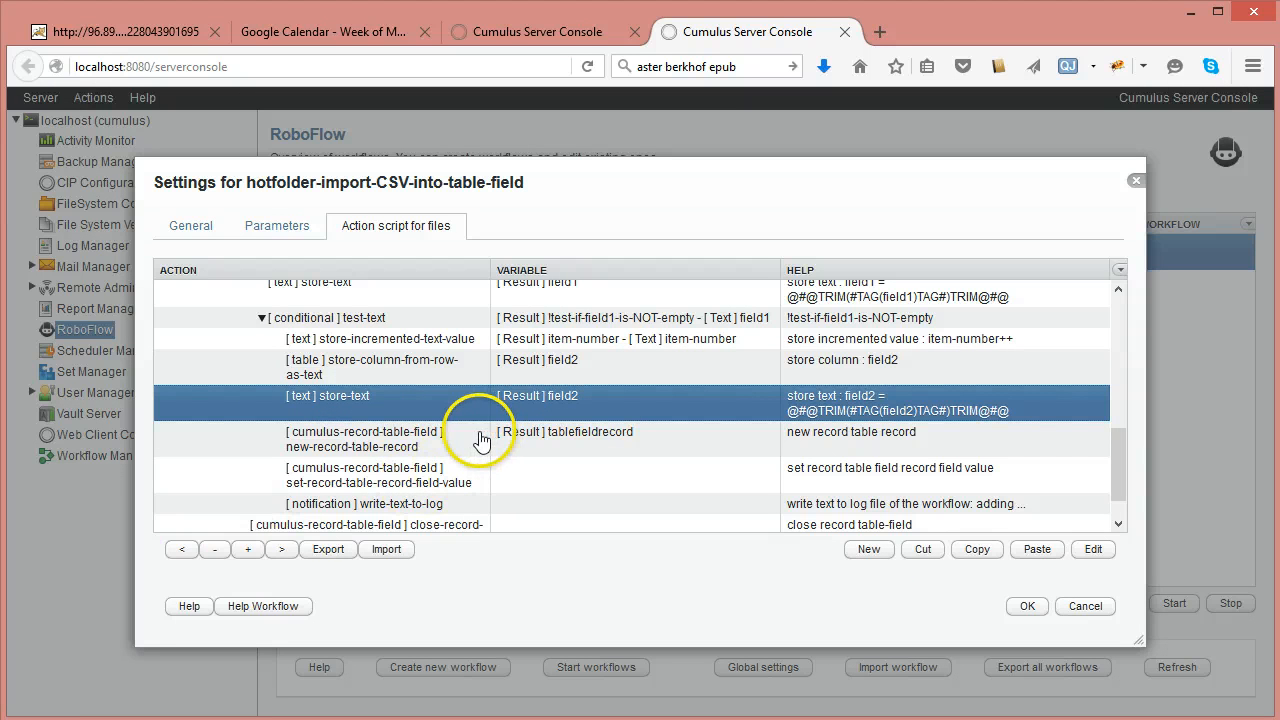
click(545, 434)
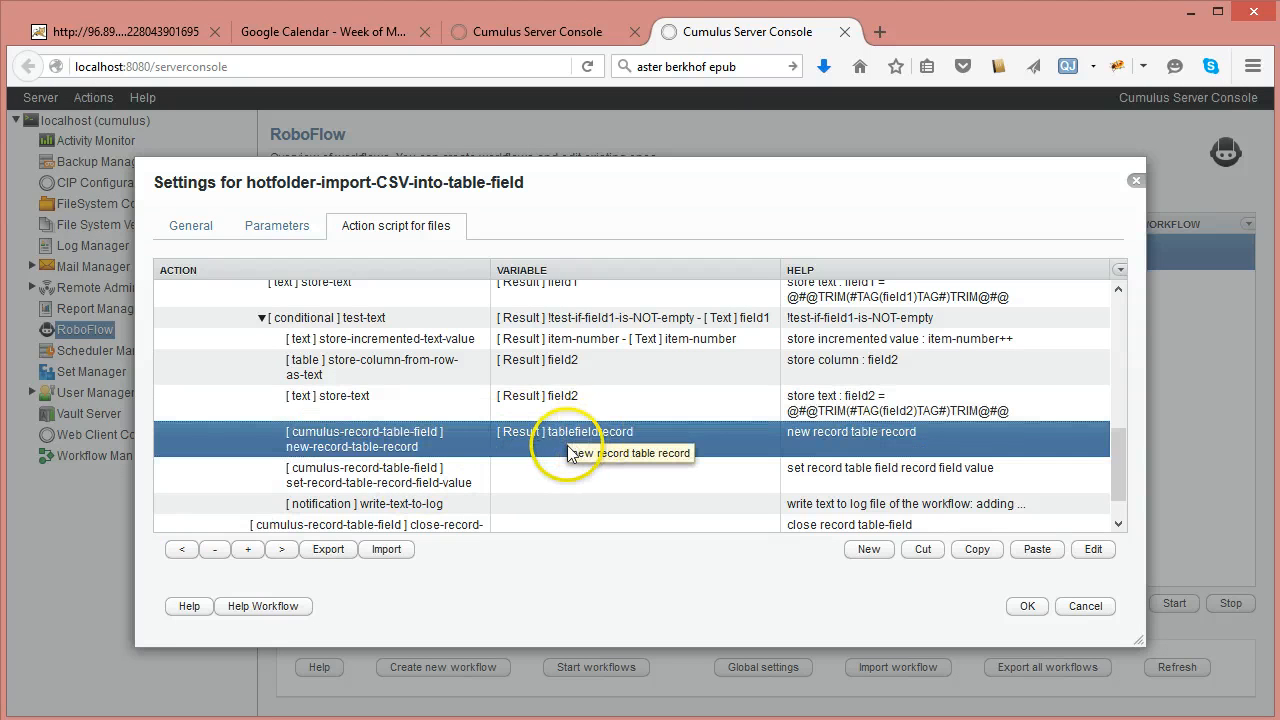
- Inspect the new-record-table-record and set-record-table-record-field-value actions, closing both without saving
double_click(505, 455)
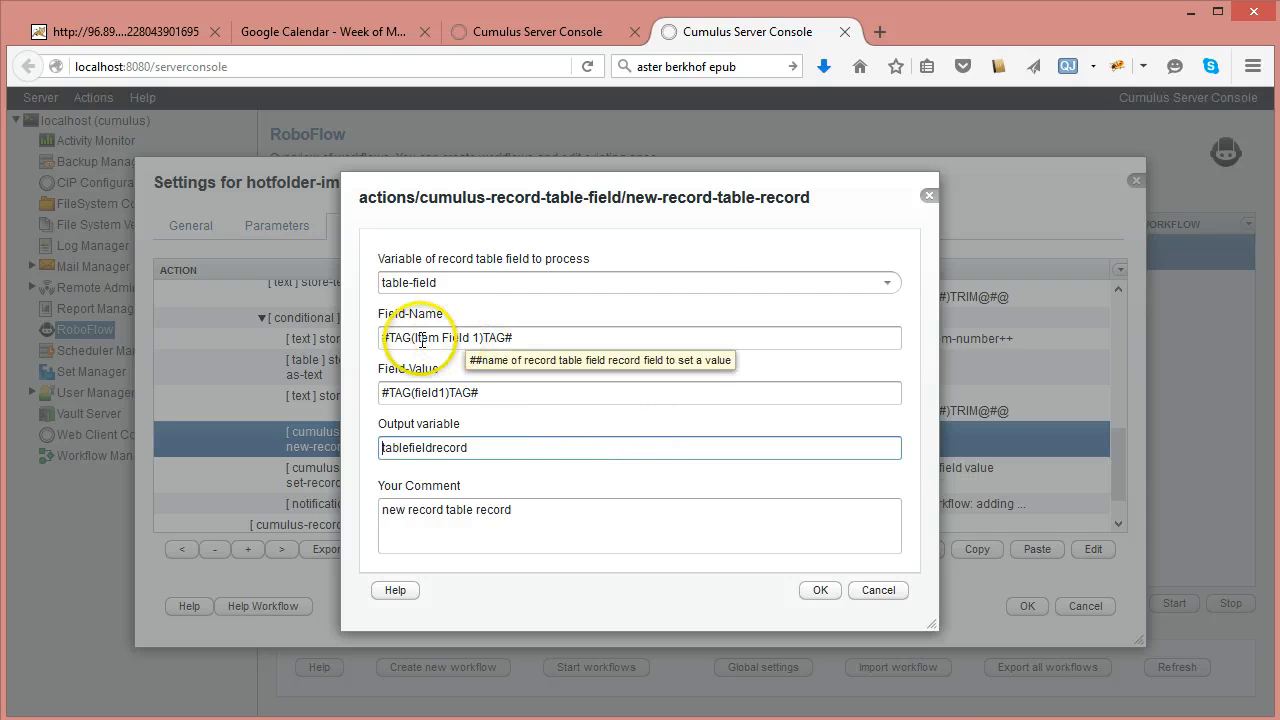
click(878, 590)
double_click(345, 482)
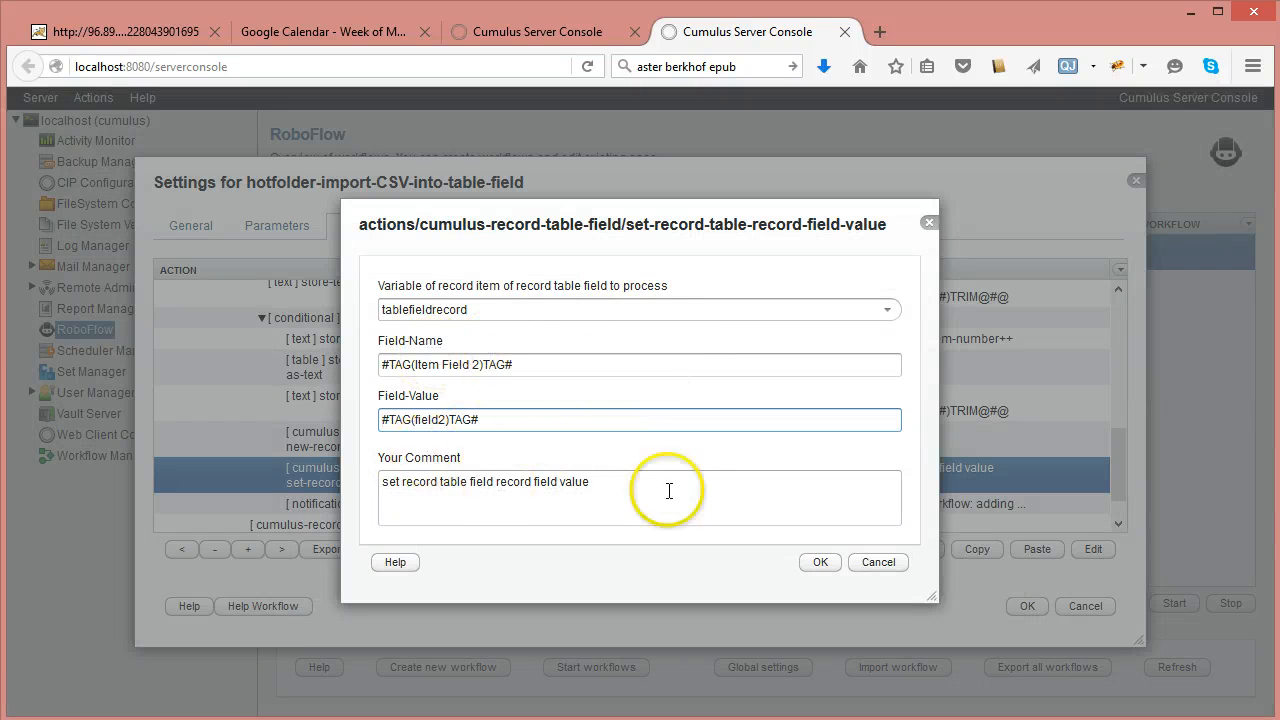
click(880, 563)
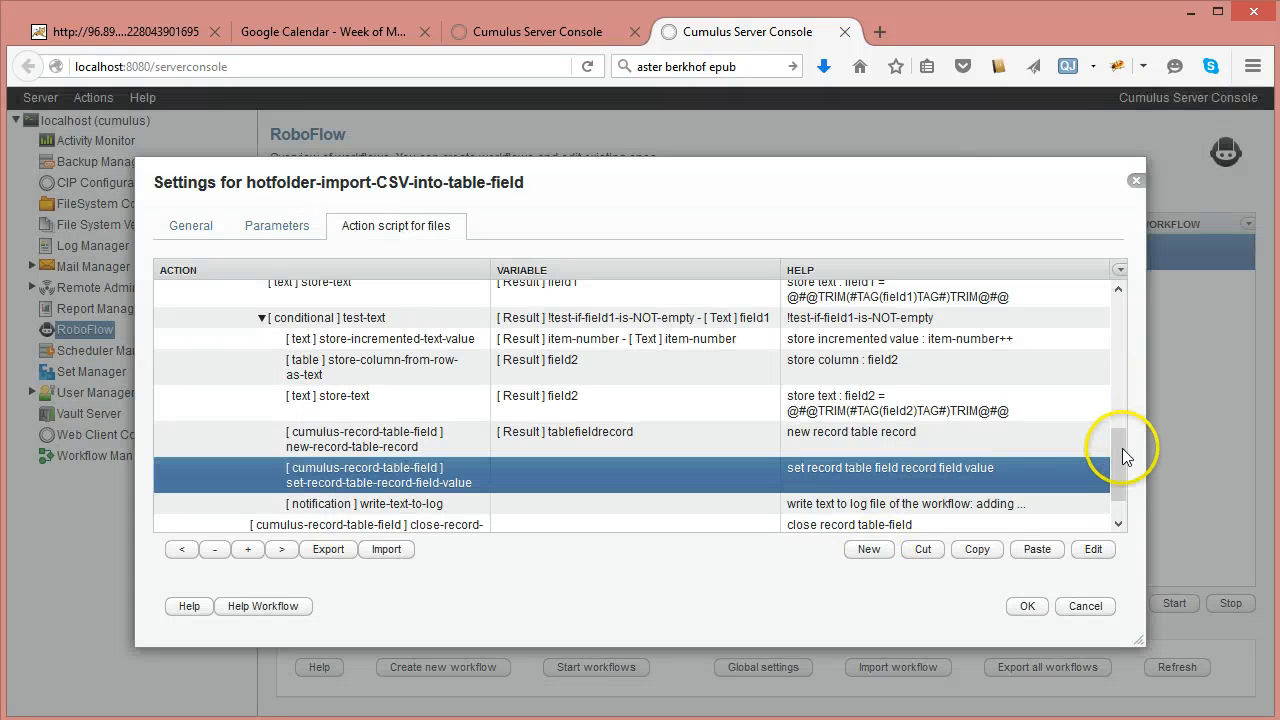
- Inspect the full Text-To-Log value of the write-text-to-log action below set-record-table-record-field-value, and confirm its dialog
scroll(1122, 456, down, 1)
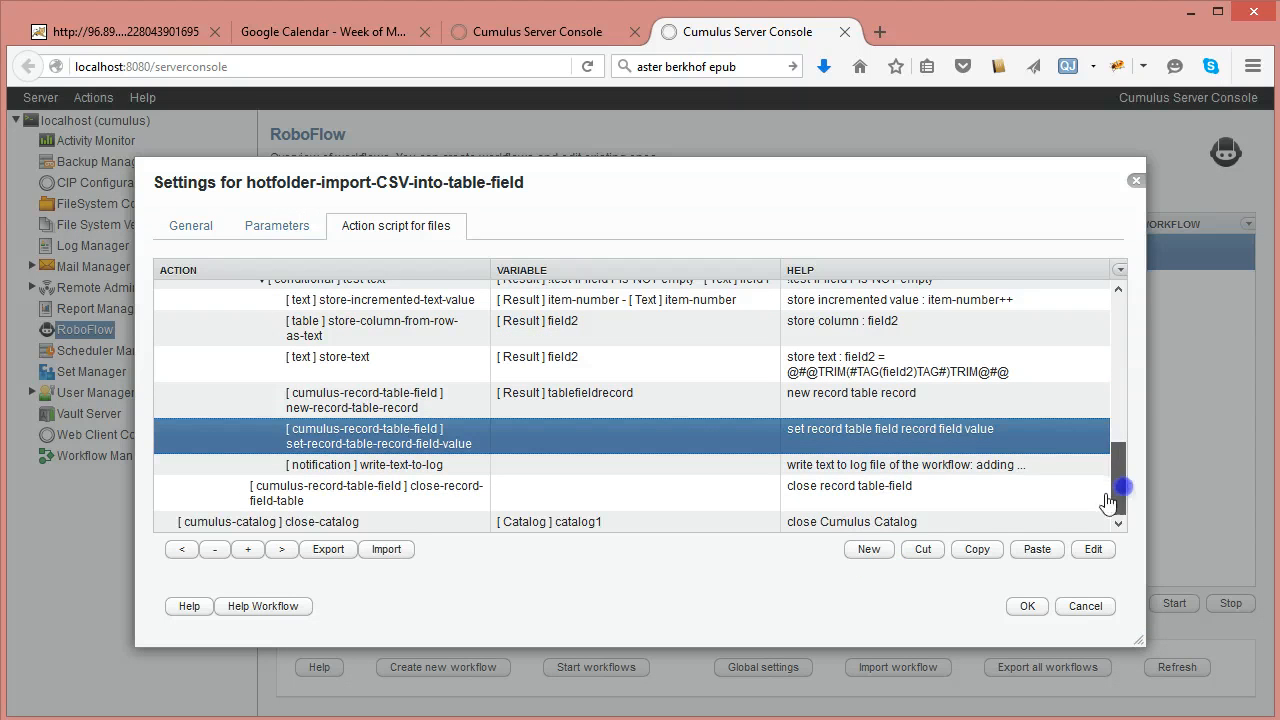
double_click(418, 468)
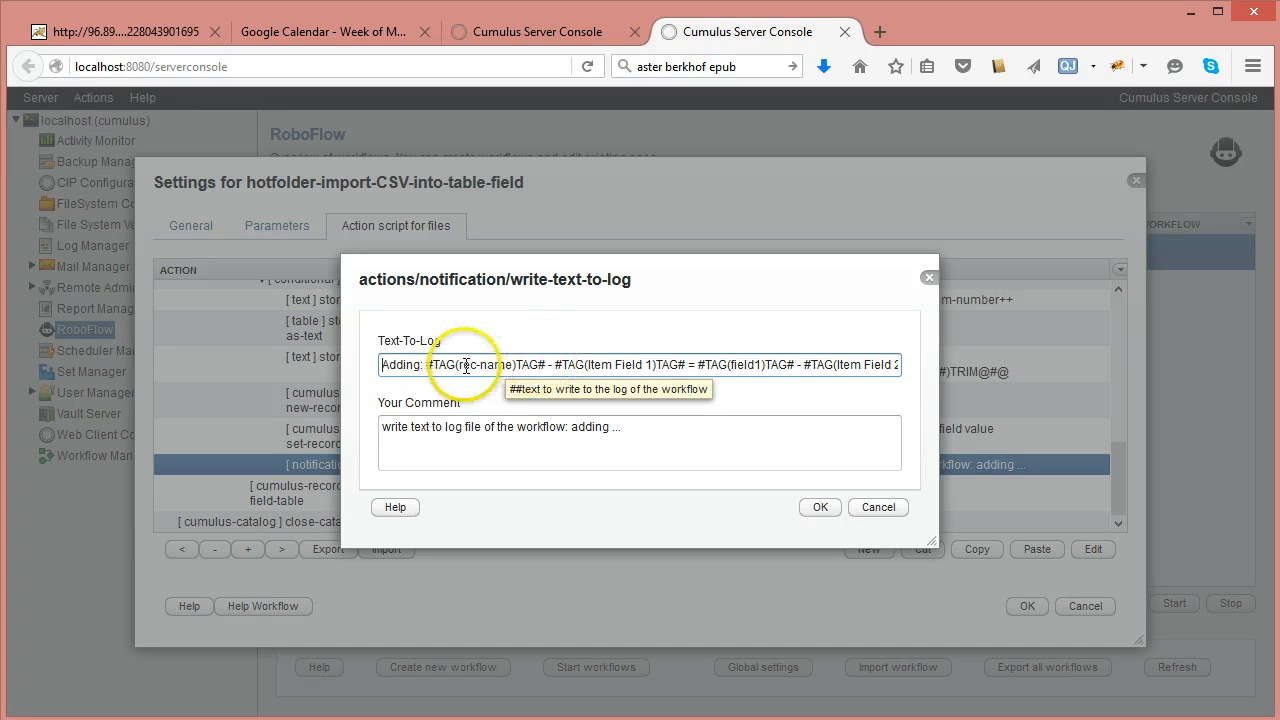
drag(438, 365, 934, 363)
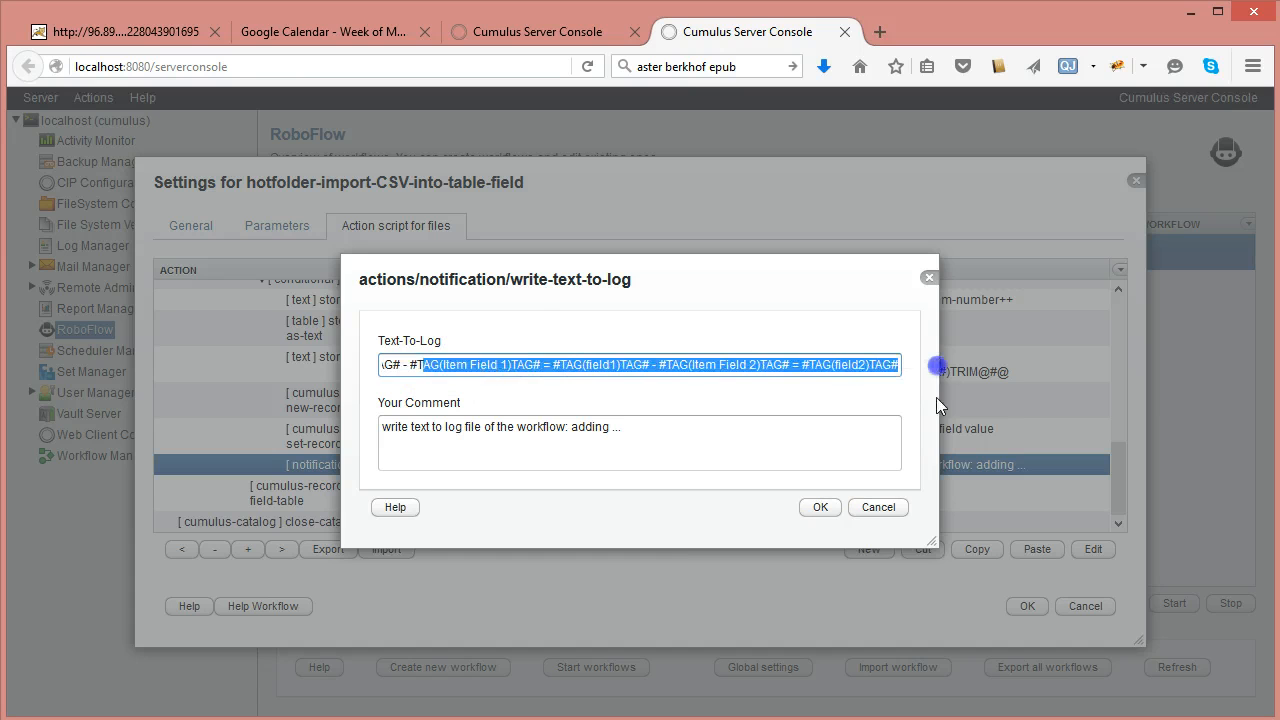
click(826, 510)
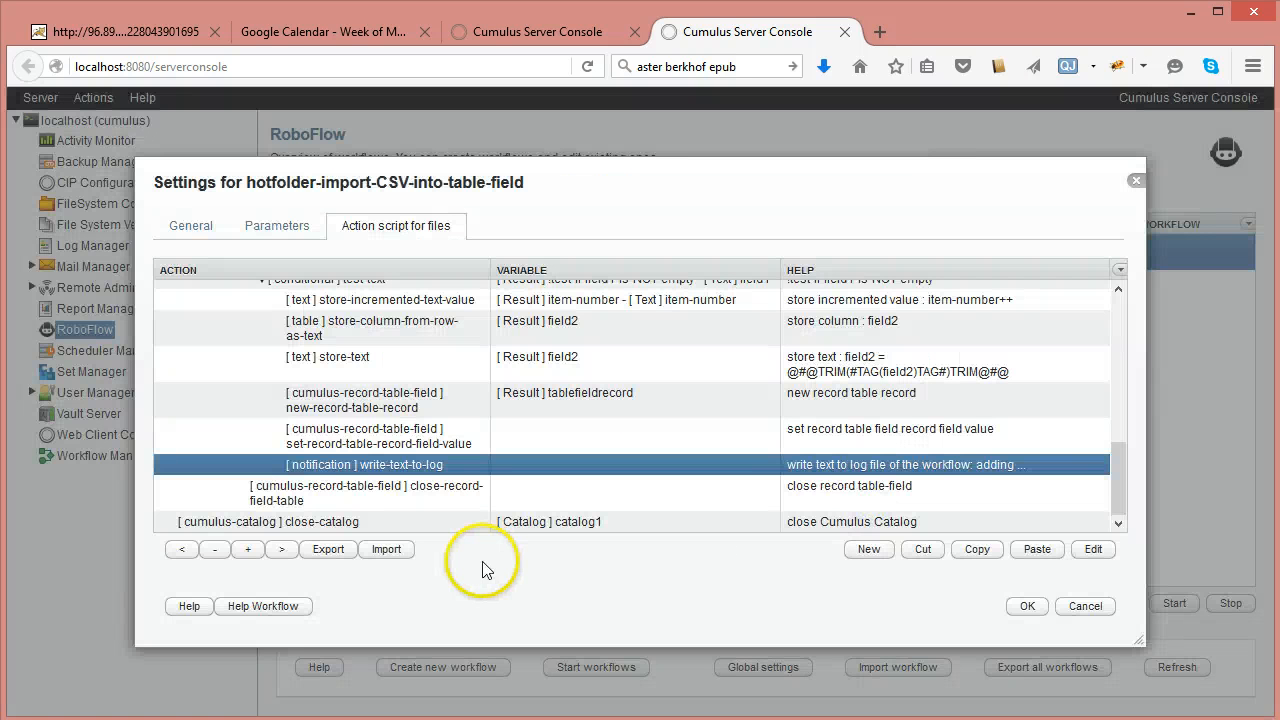
- Inspect the catalog and output variables of the process-records-in-collection action, and close it without saving
click(1124, 468)
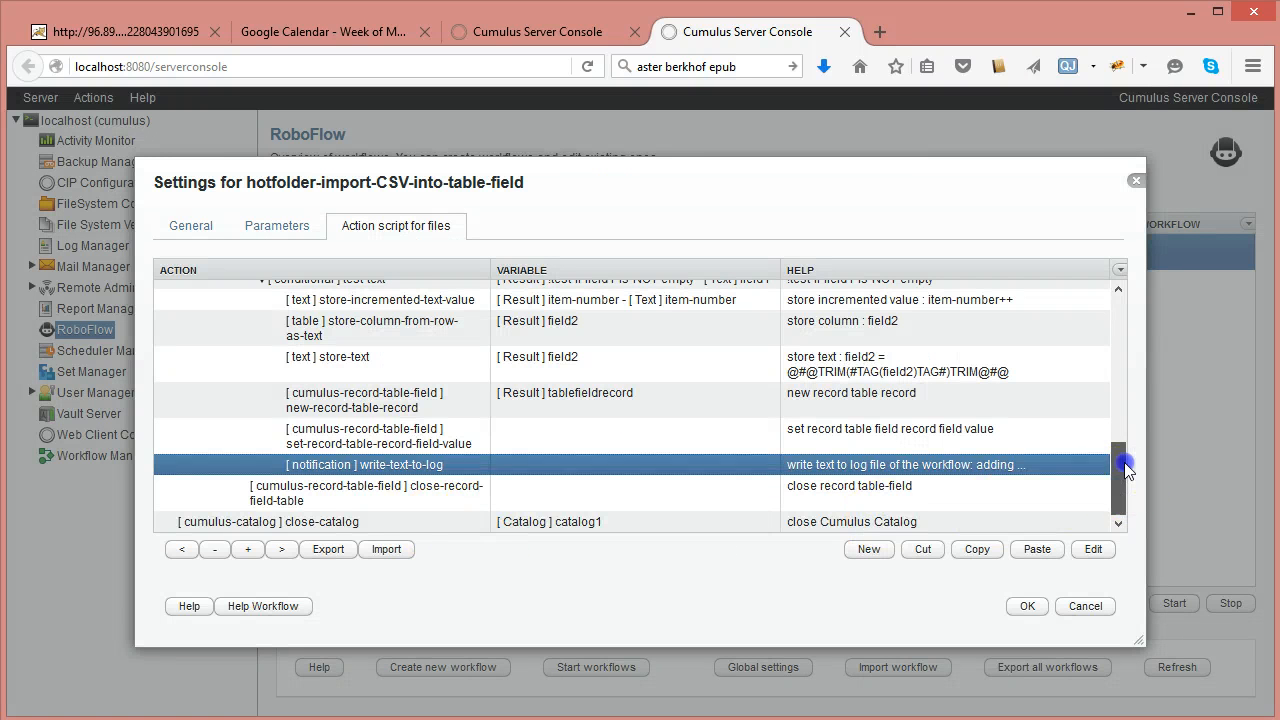
drag(1124, 468, 1128, 410)
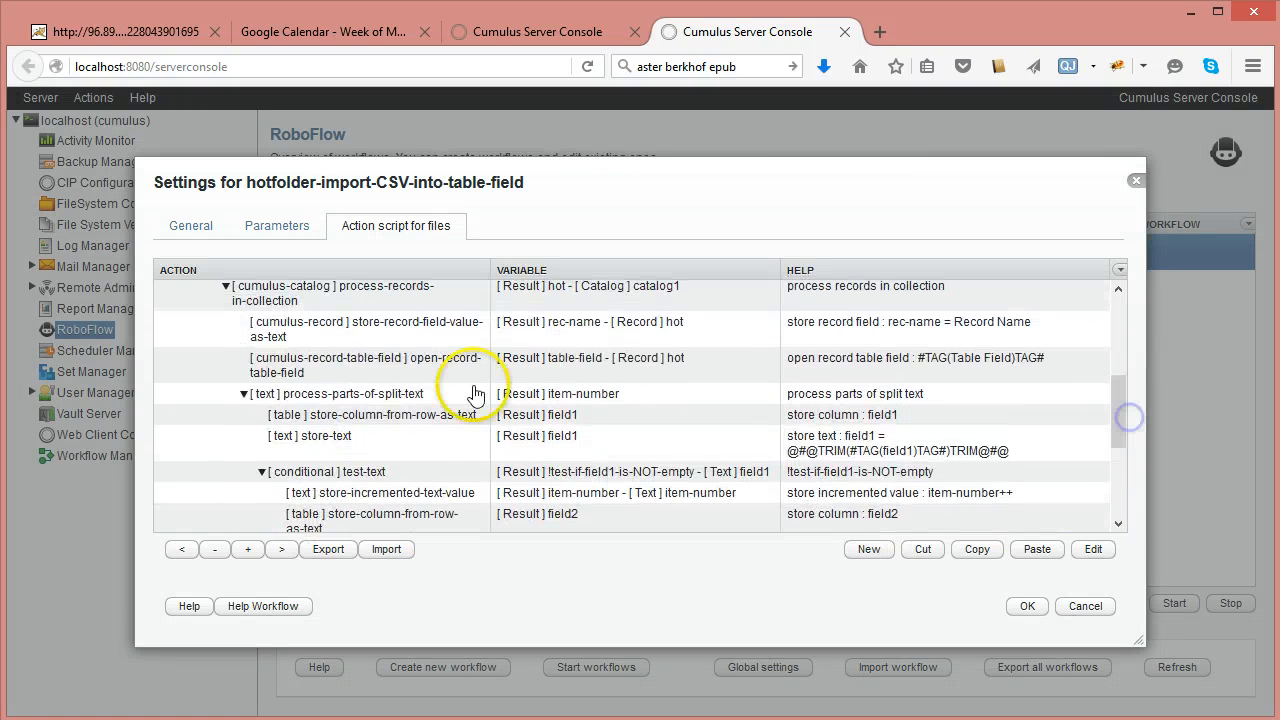
click(290, 296)
double_click(425, 298)
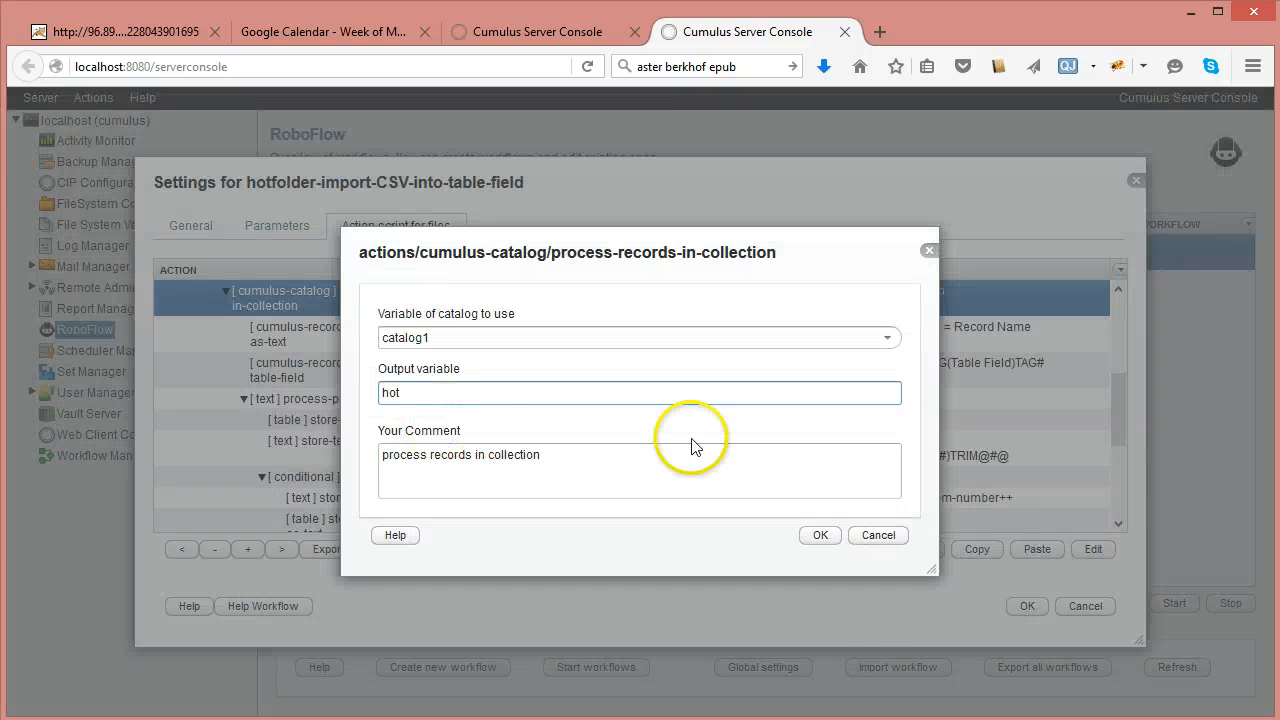
click(886, 544)
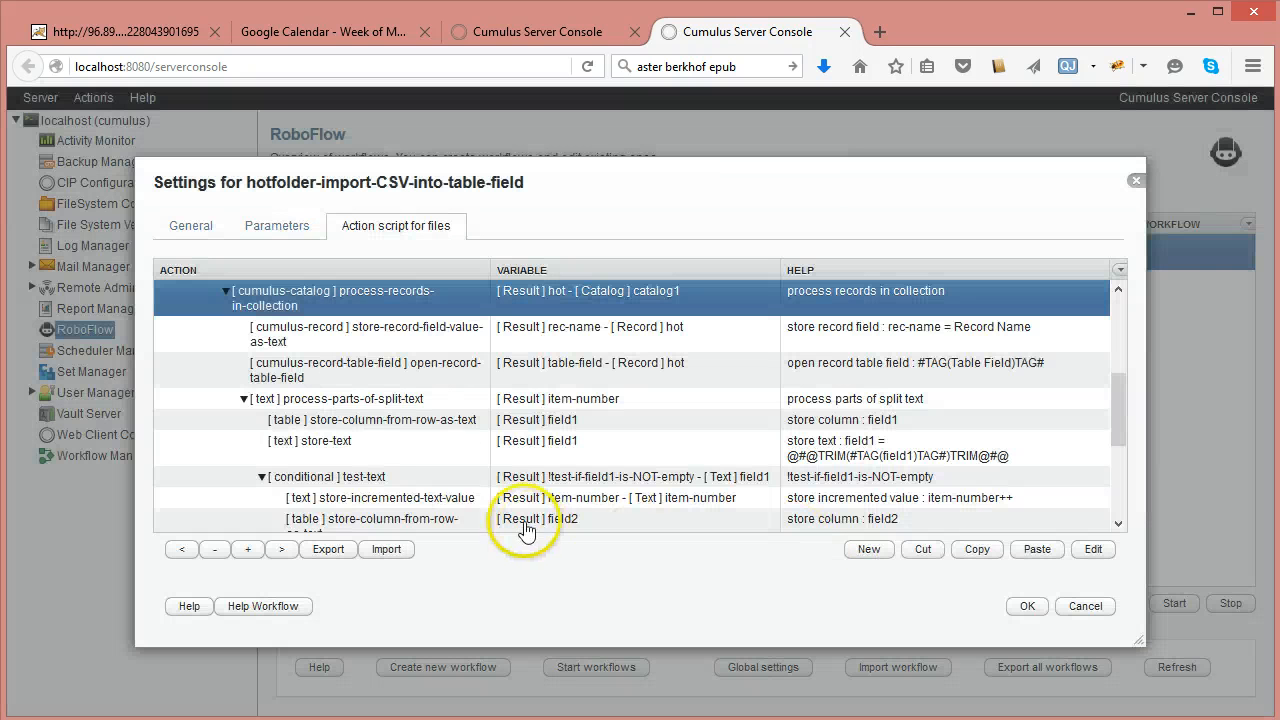
- Inspect the text to split, separator and output variable of process-parts-of-split-text, and close it without saving
click(416, 405)
double_click(415, 400)
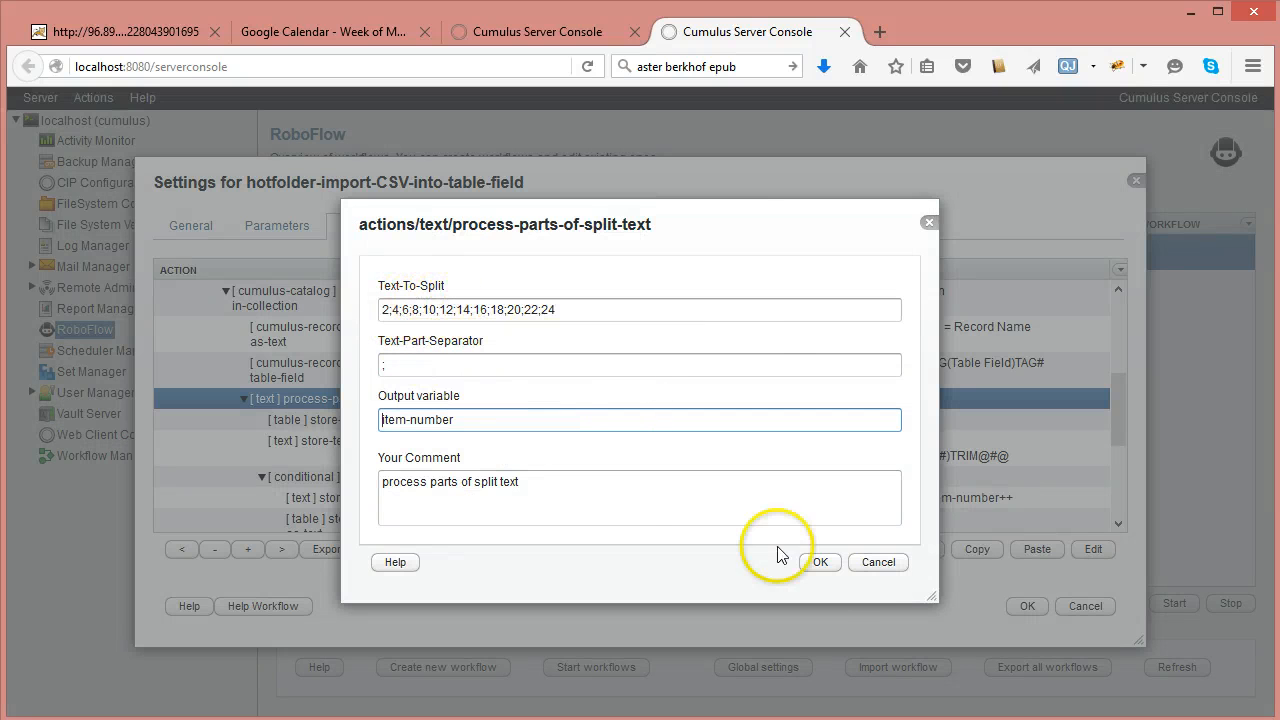
click(876, 563)
- Review the script sequence from process-rows-from-table through find-records to process-records-in-collection and its nested actions
drag(1122, 440, 1128, 332)
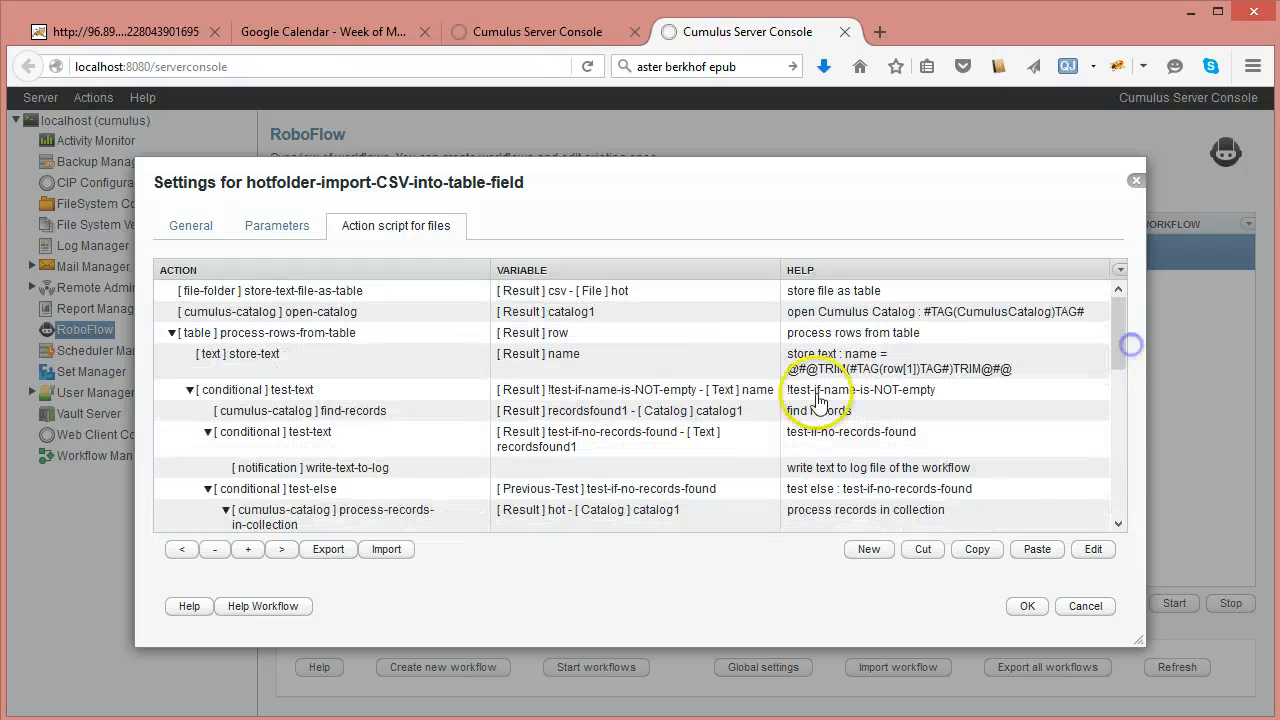
click(335, 334)
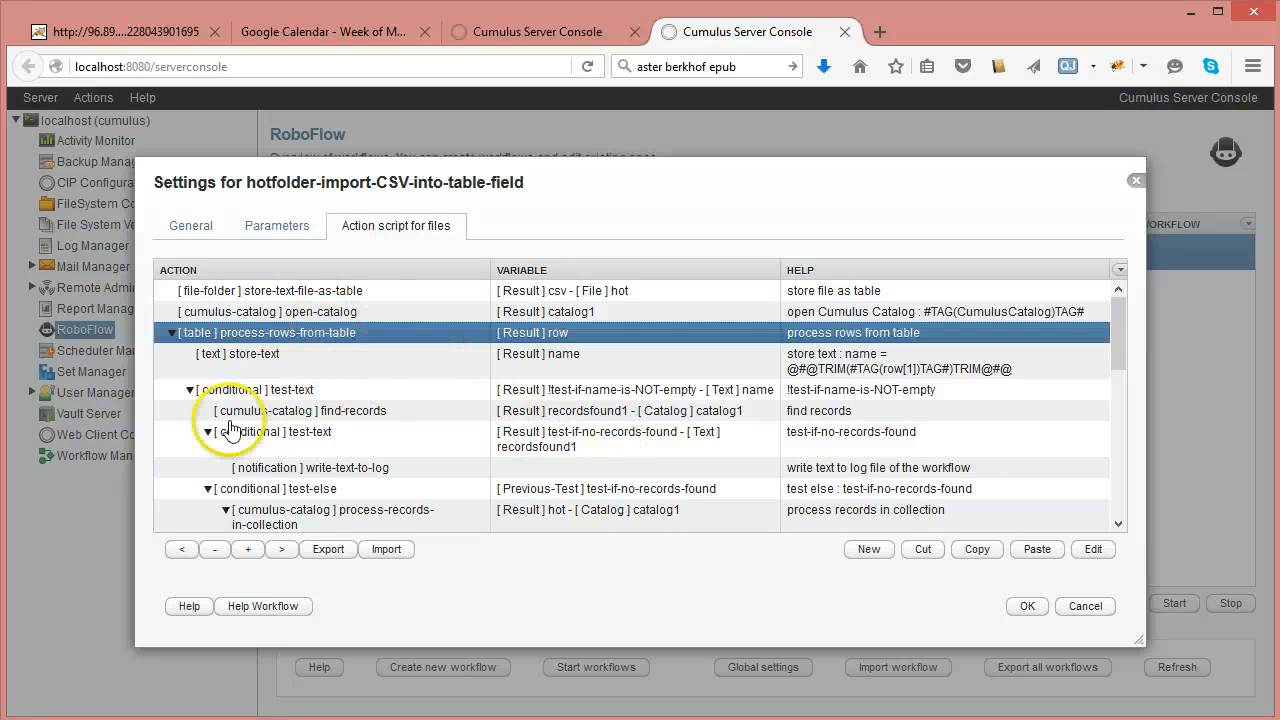
click(335, 410)
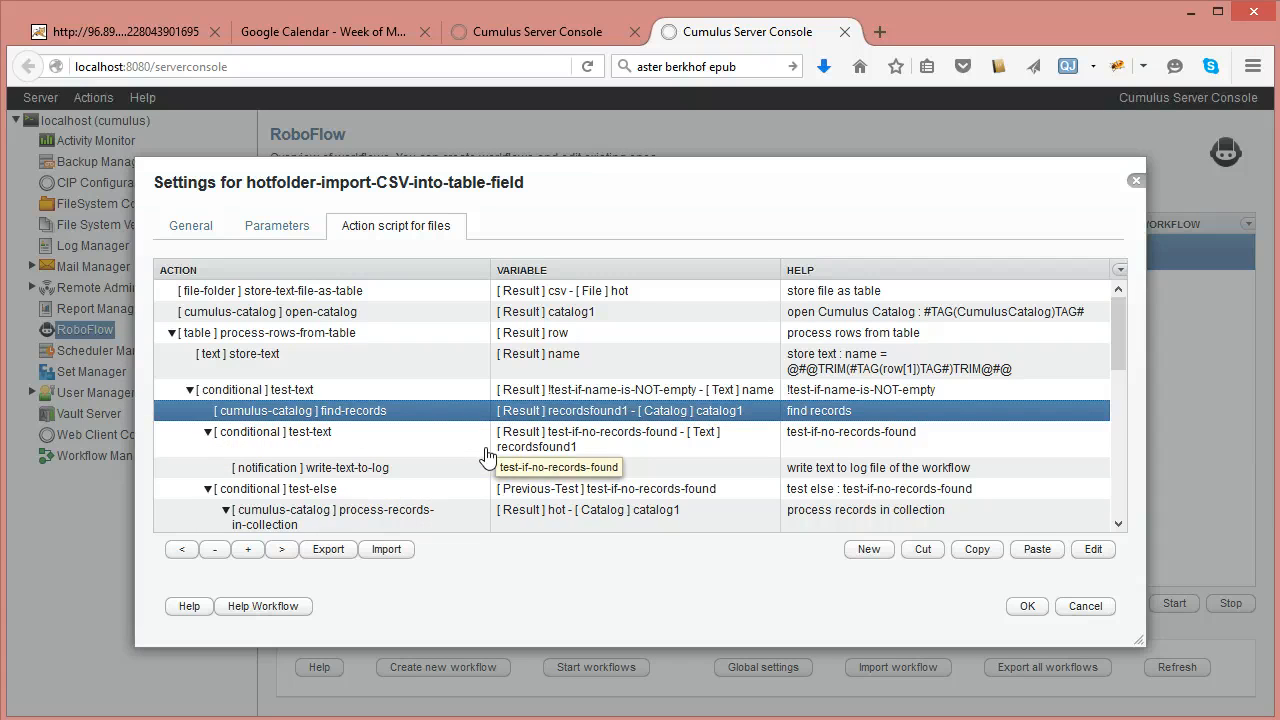
click(372, 512)
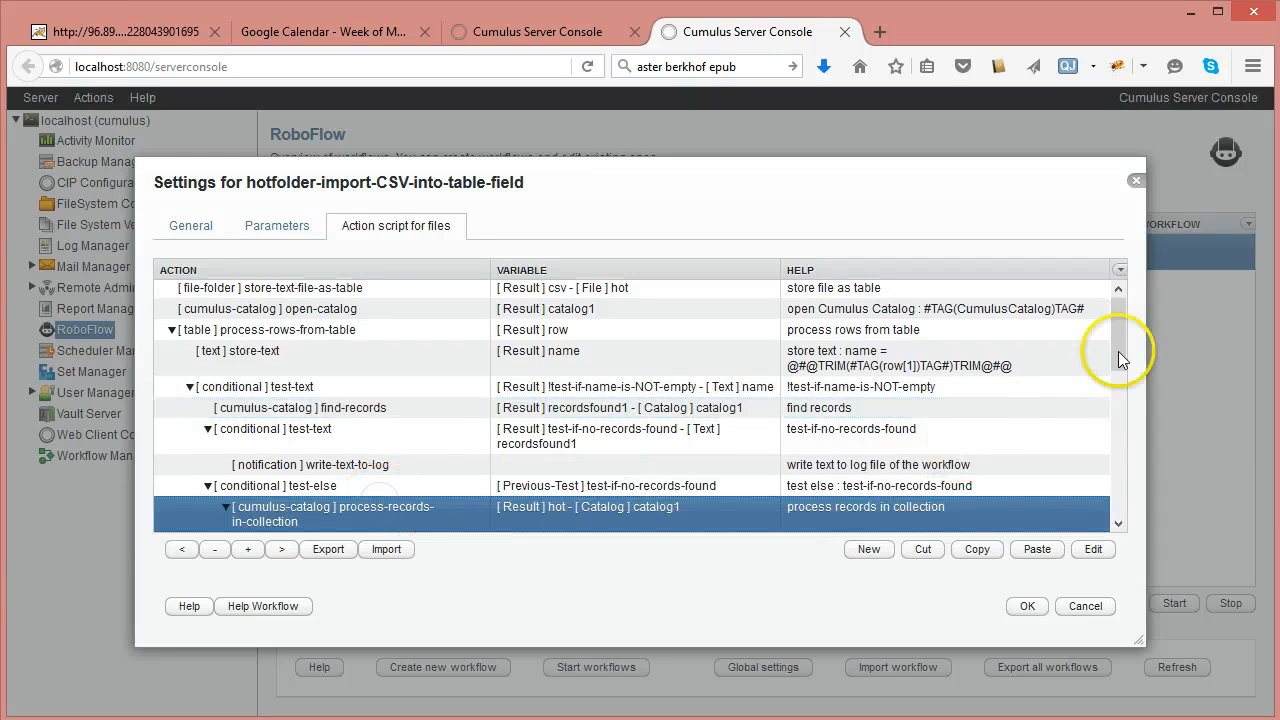
drag(1116, 339, 1124, 392)
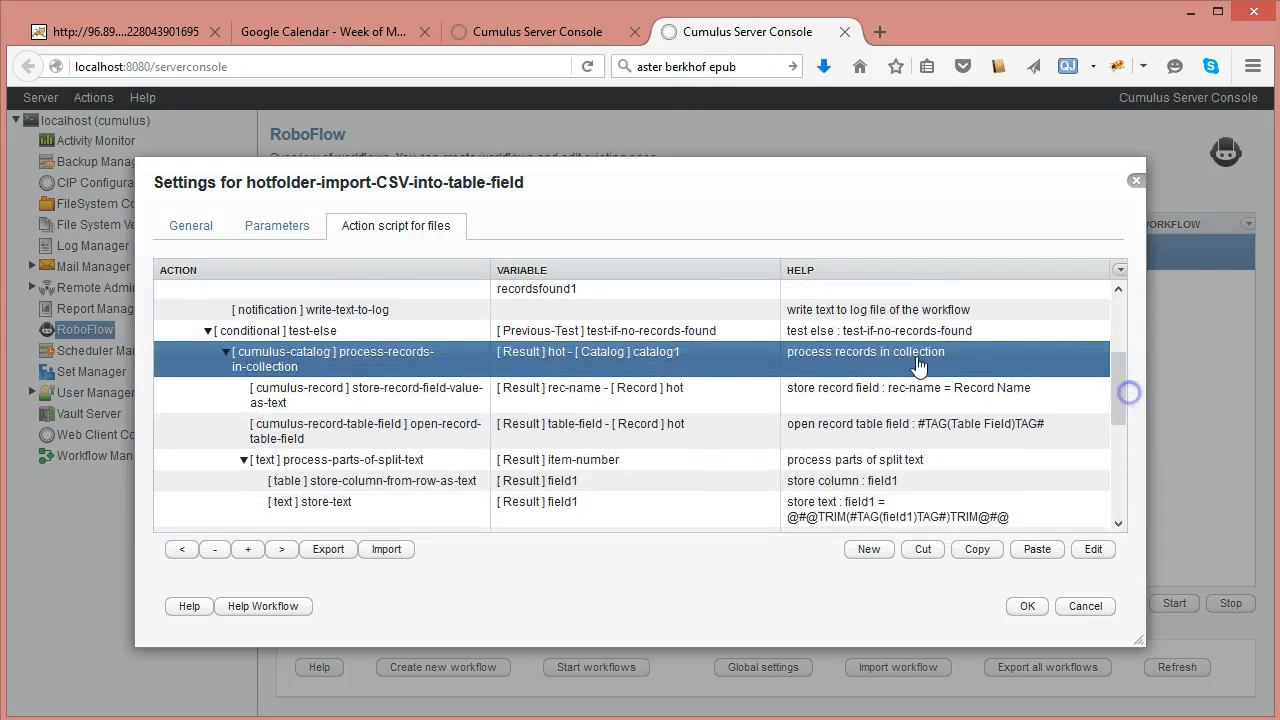
- Check the workflow's parameters, review the field1 store-column-from-row-as-text entry in the file action script, and save the workflow
click(281, 229)
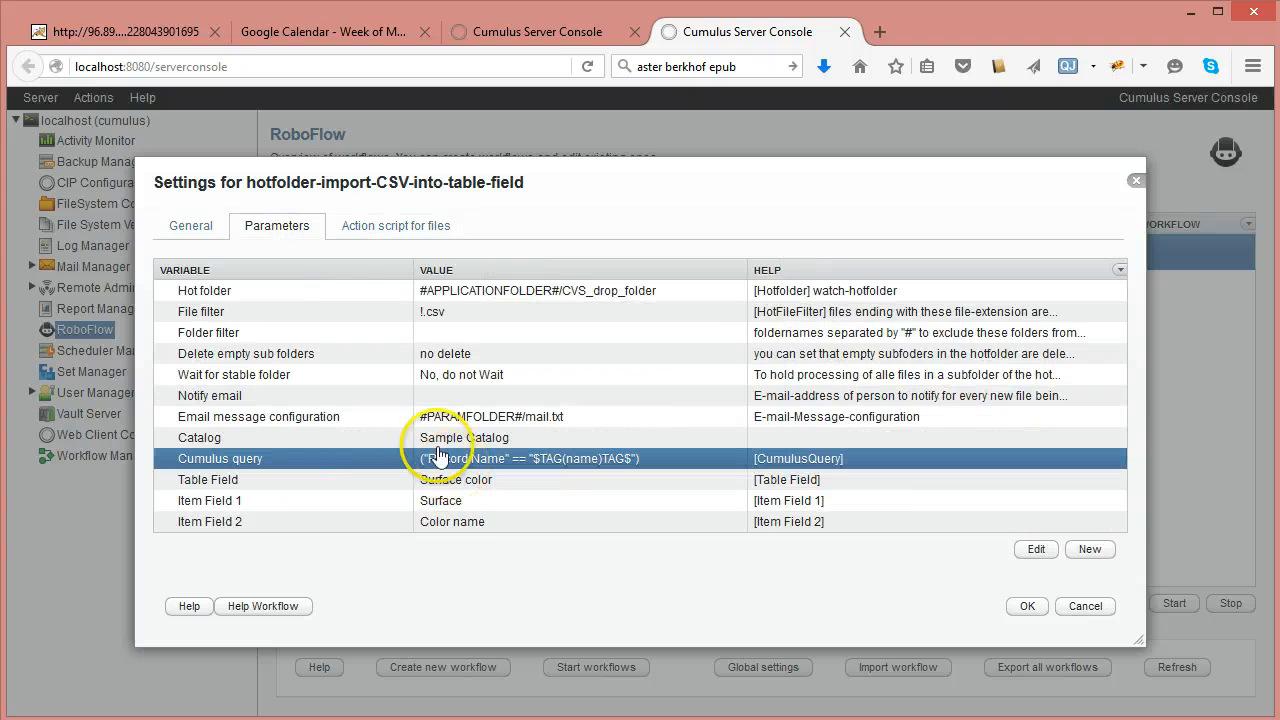
click(361, 236)
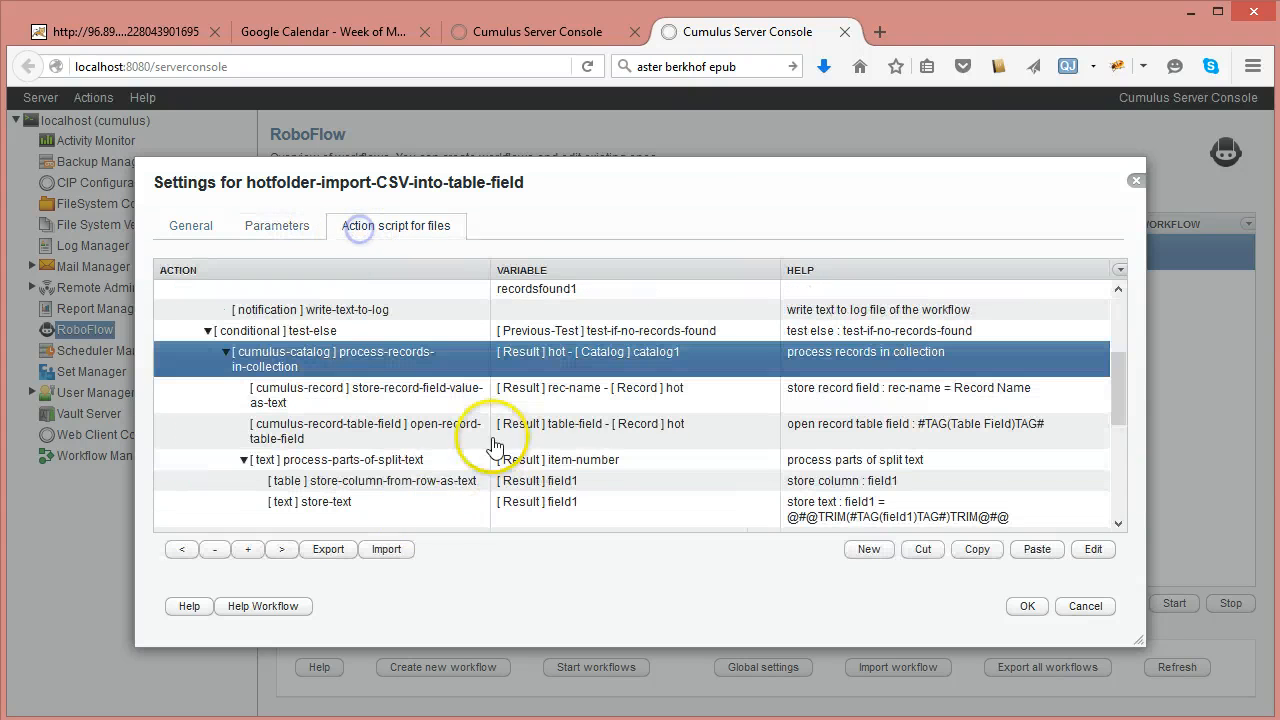
click(390, 484)
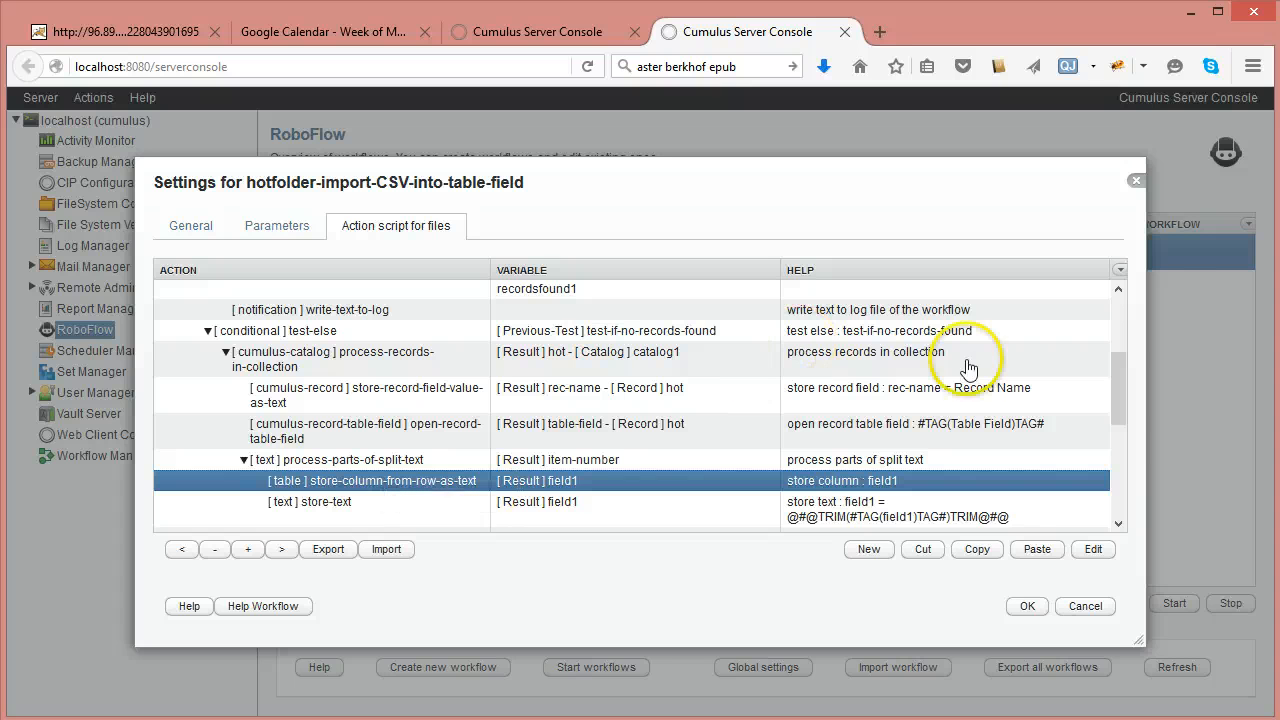
drag(1117, 384, 1120, 401)
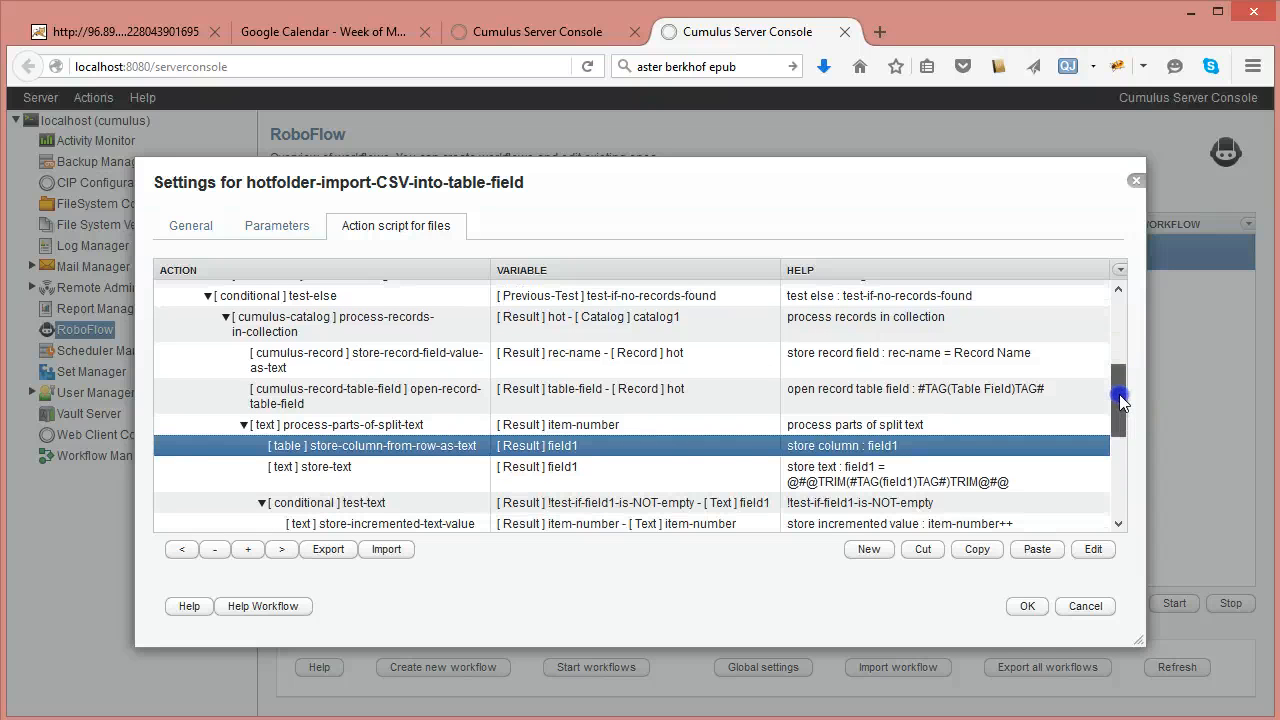
click(1027, 606)
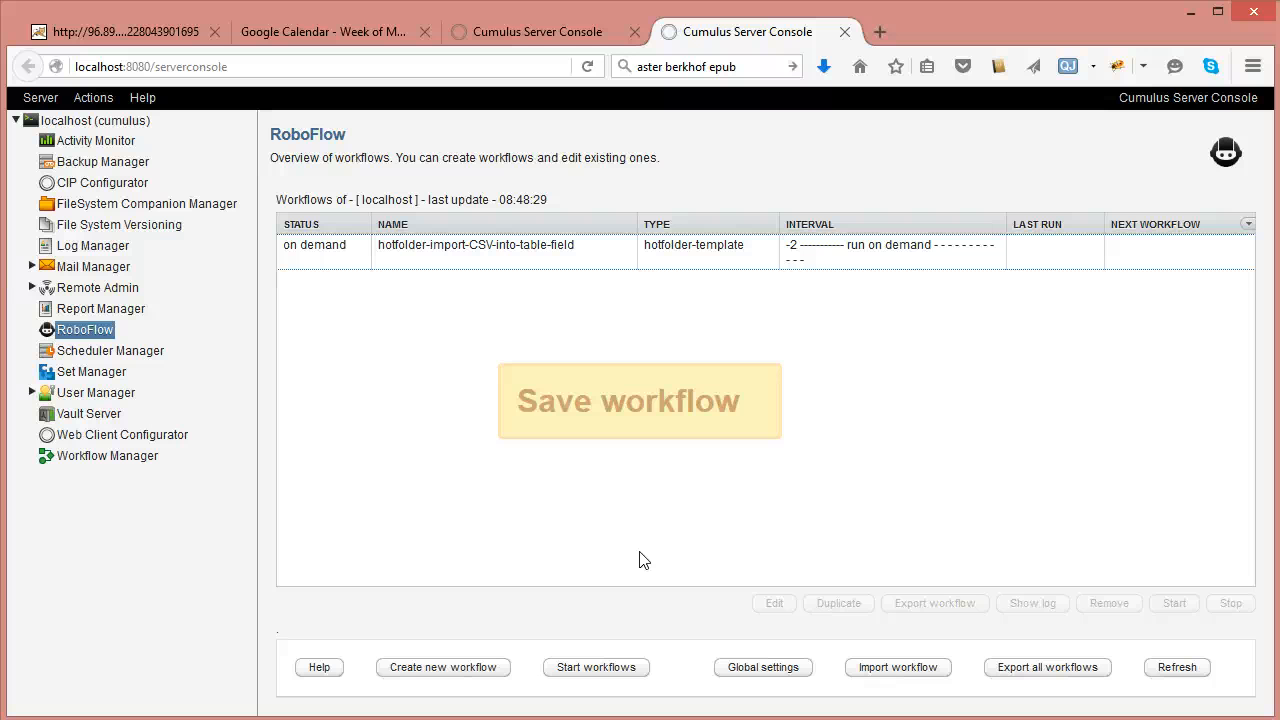
- Reopen hotfolder-import-CSV-into-table-field, inspect the Type-Of-Separator options of its store-text-file-as-table action, and close everything without saving
double_click(482, 246)
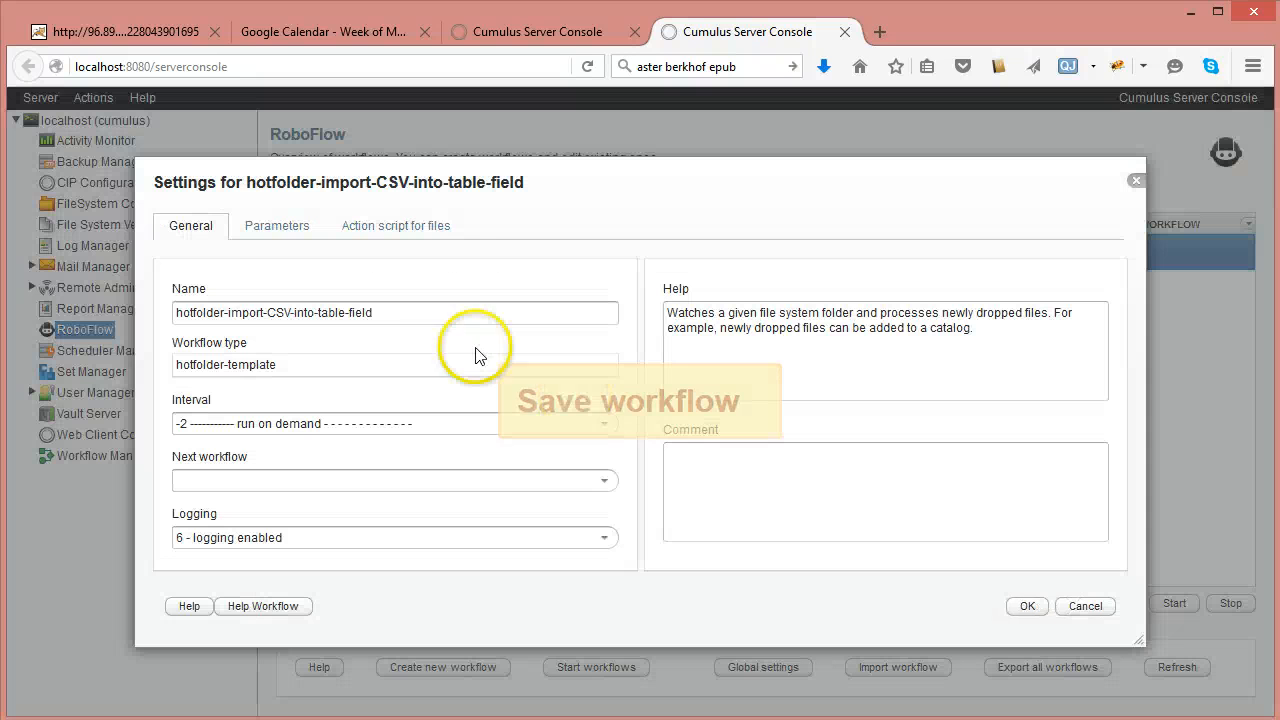
click(376, 226)
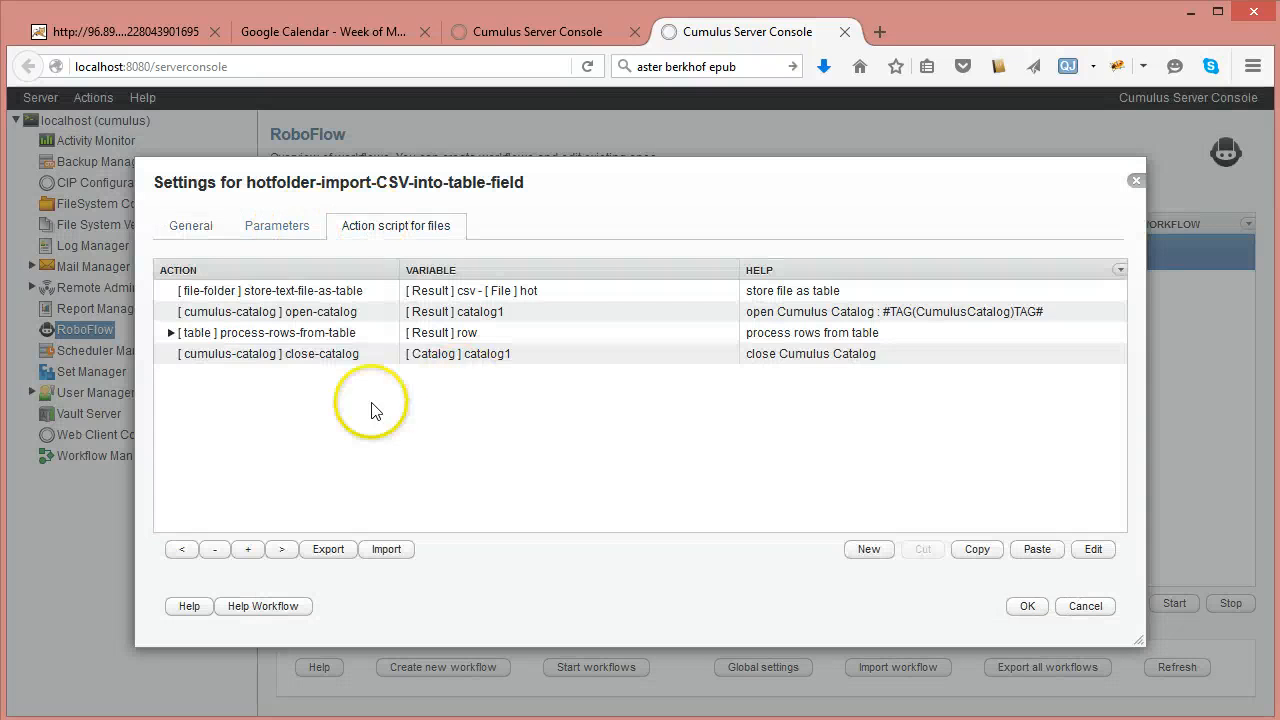
double_click(279, 297)
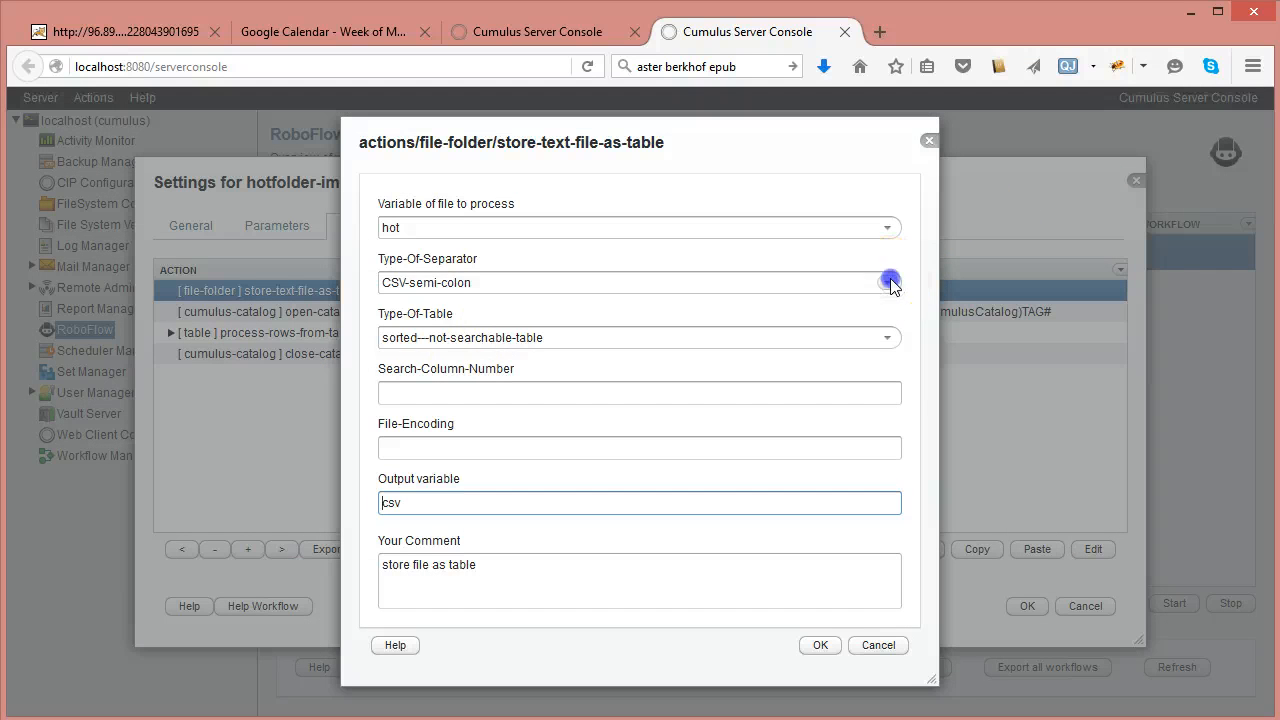
click(890, 284)
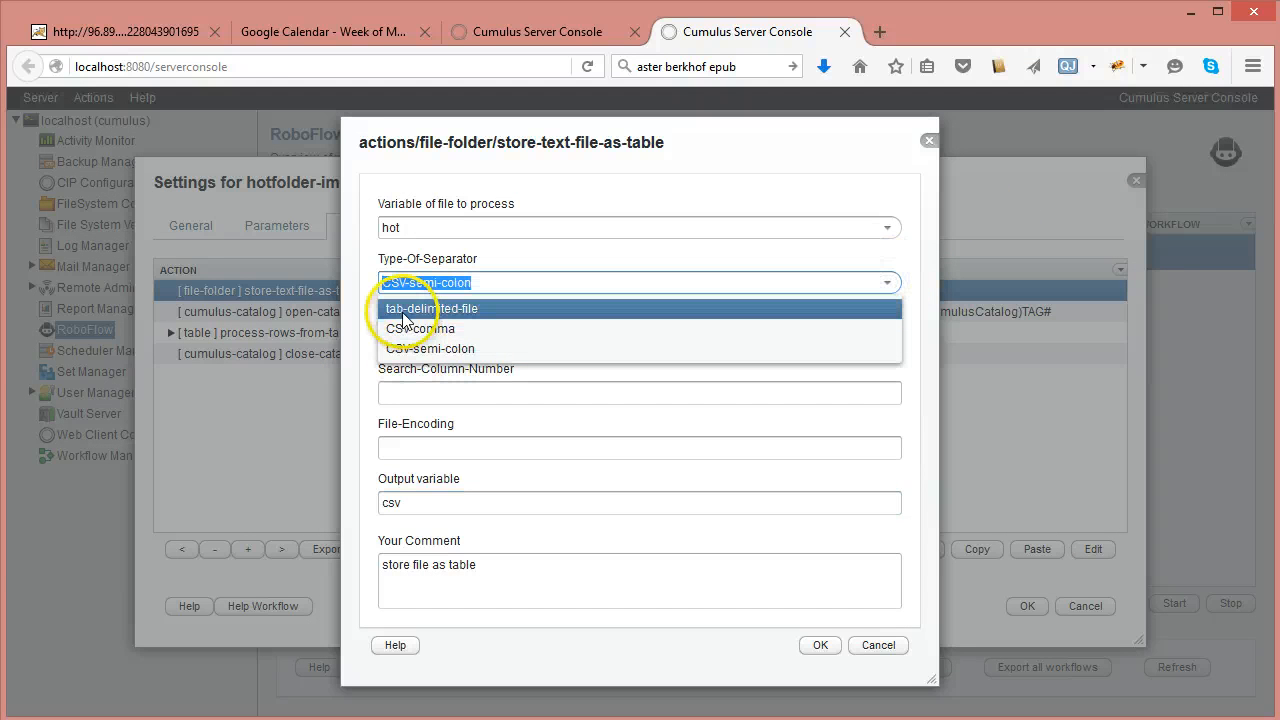
click(365, 322)
click(878, 645)
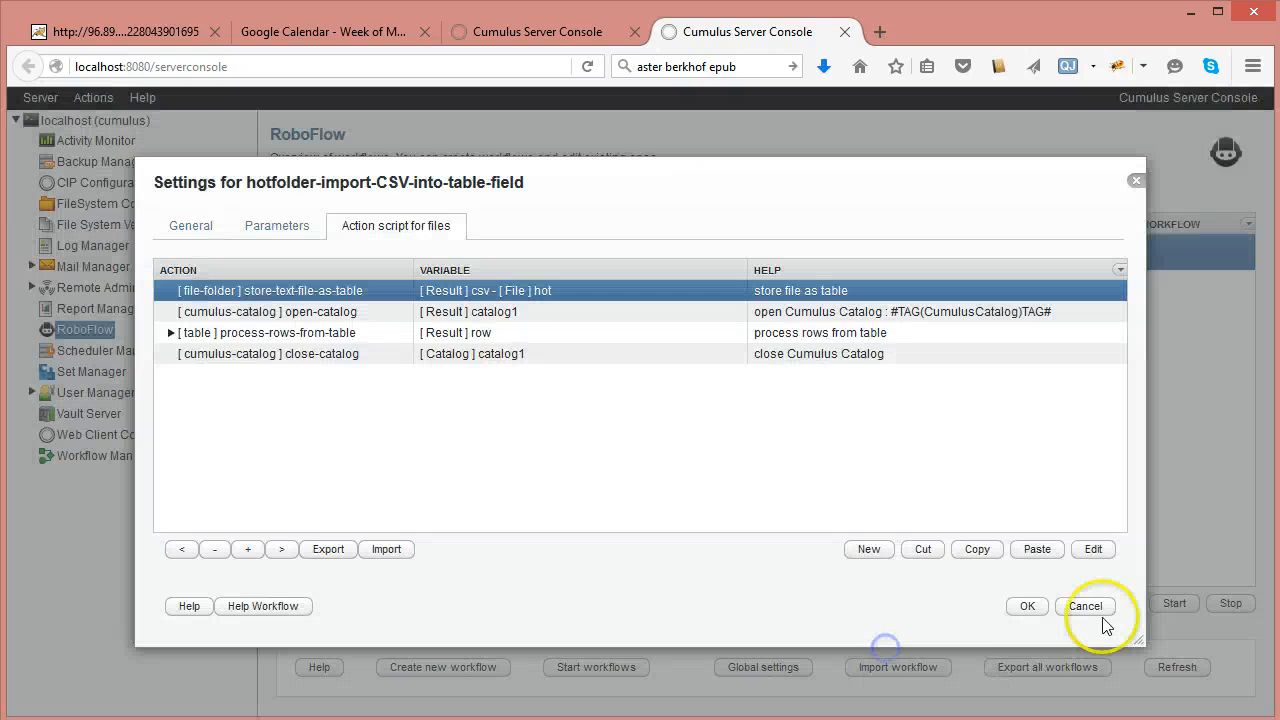
click(1094, 608)
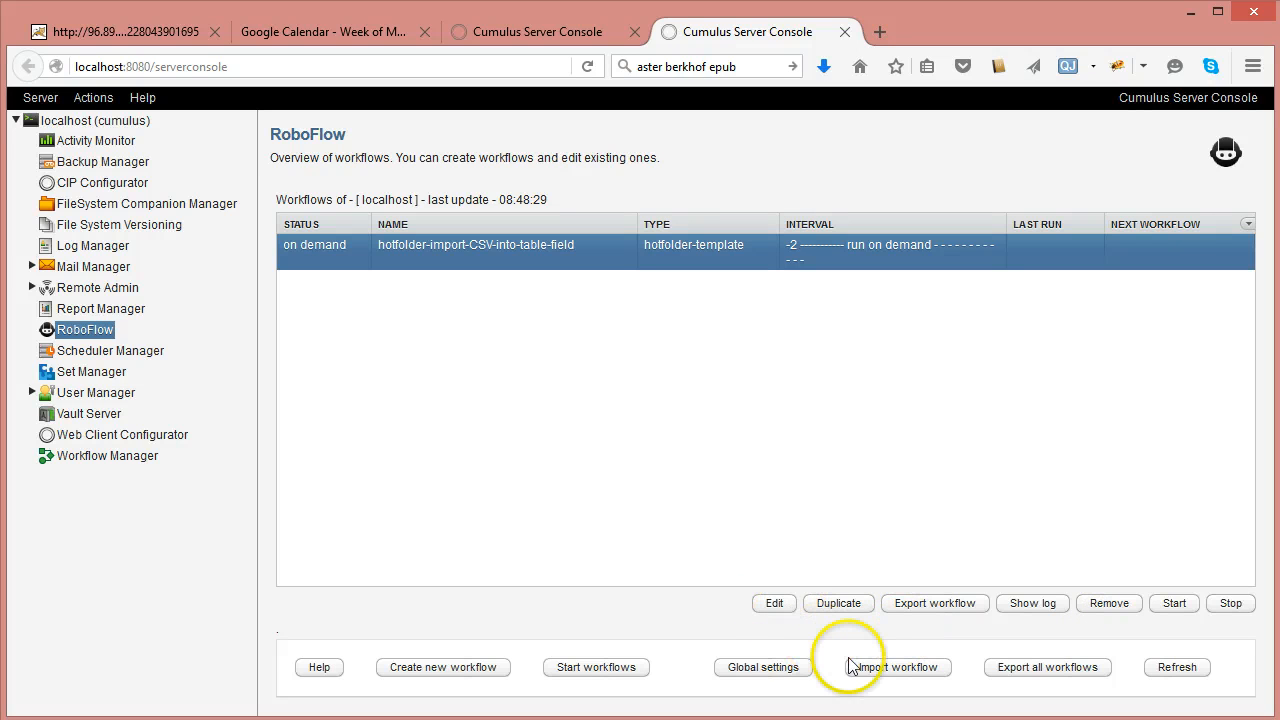